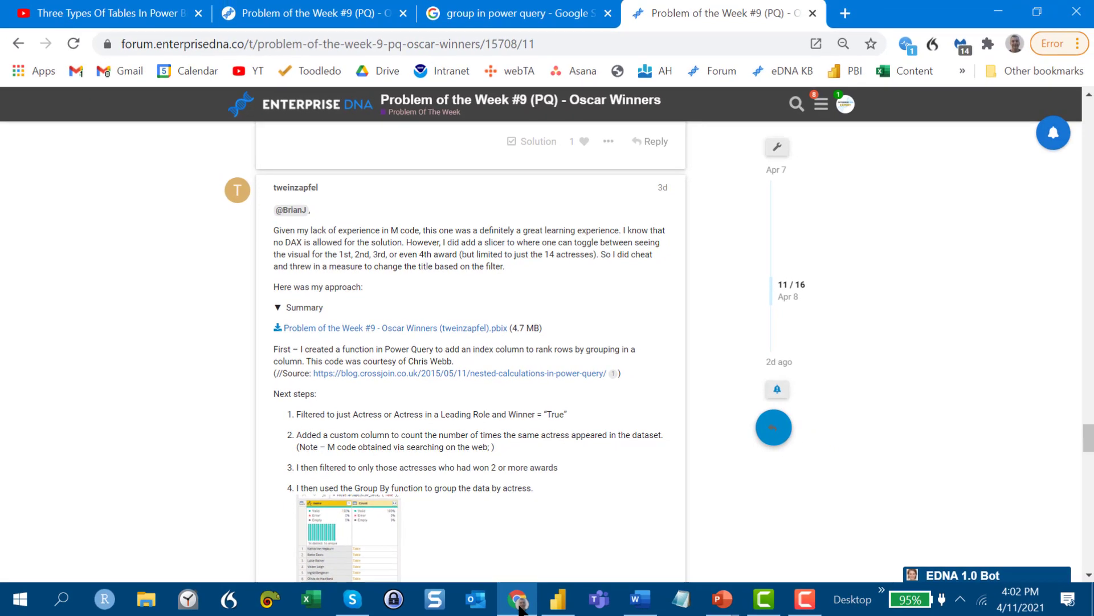
Search Google for "group in power query" and open the Microsoft Docs article on grouping or summarizing rows
click(562, 566)
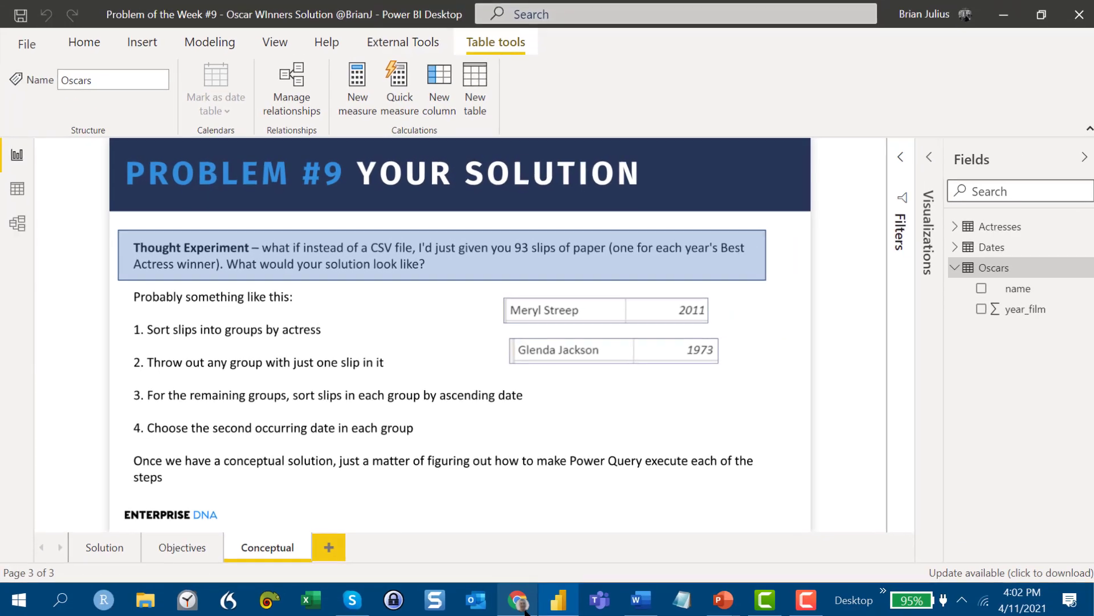
click(521, 605)
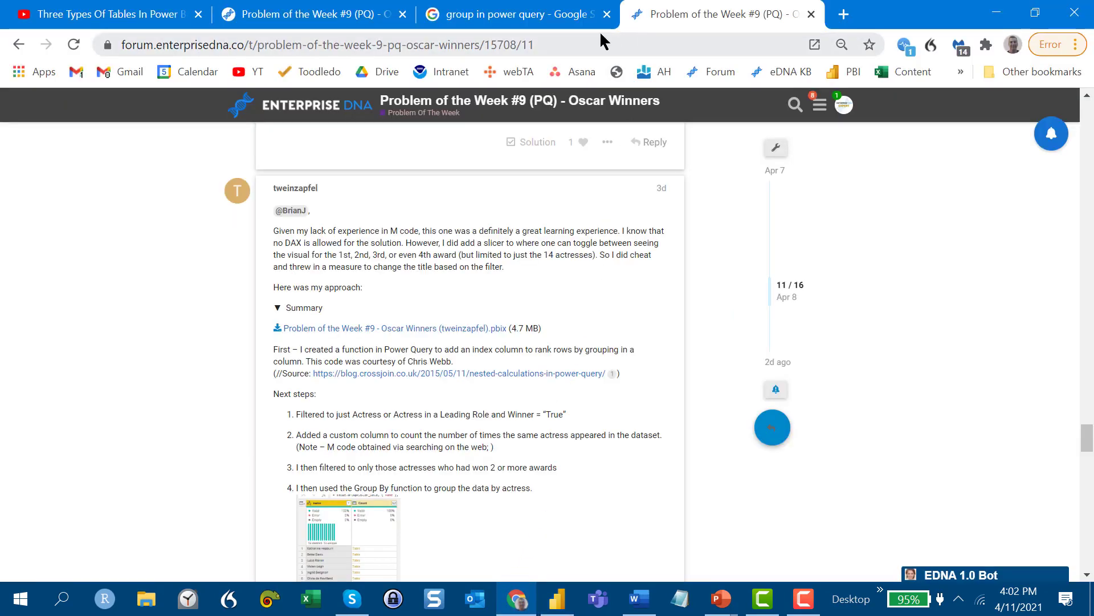
click(528, 22)
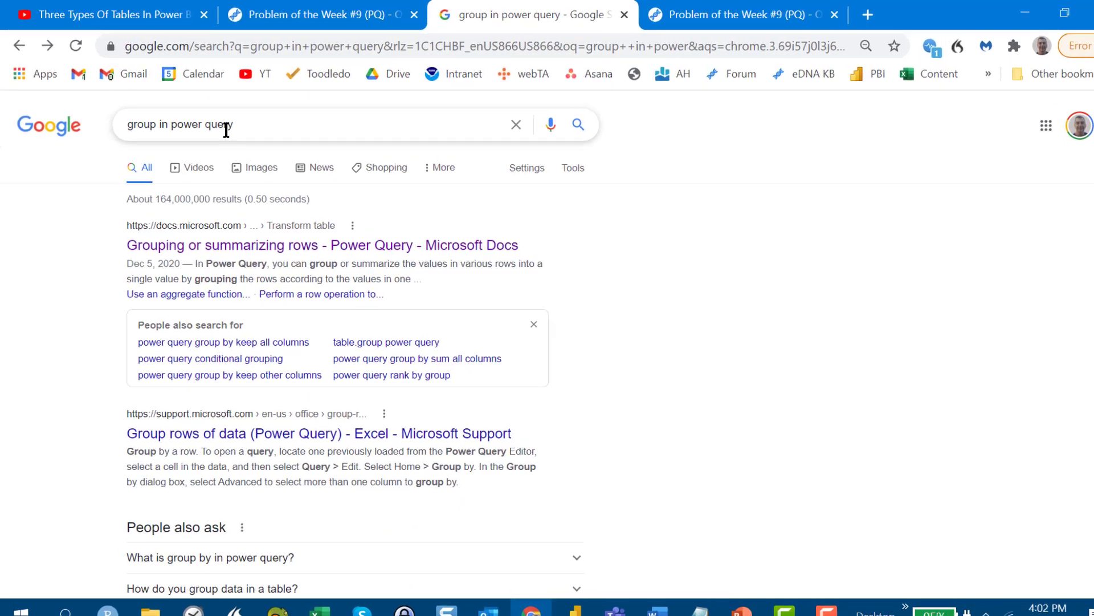
click(231, 127)
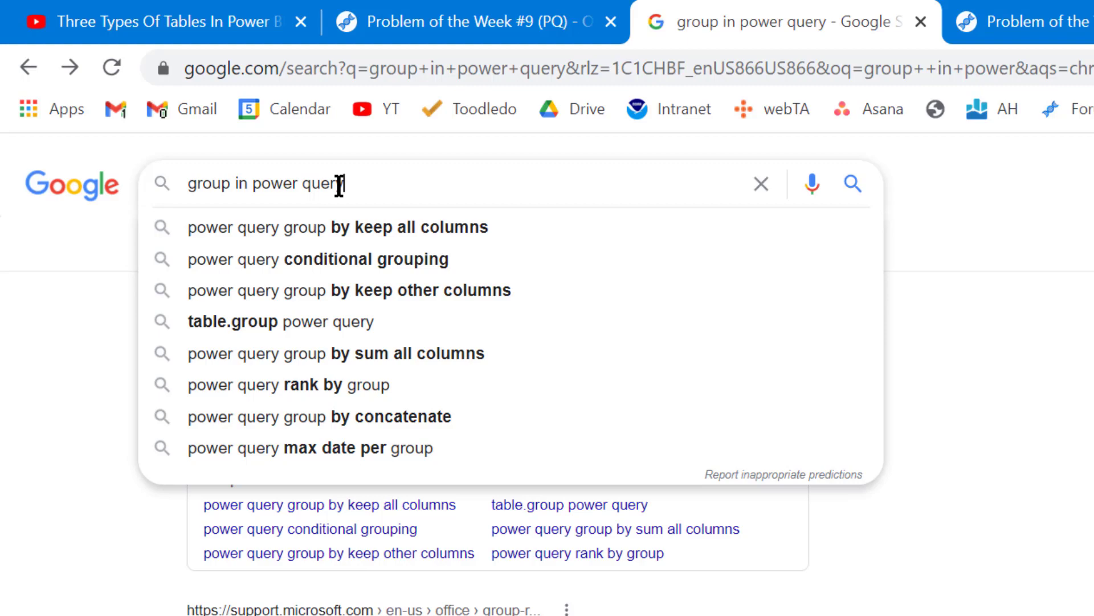
key(Return)
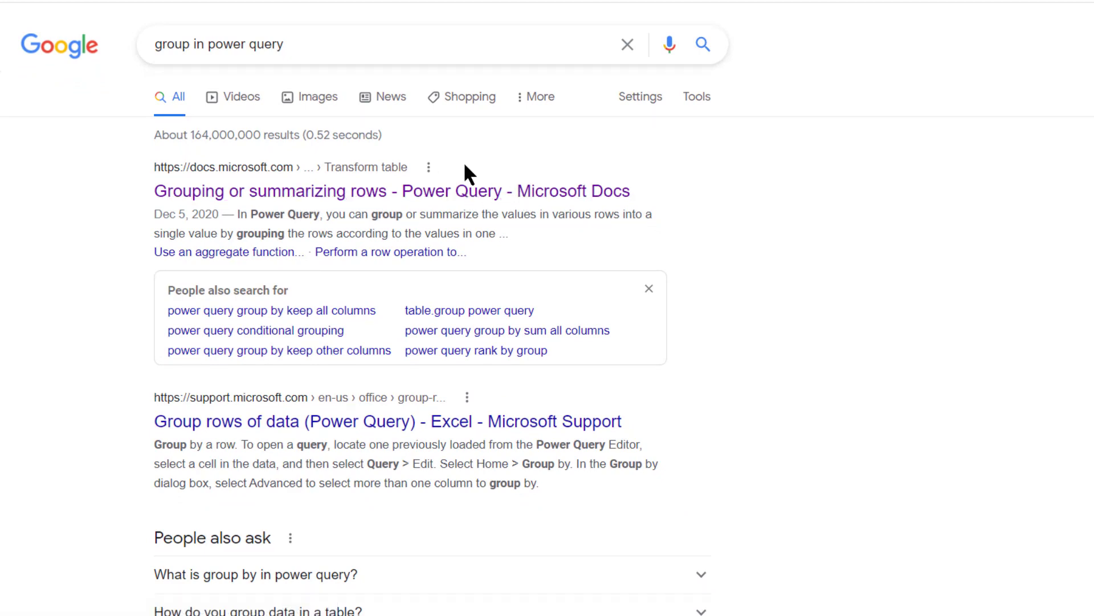
click(417, 190)
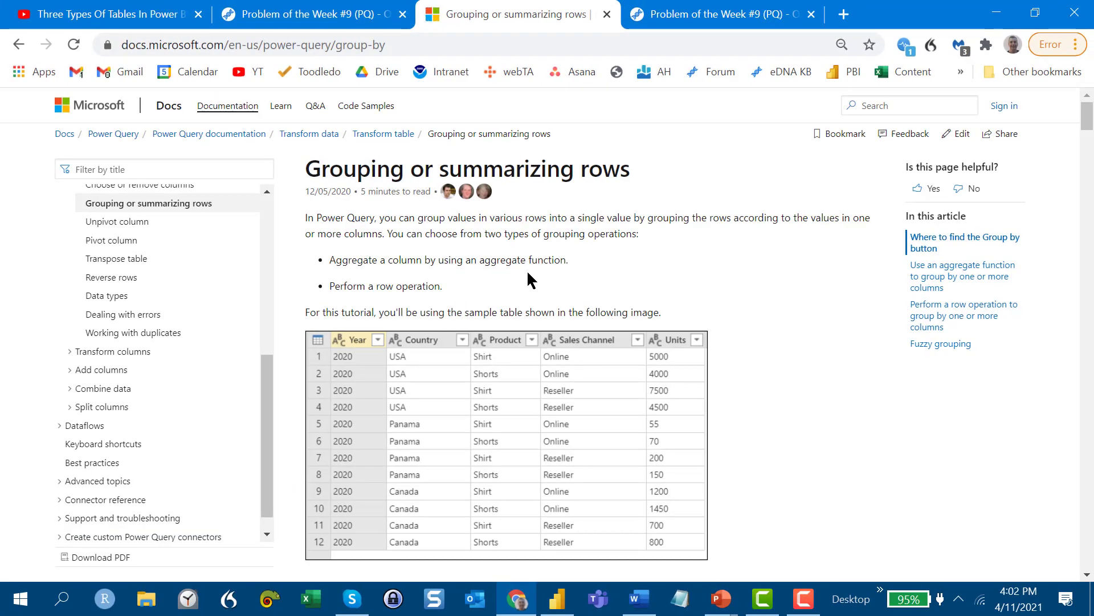
Read through the article's sections on finding Group by, aggregating columns, and row operations using All rows
scroll(530, 279, down, 5)
scroll(537, 285, down, 8)
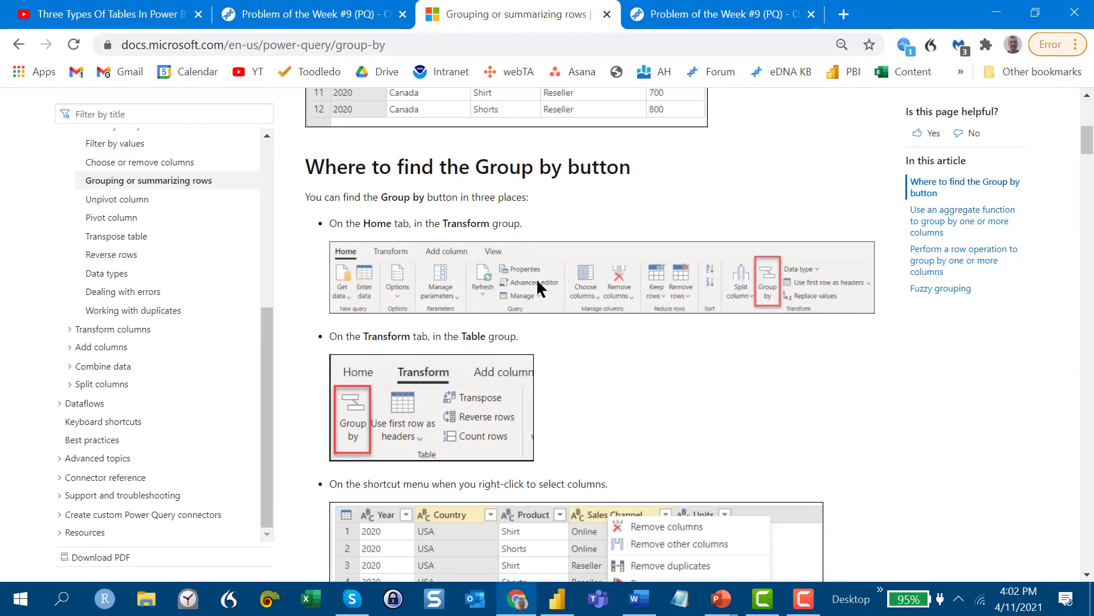
scroll(536, 279, down, 11)
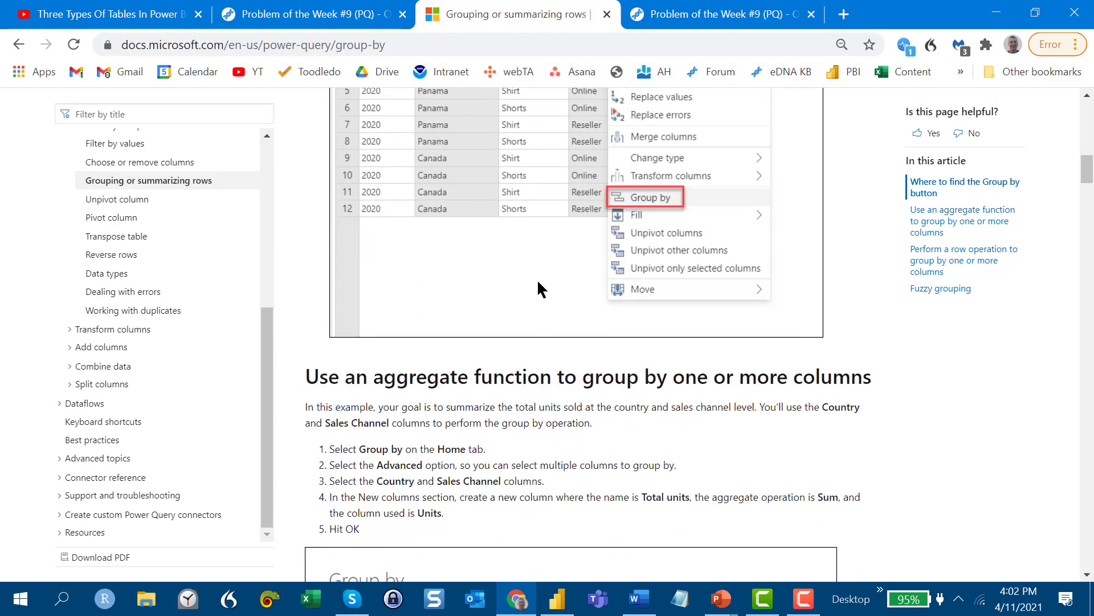
scroll(535, 282, down, 3)
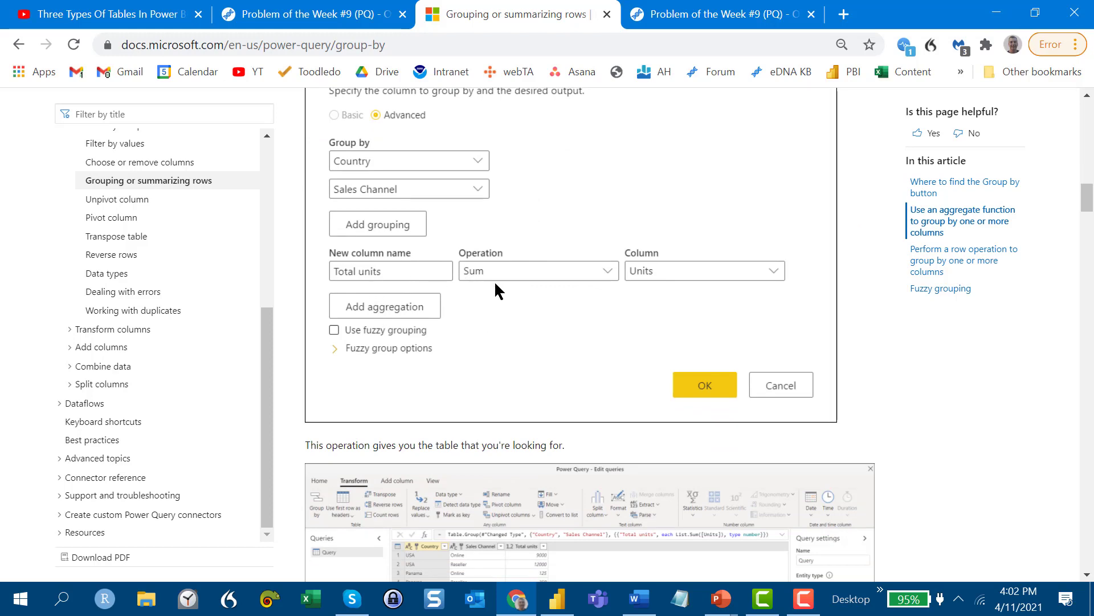
scroll(494, 291, down, 11)
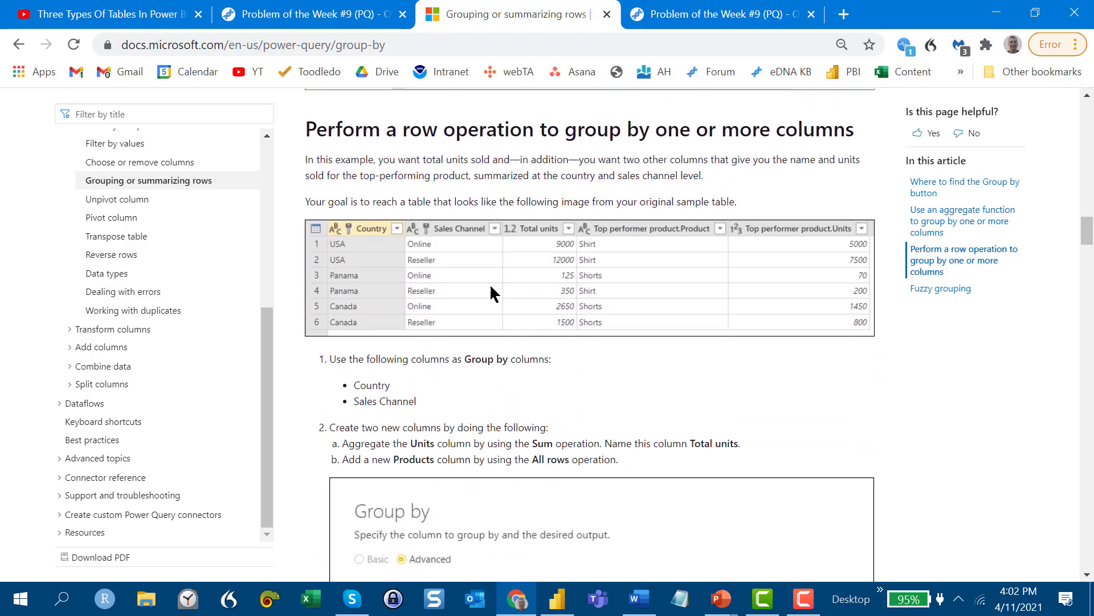
scroll(492, 288, down, 6)
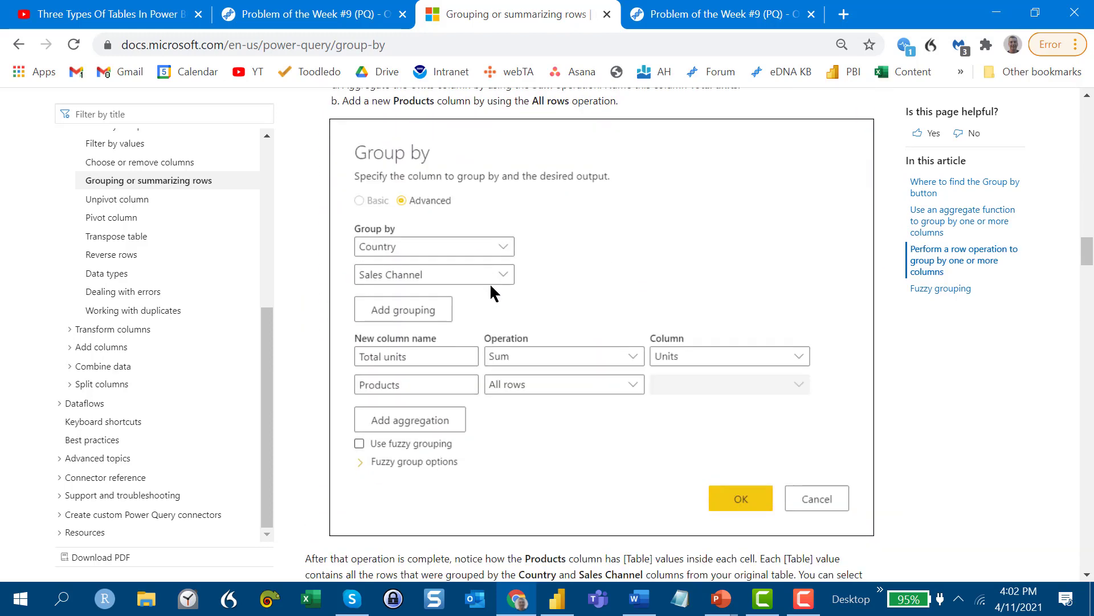
scroll(490, 283, down, 3)
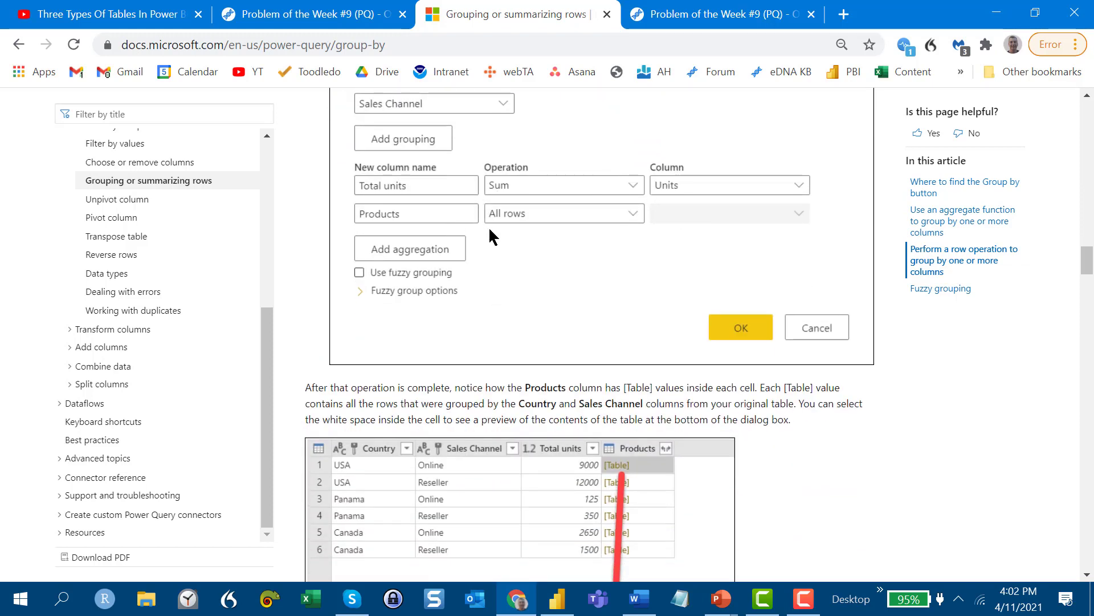
scroll(507, 232, down, 7)
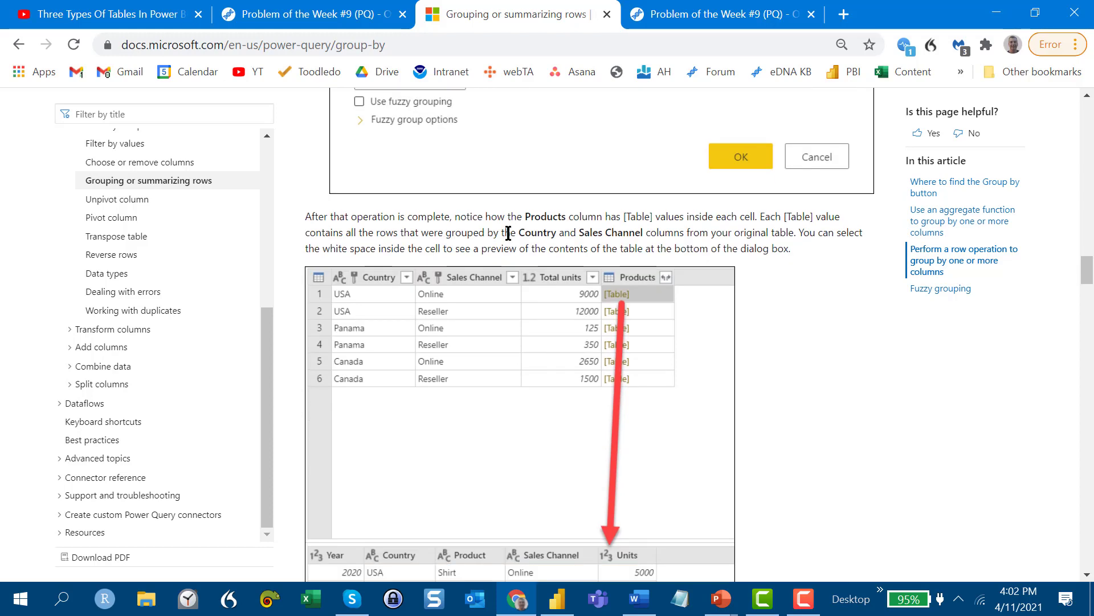
scroll(508, 233, down, 5)
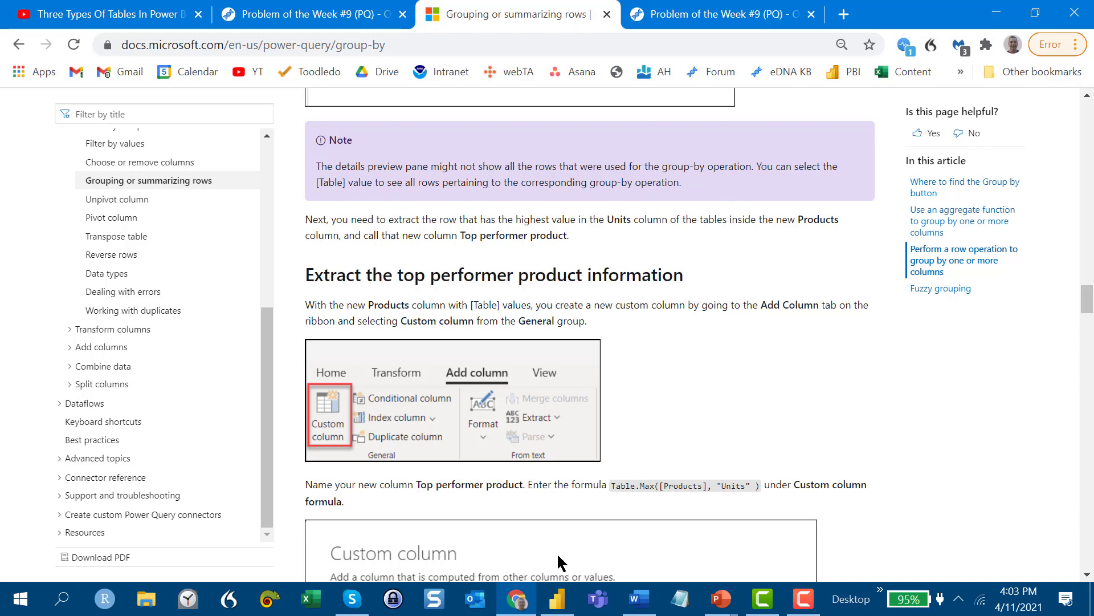
Switch to Power BI Desktop, view the Oscars table's data, and open the Oscars query in the Power Query Editor
click(556, 598)
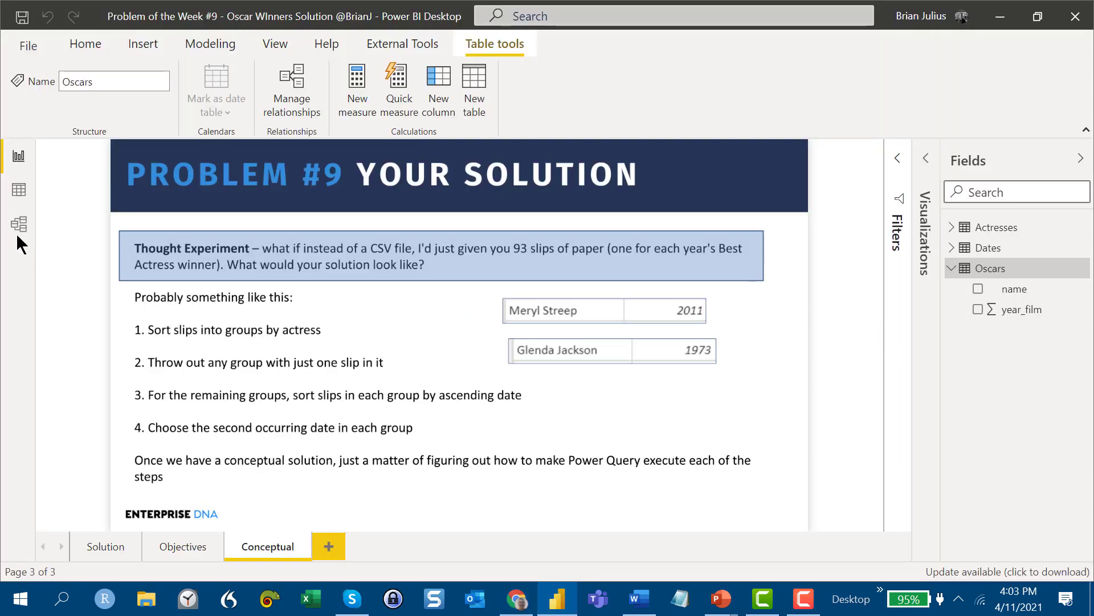
click(19, 196)
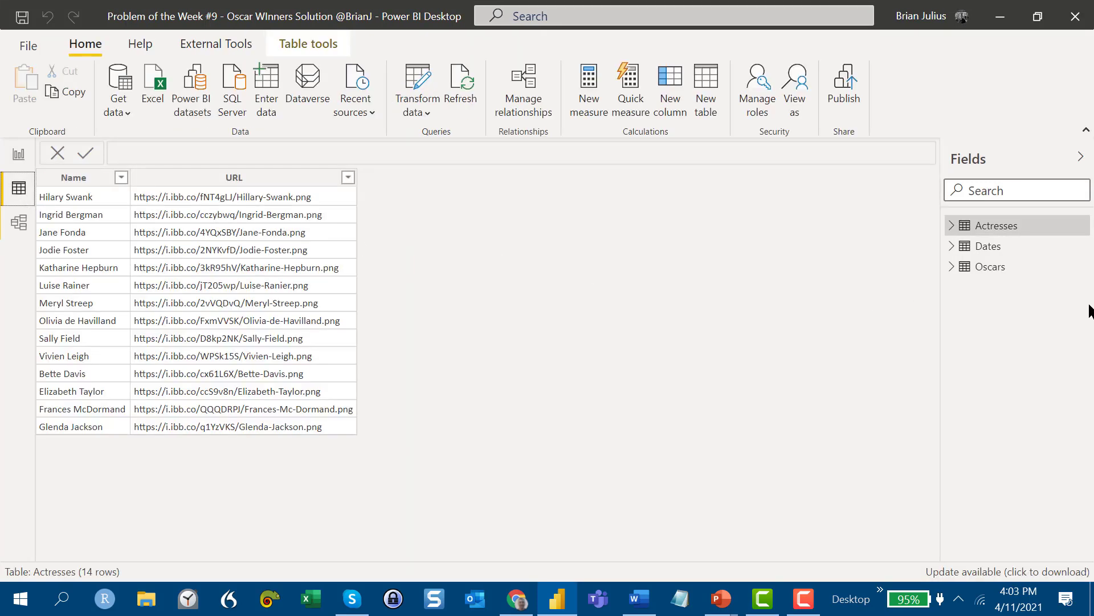
click(984, 267)
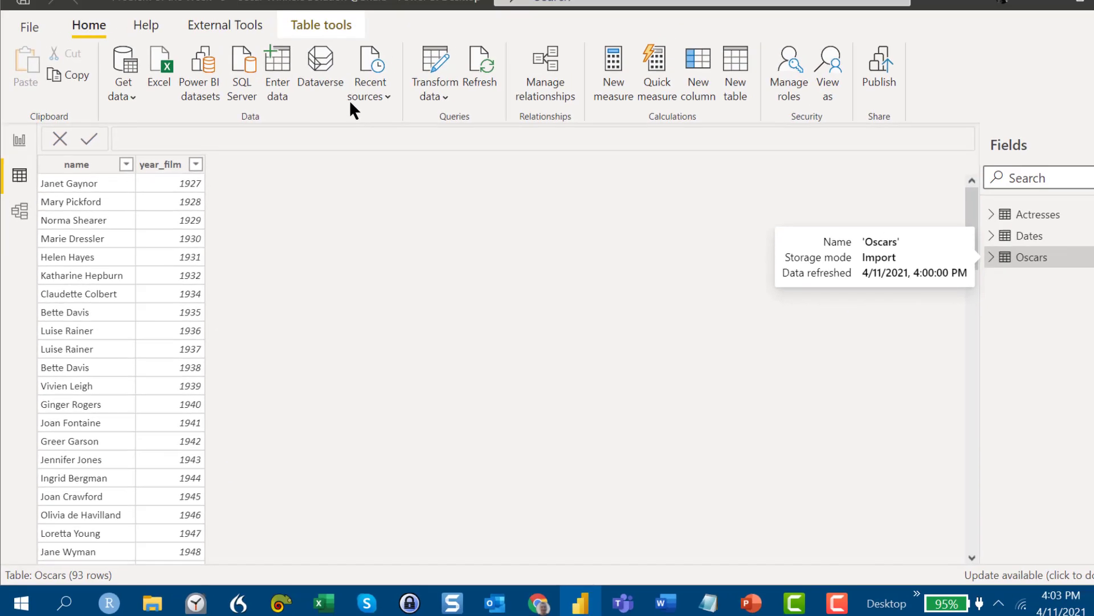
click(422, 77)
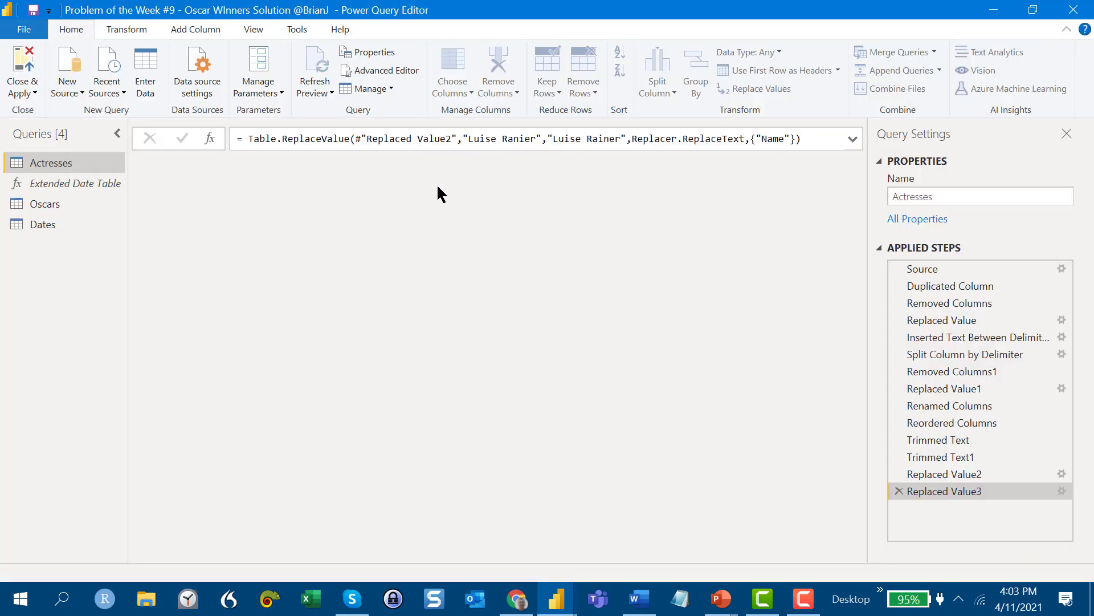
click(50, 206)
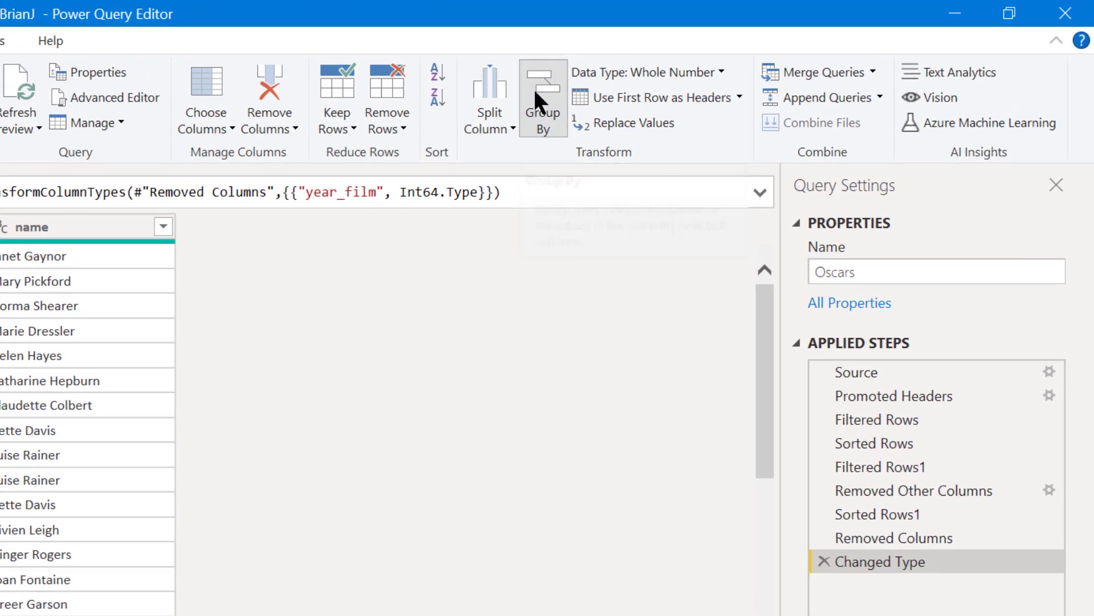
Start an advanced Group By on the Oscars query, grouping by the name column
click(536, 92)
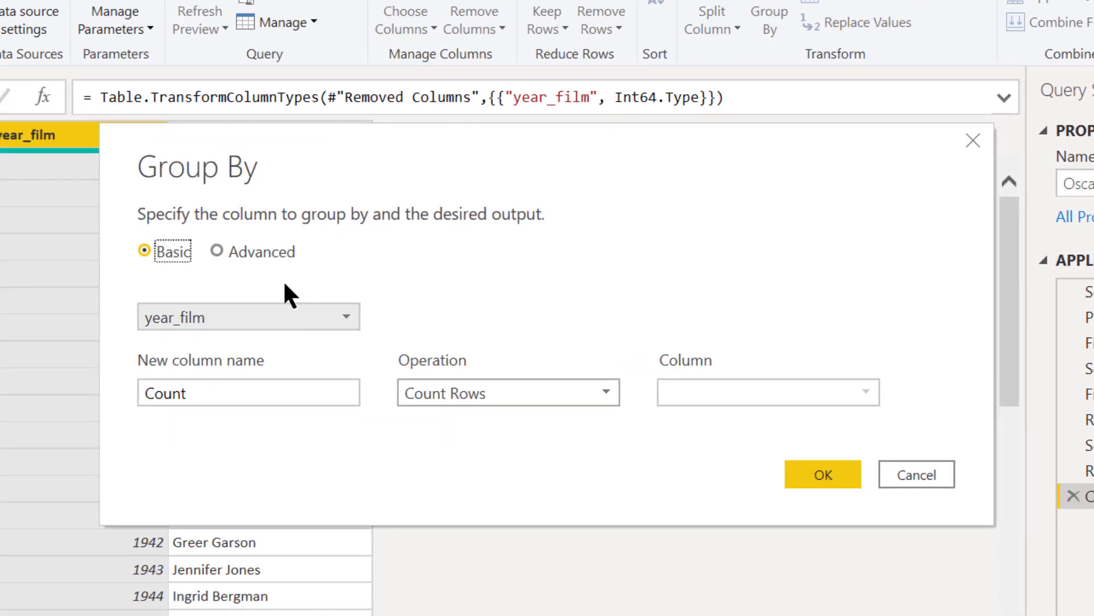
click(251, 249)
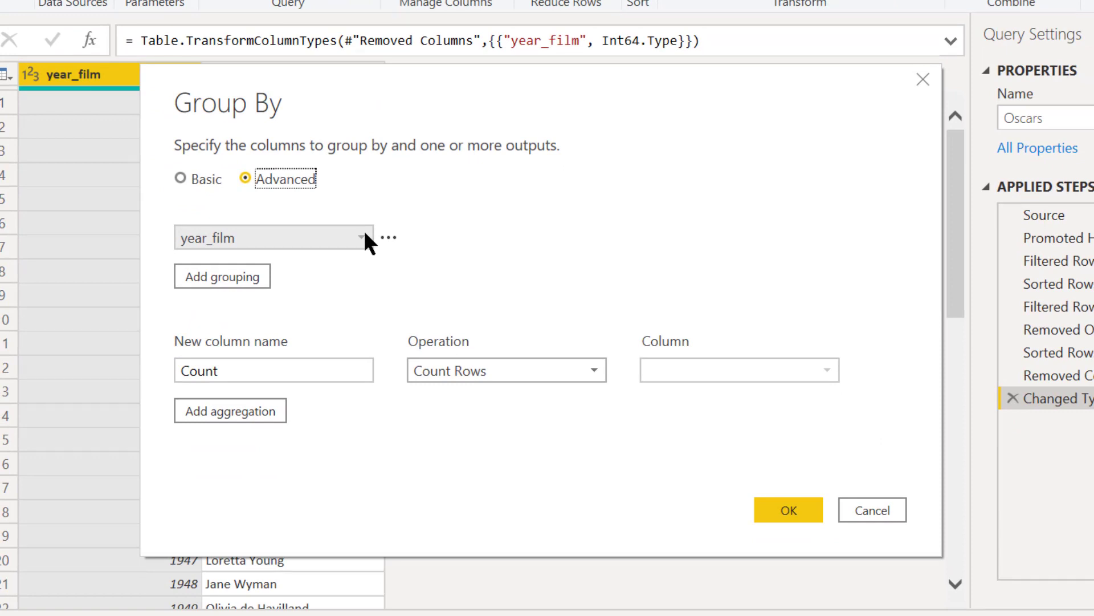
click(364, 240)
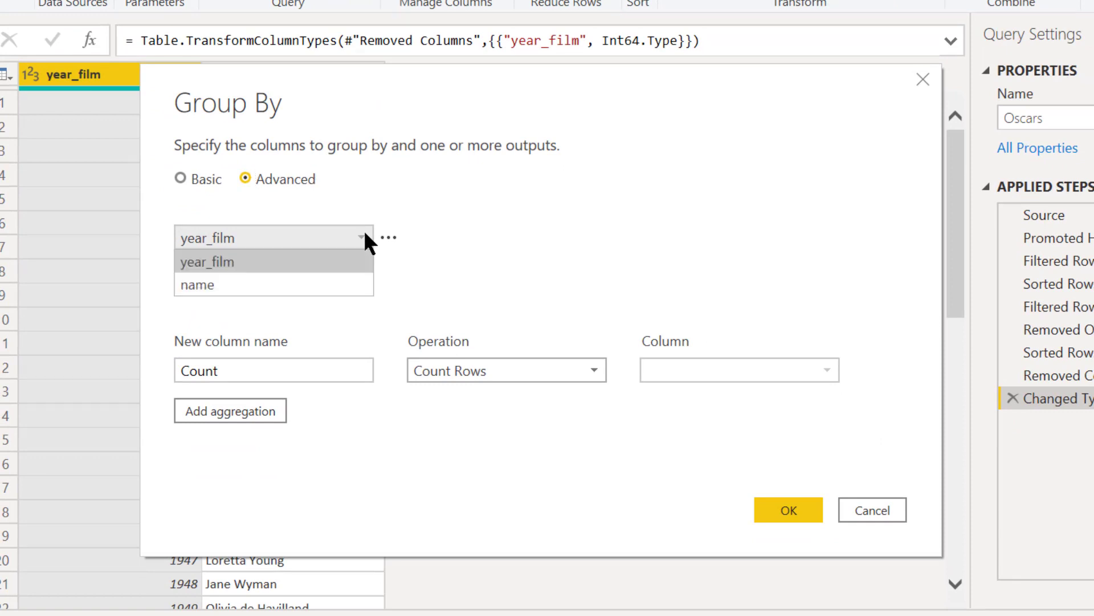
click(339, 285)
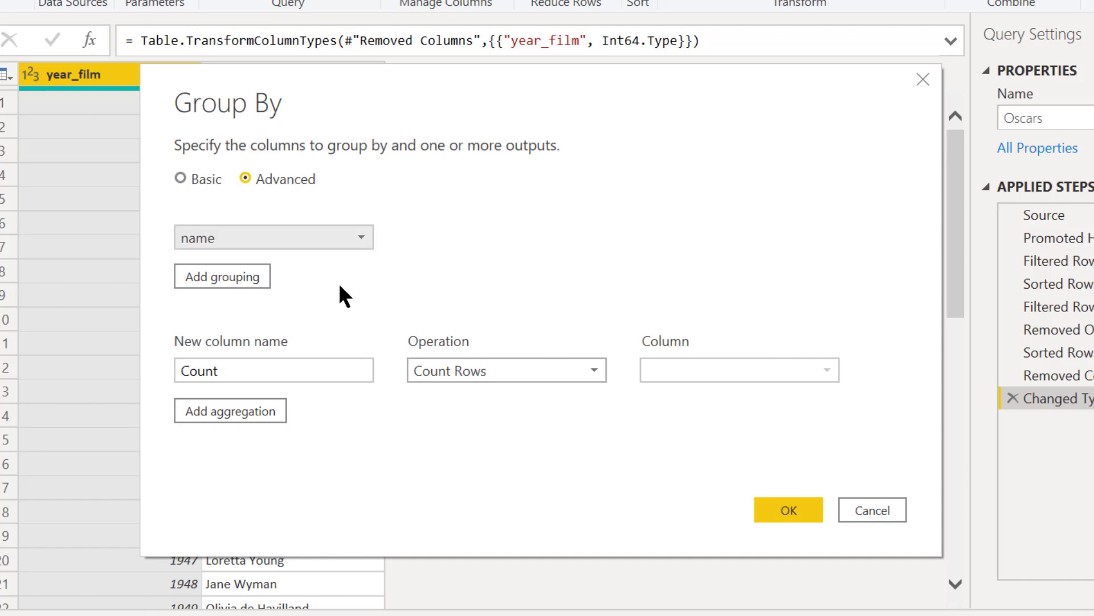
Name the first aggregation column AllData and set its operation to All Rows
click(309, 369)
double_click(307, 369)
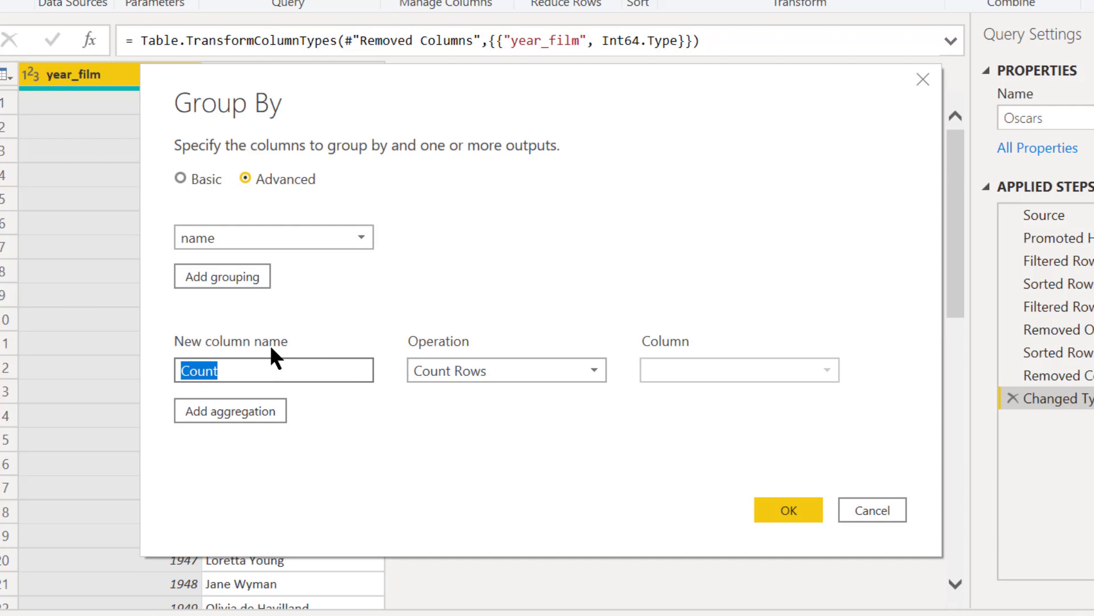
text(Add)
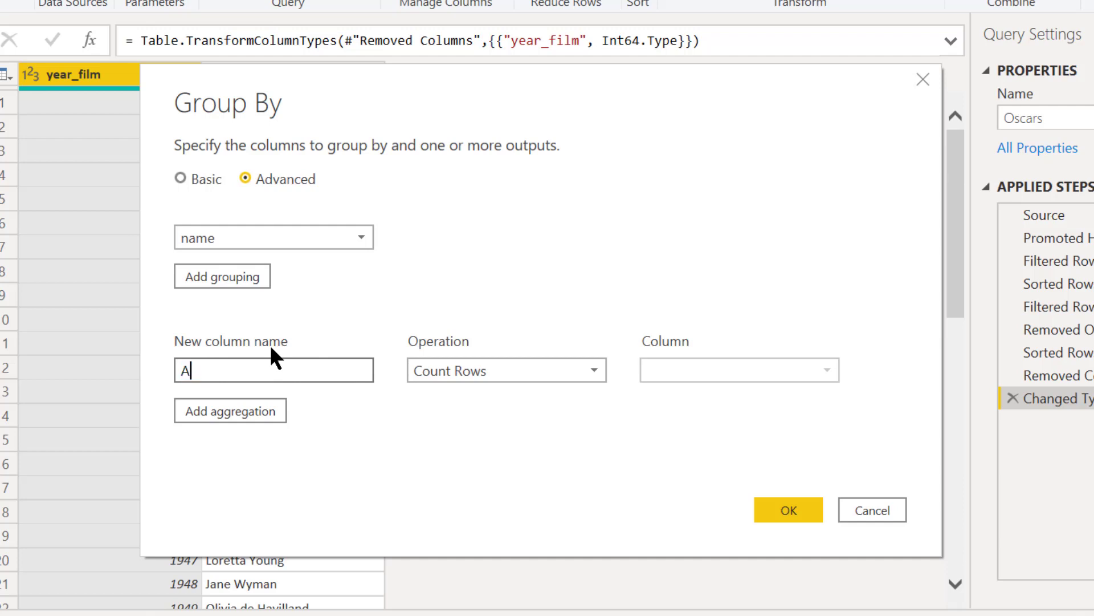
key(BackSpace)
key(BackSpace)
text(llDaa)
key(BackSpace)
text(ta)
key(Tab)
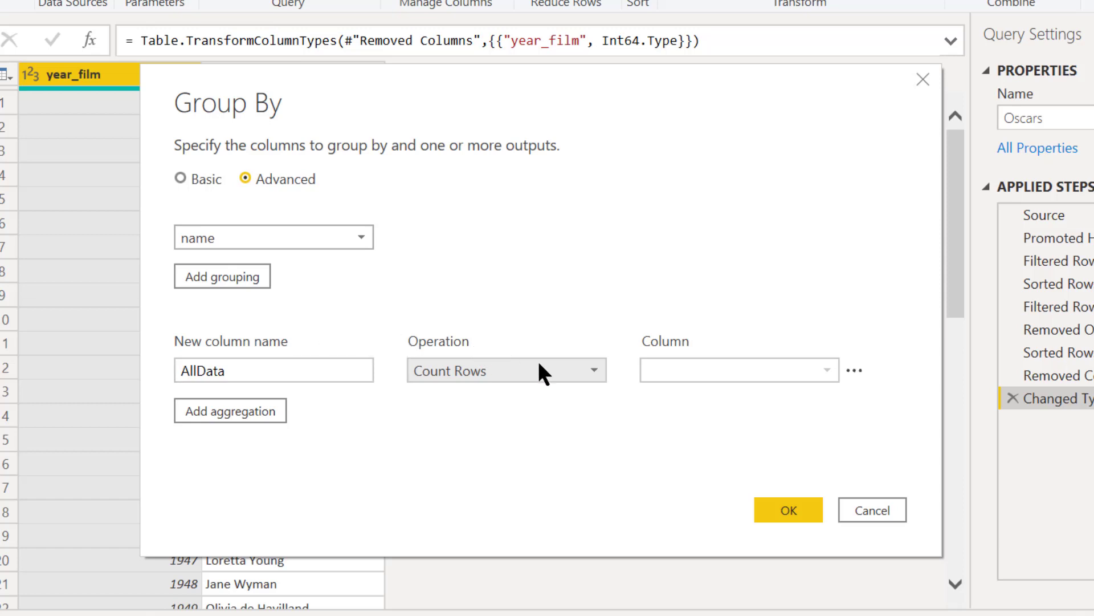
click(602, 370)
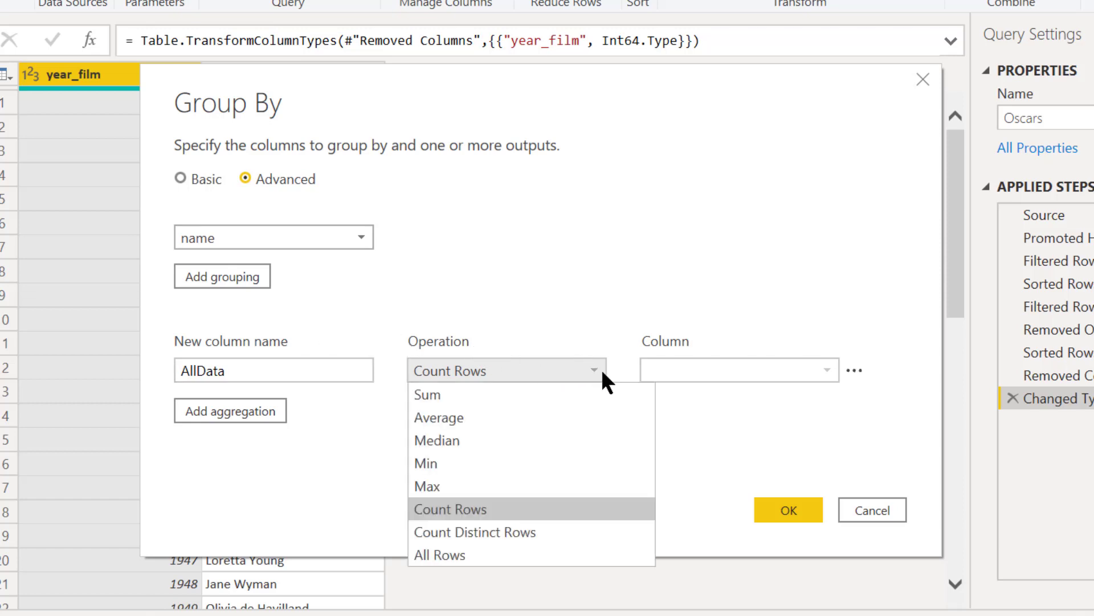
click(558, 556)
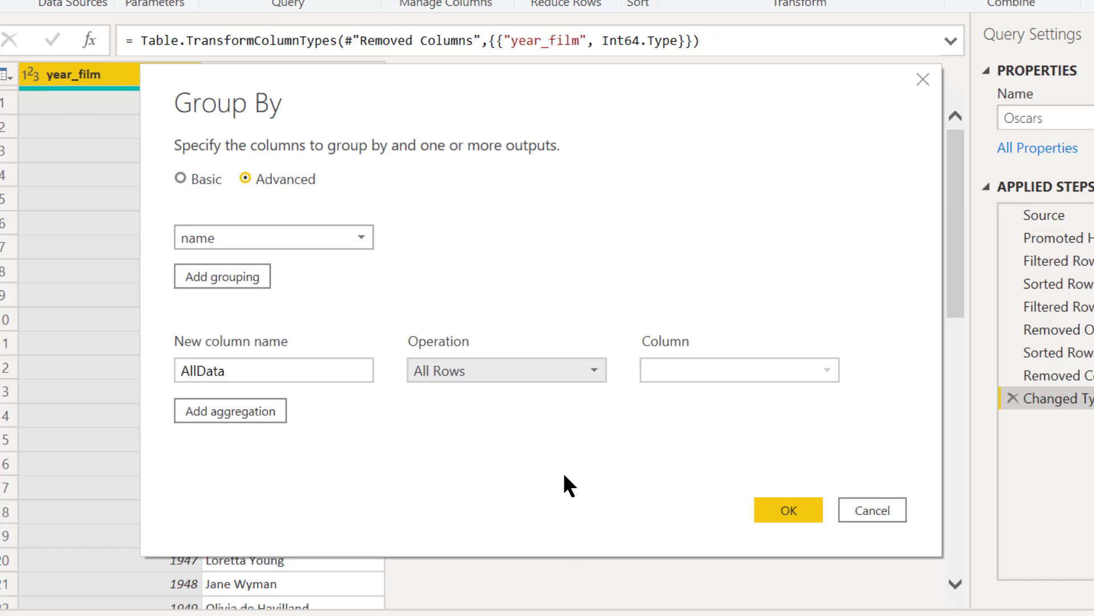
Add a second aggregation named Count using the Count Rows operation, and apply the grouping
click(255, 406)
click(257, 408)
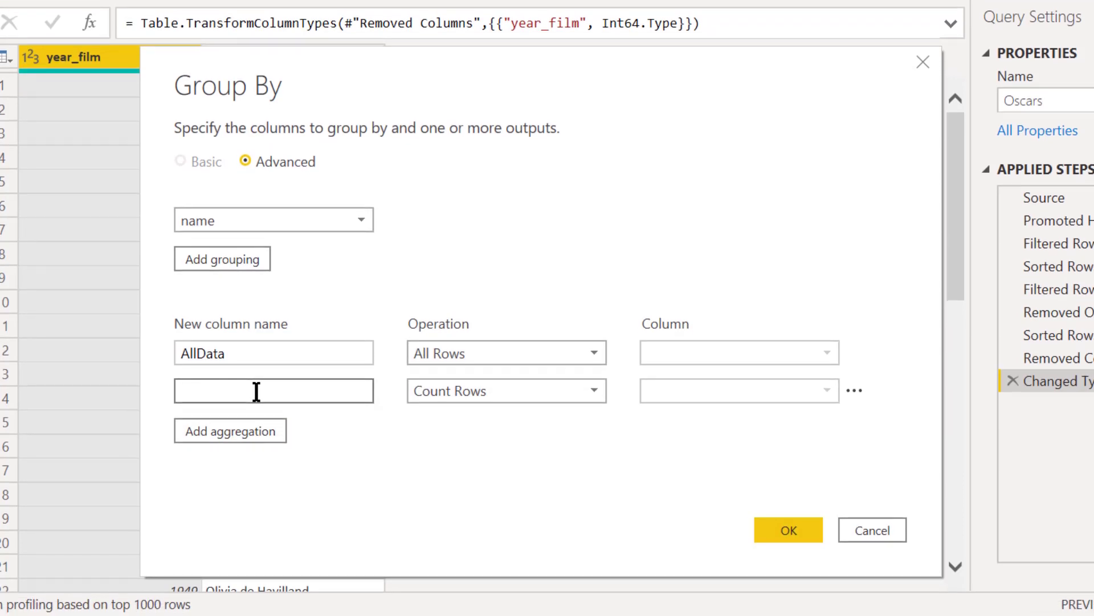
text(Count)
key(Tab)
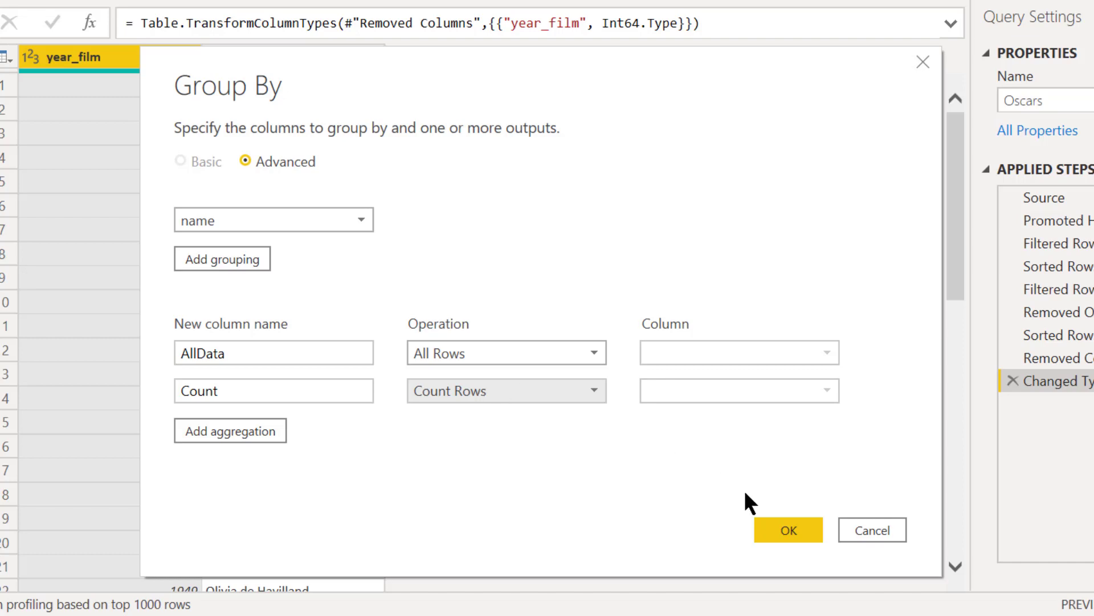
click(792, 523)
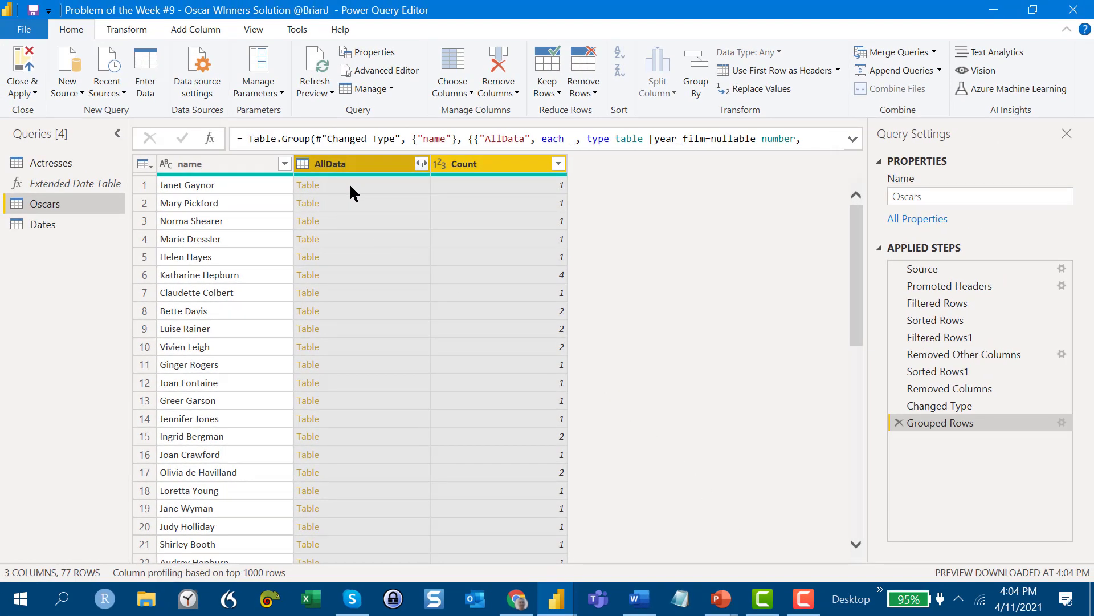
Preview the nested AllData tables in rows 1, 4 and 6 of the grouped query
click(366, 188)
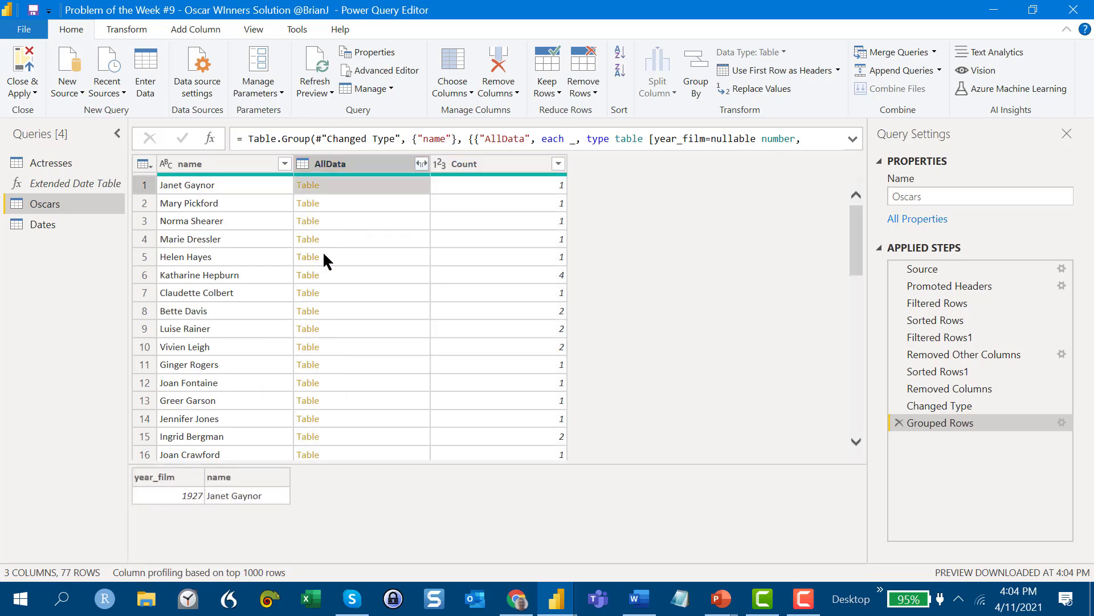
click(370, 242)
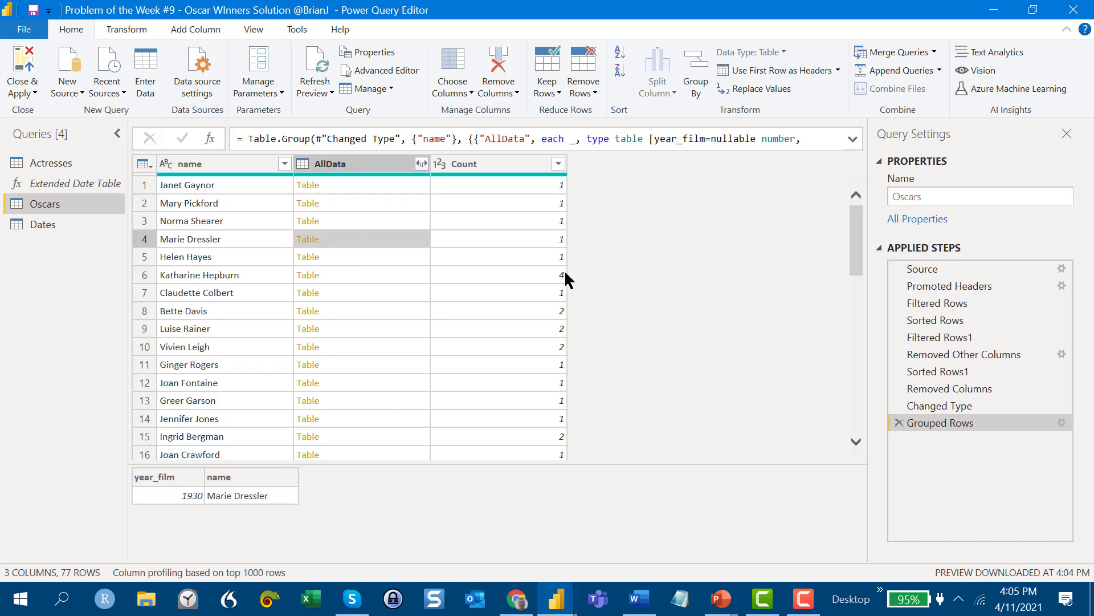
click(391, 276)
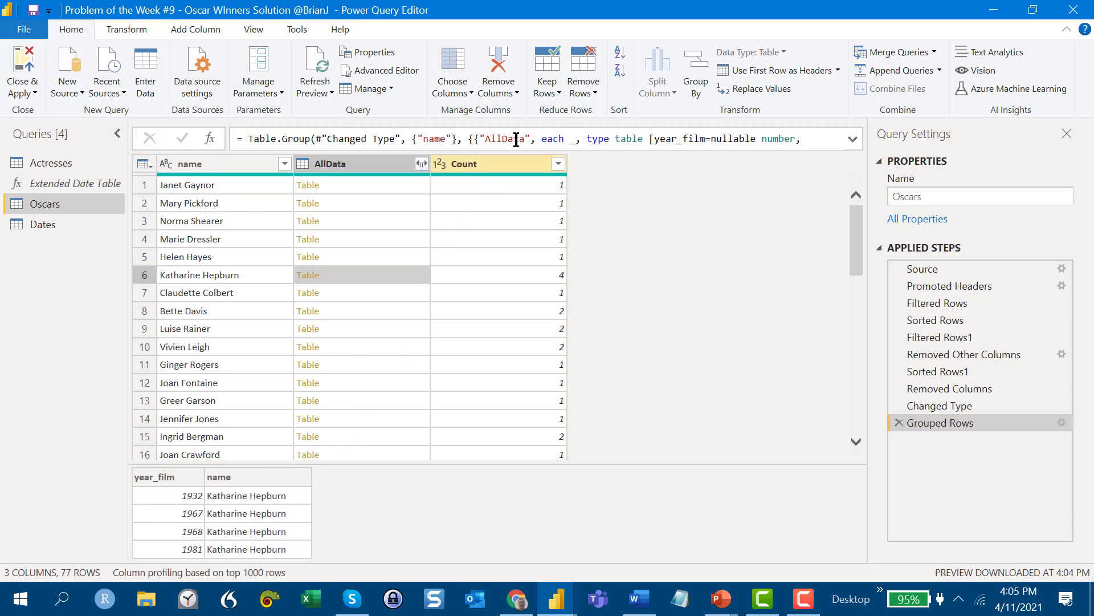
Filter the Count column to exclude actresses with a count of 1
click(559, 165)
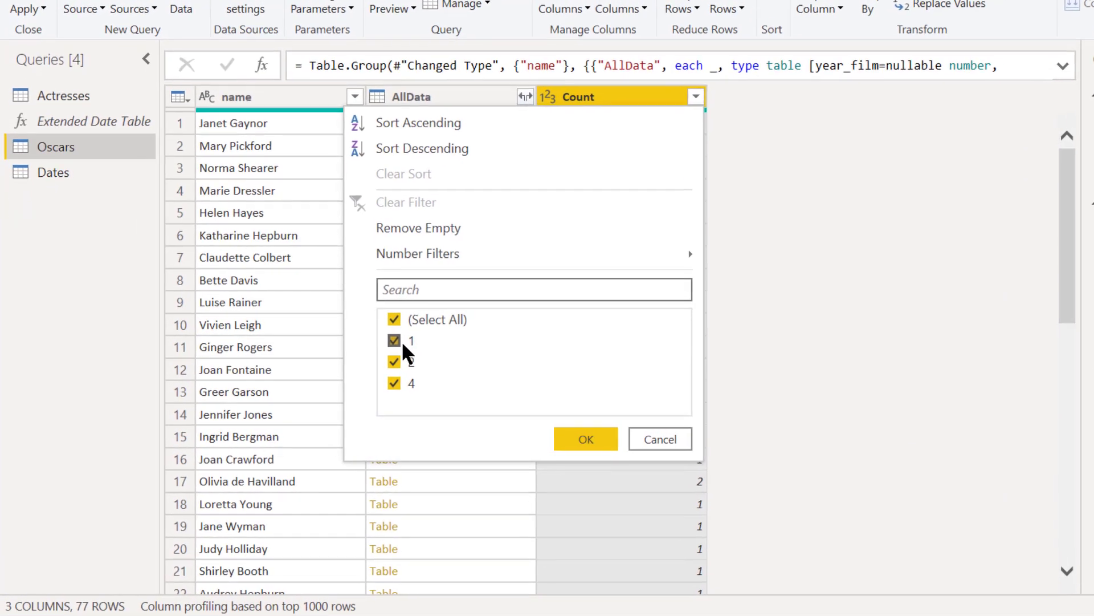
click(393, 337)
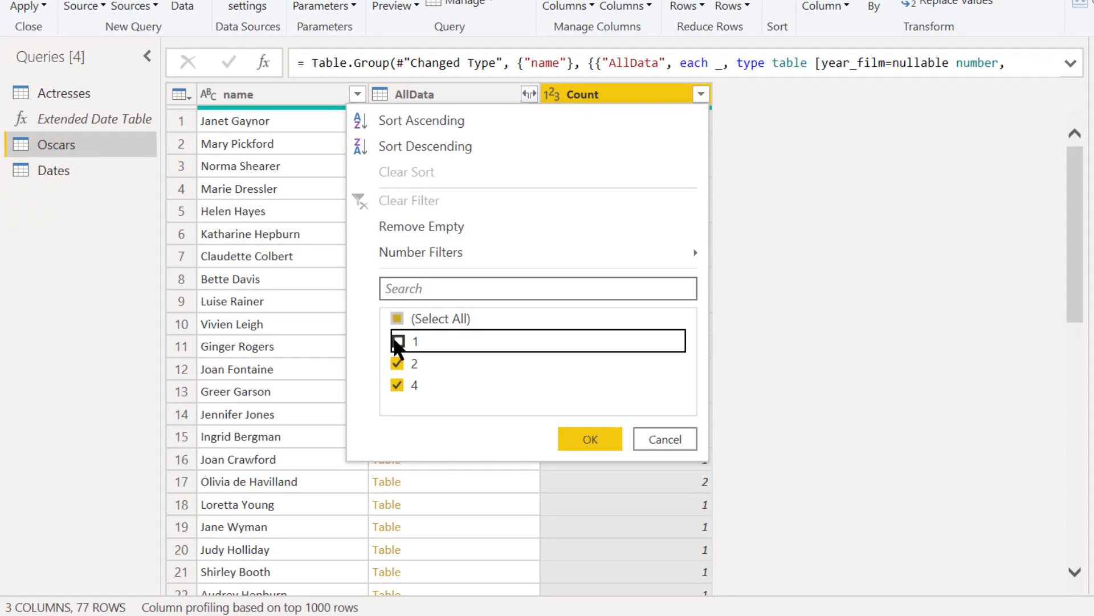
click(590, 439)
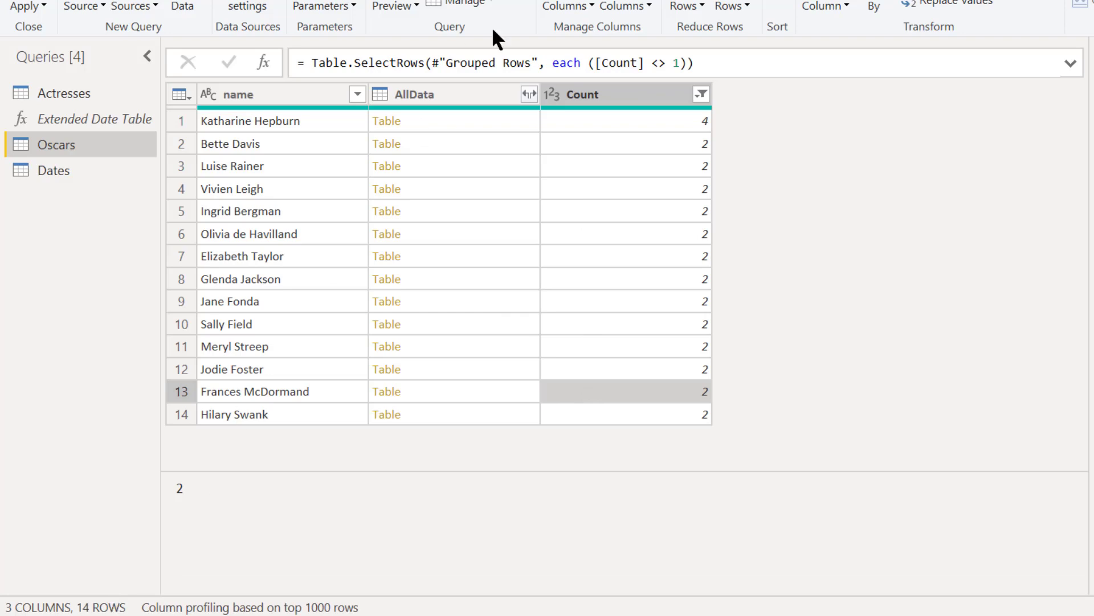
Expand only year_film from the AllData column, keeping the original column name as prefix, and remove the Count column
click(531, 95)
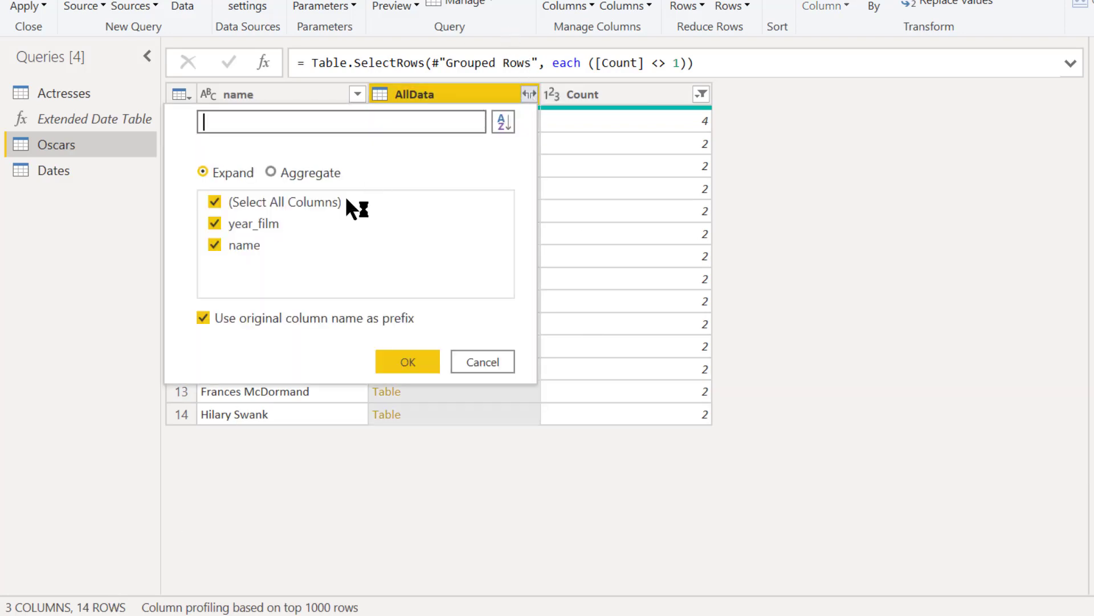
click(251, 243)
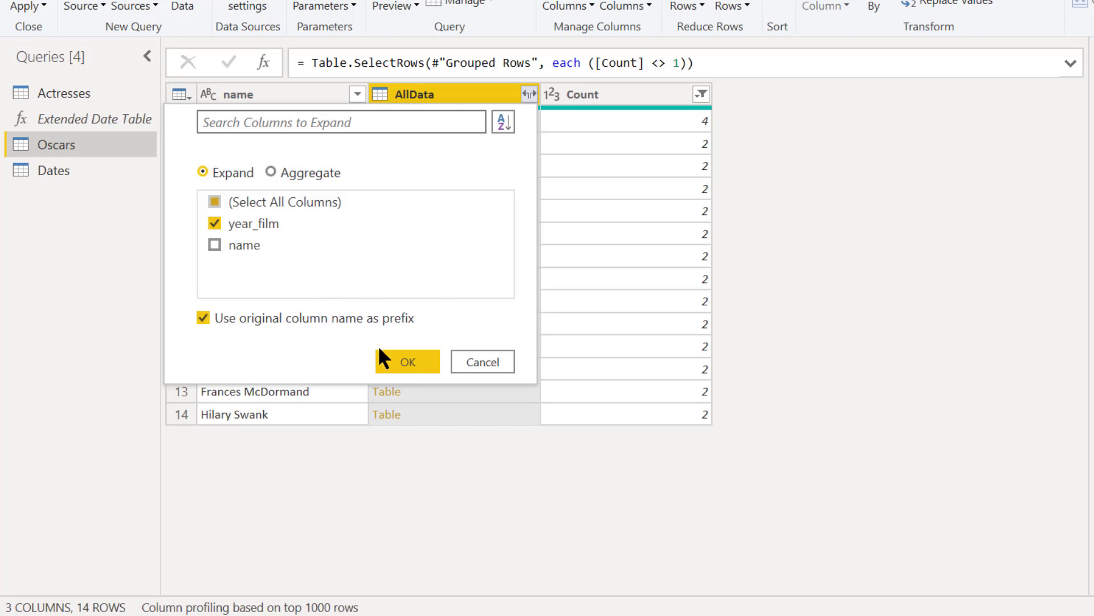
click(392, 365)
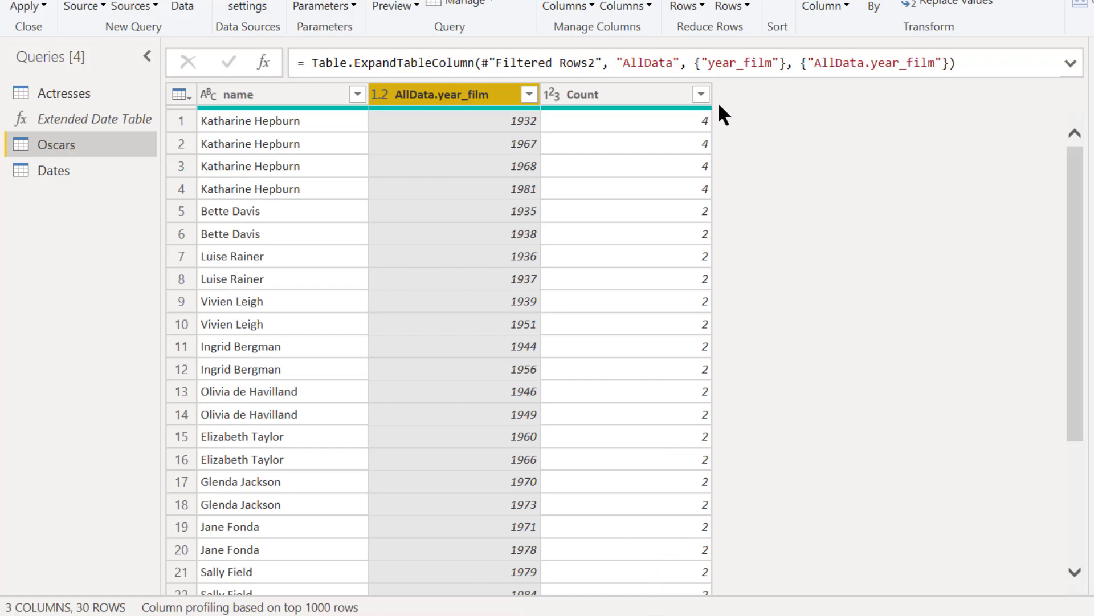
right_click(629, 93)
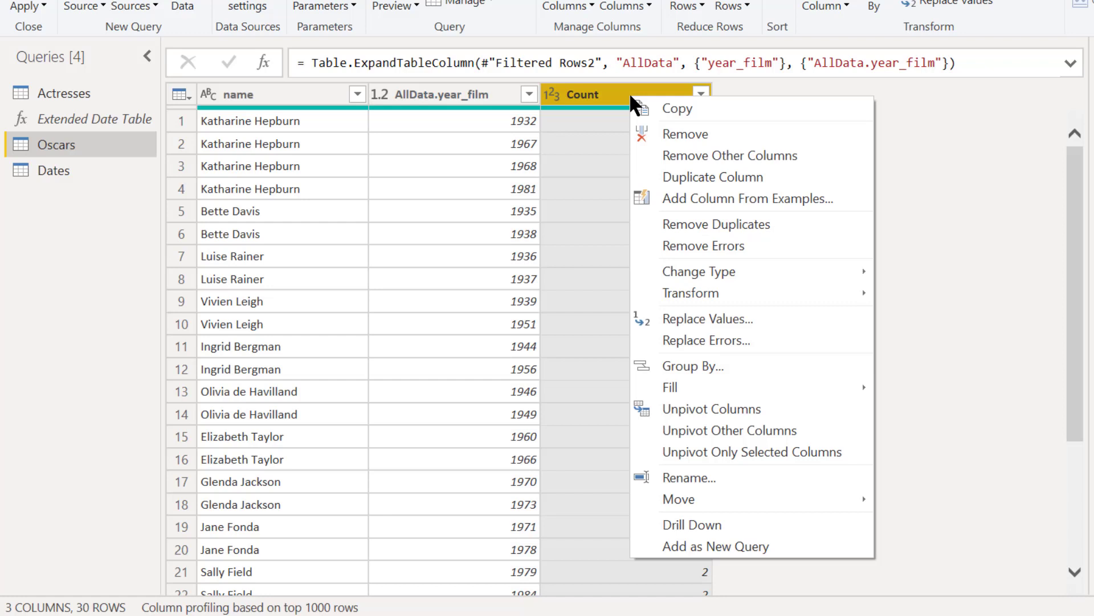
click(669, 134)
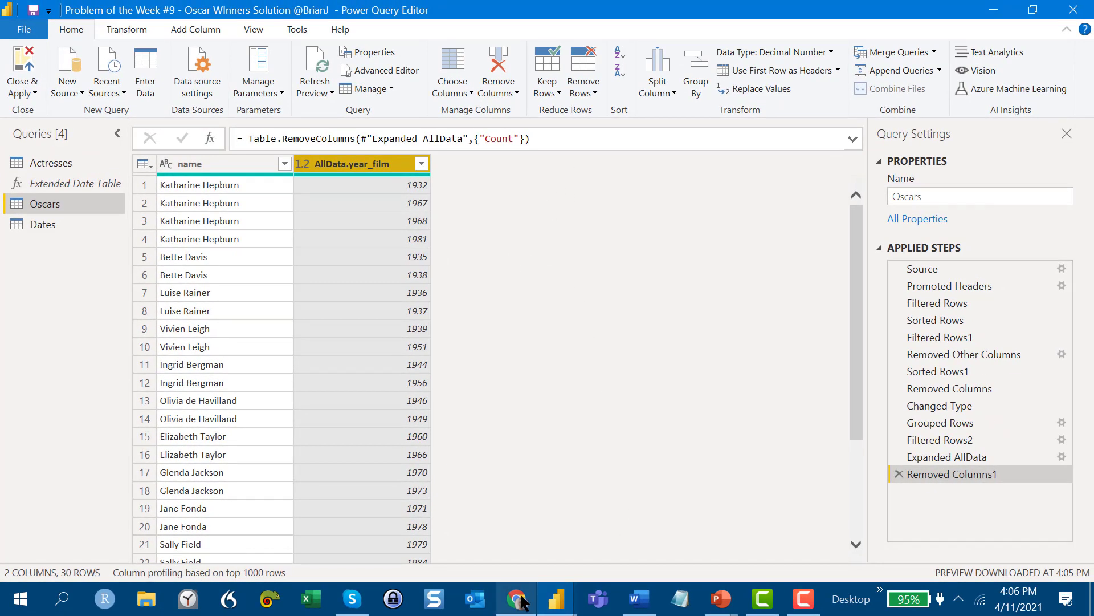
Switch to the Power BI Desktop report to review the conceptual solution steps, and return to the Power Query Editor
mouse_move(558, 603)
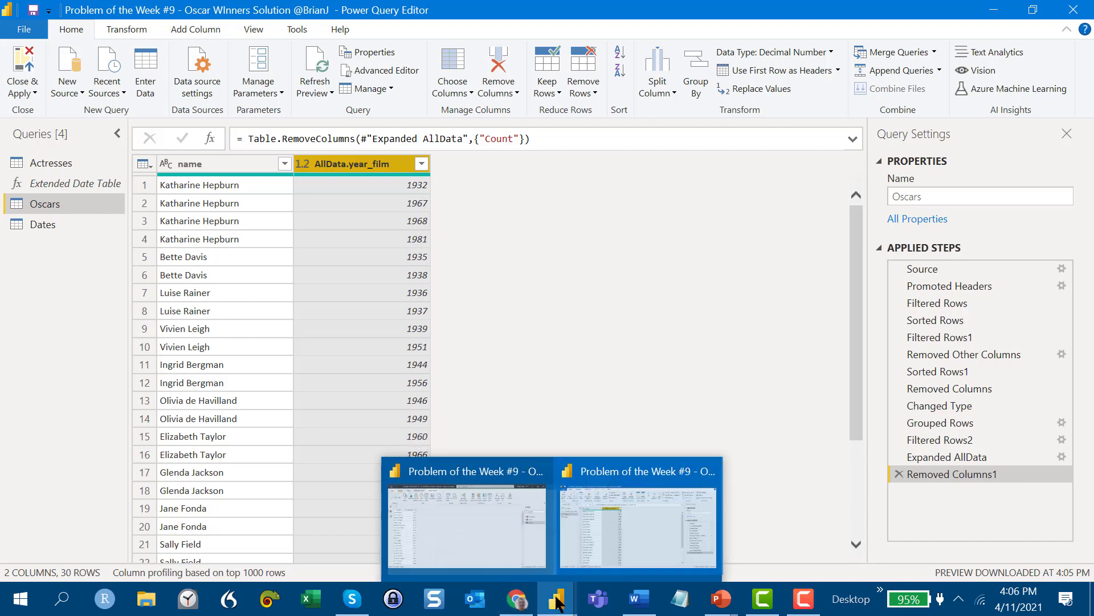
click(464, 525)
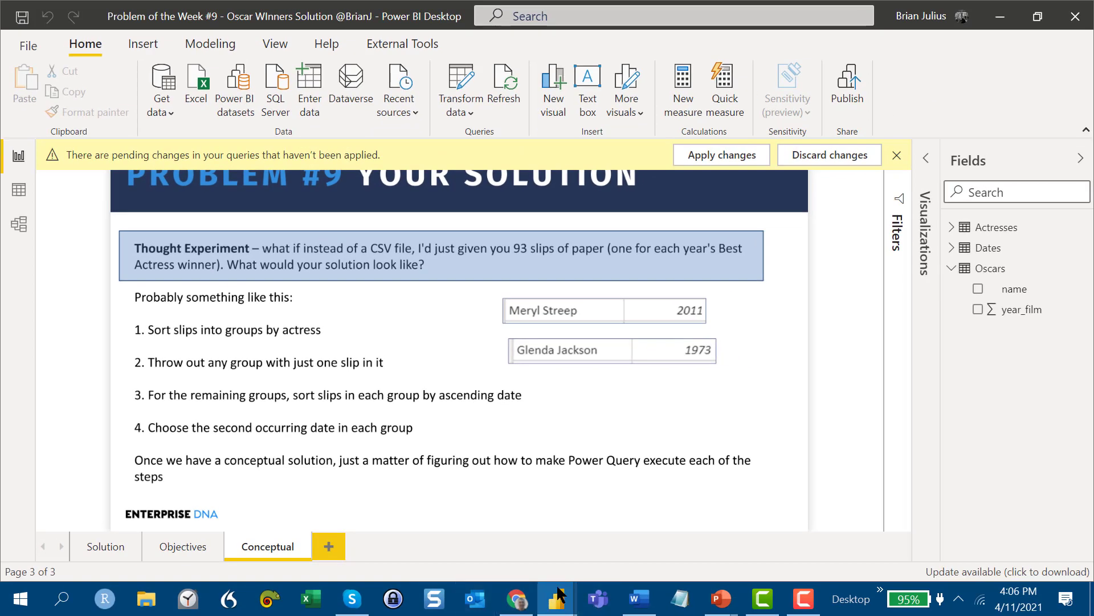
mouse_move(560, 588)
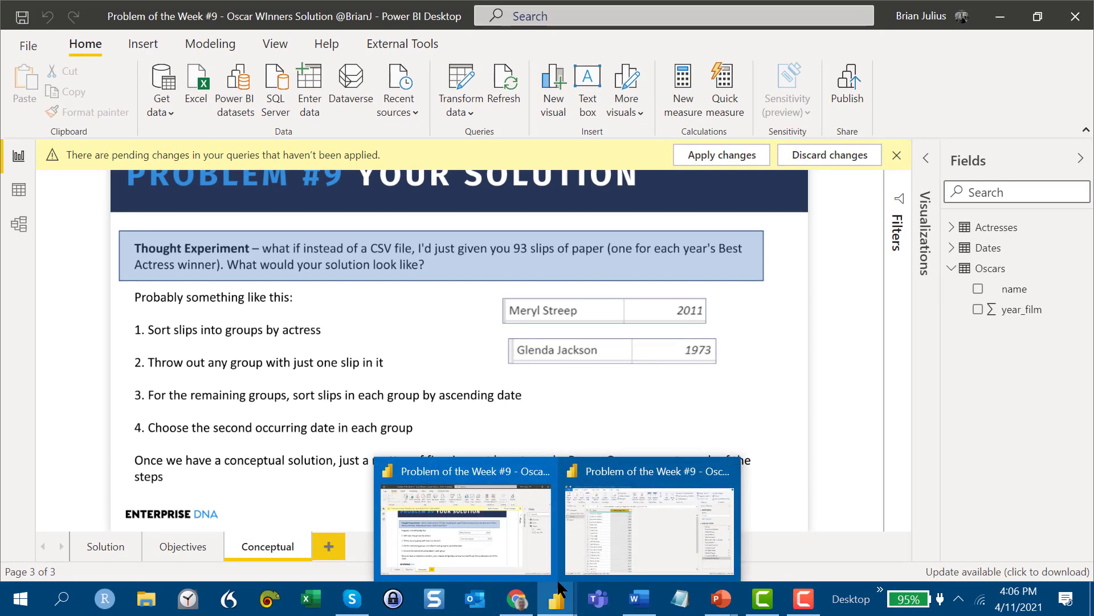
click(583, 546)
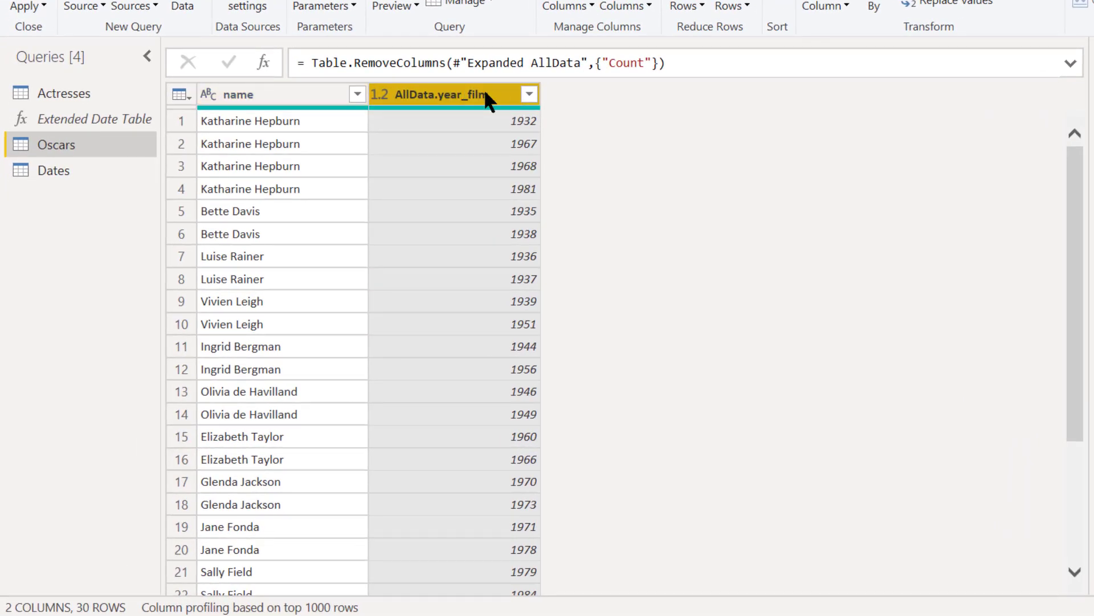
Sort the Oscars query by name ascending and by AllData.year_film ascending
click(357, 94)
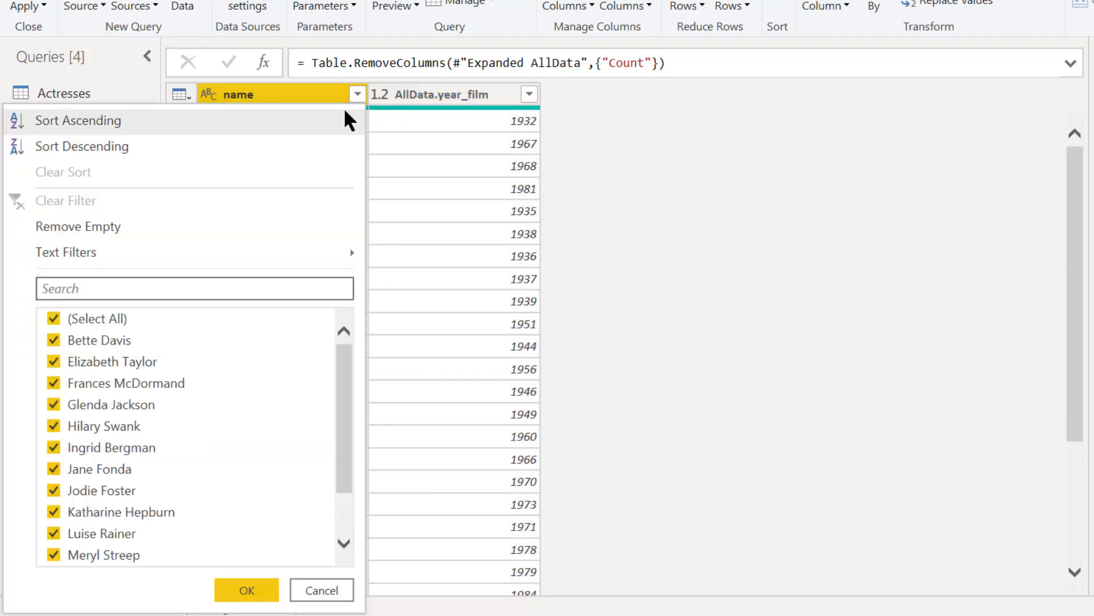
click(98, 121)
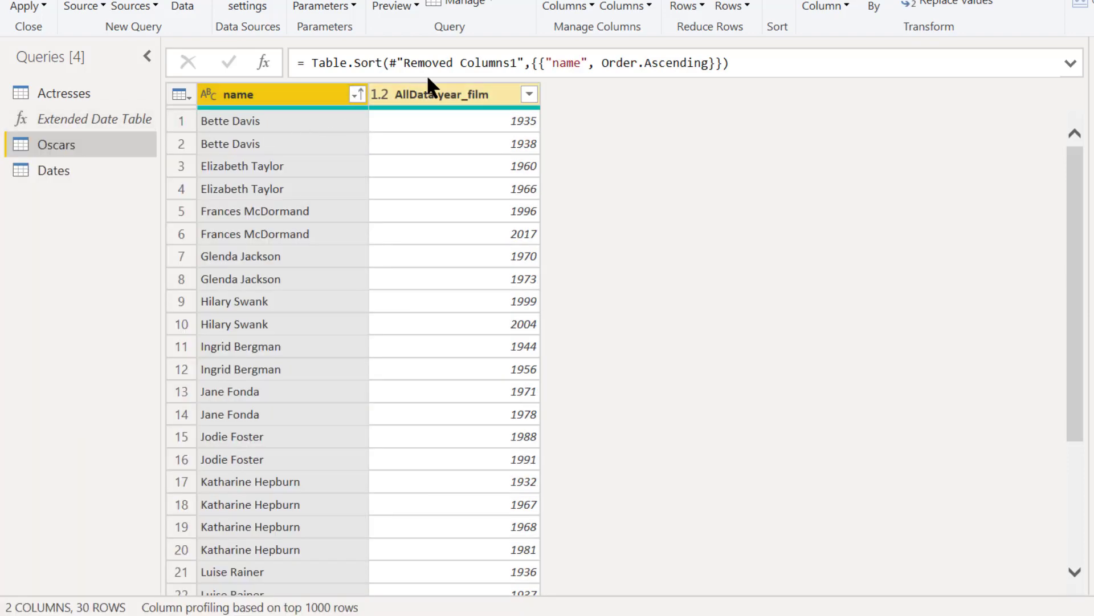
click(528, 95)
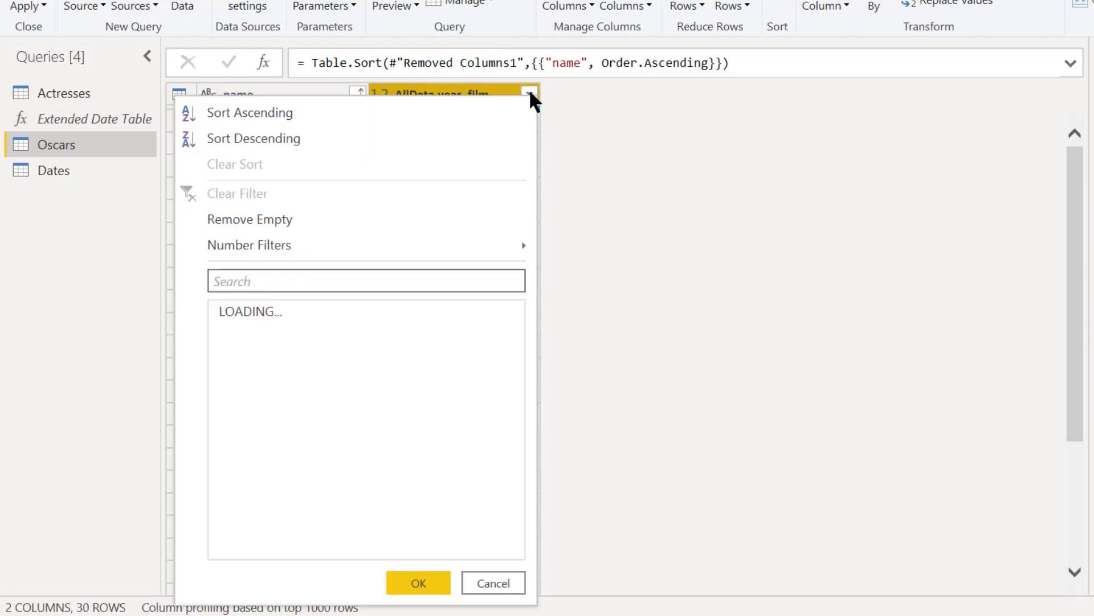
click(387, 112)
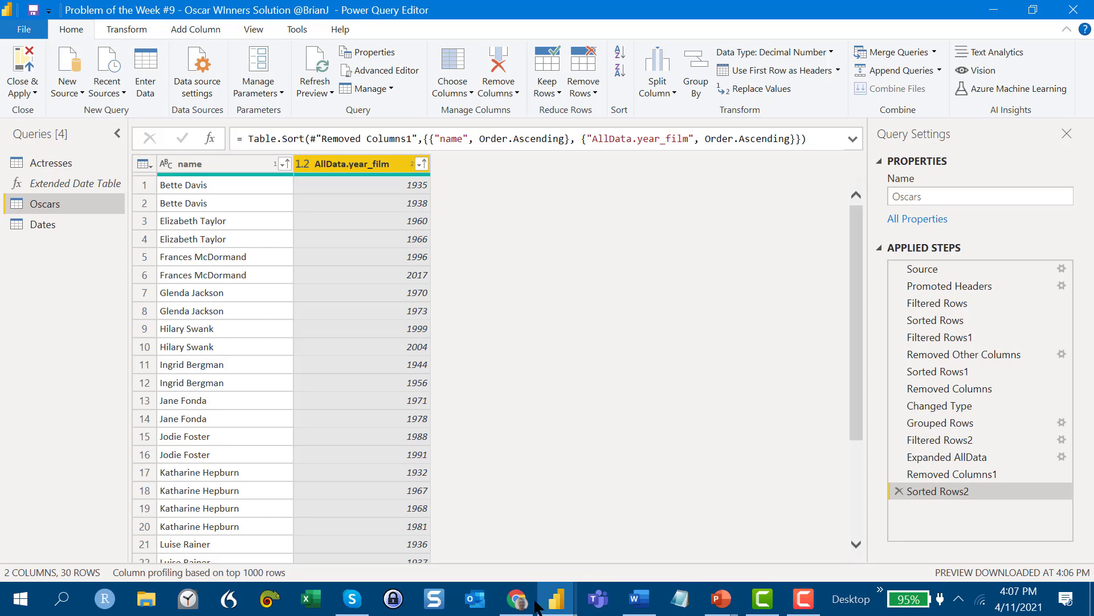
click(516, 599)
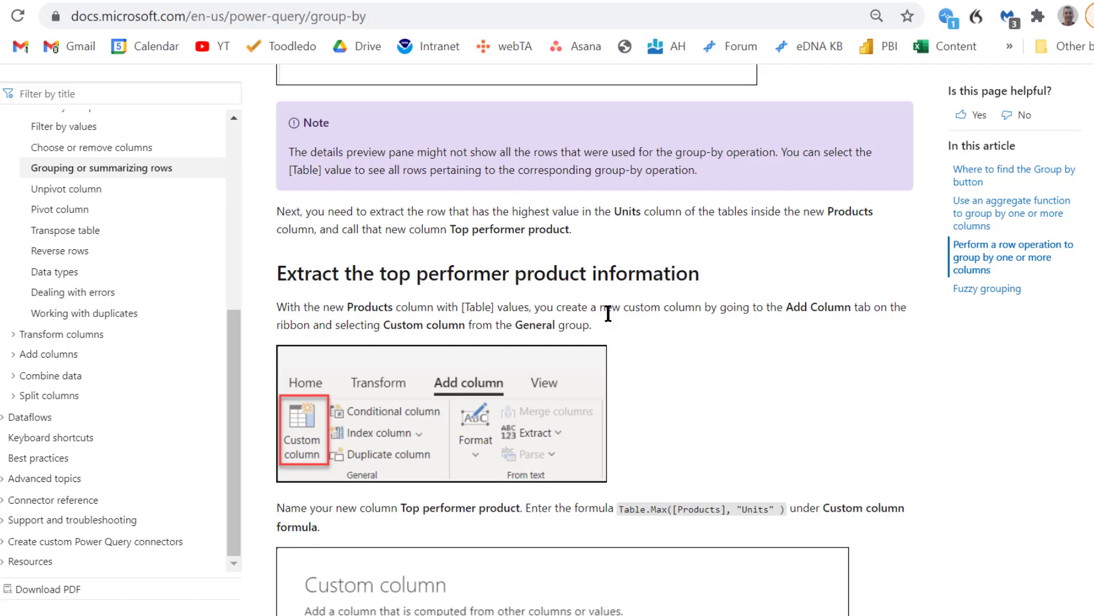
mouse_move(555, 598)
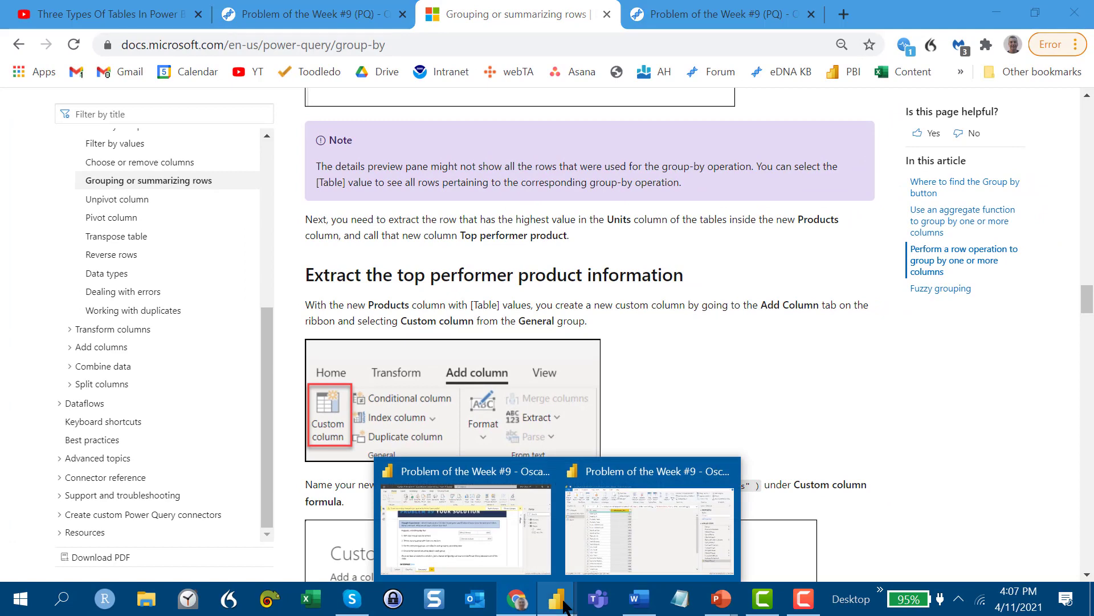
click(631, 542)
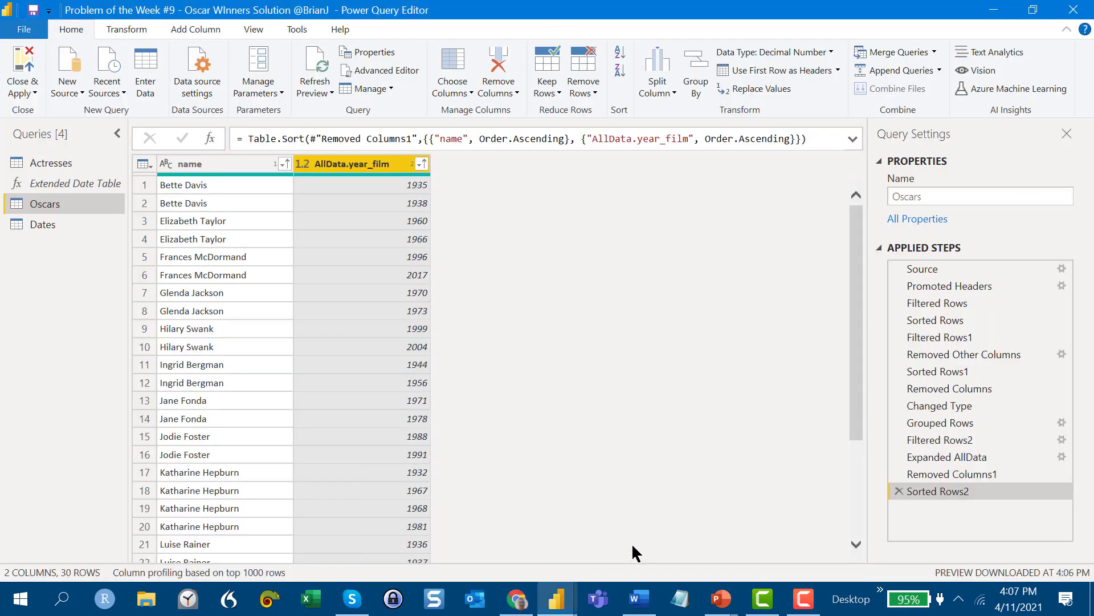
Switch to Power BI Desktop, launch the M Reference external tool and look through the function categories in the browser
click(547, 591)
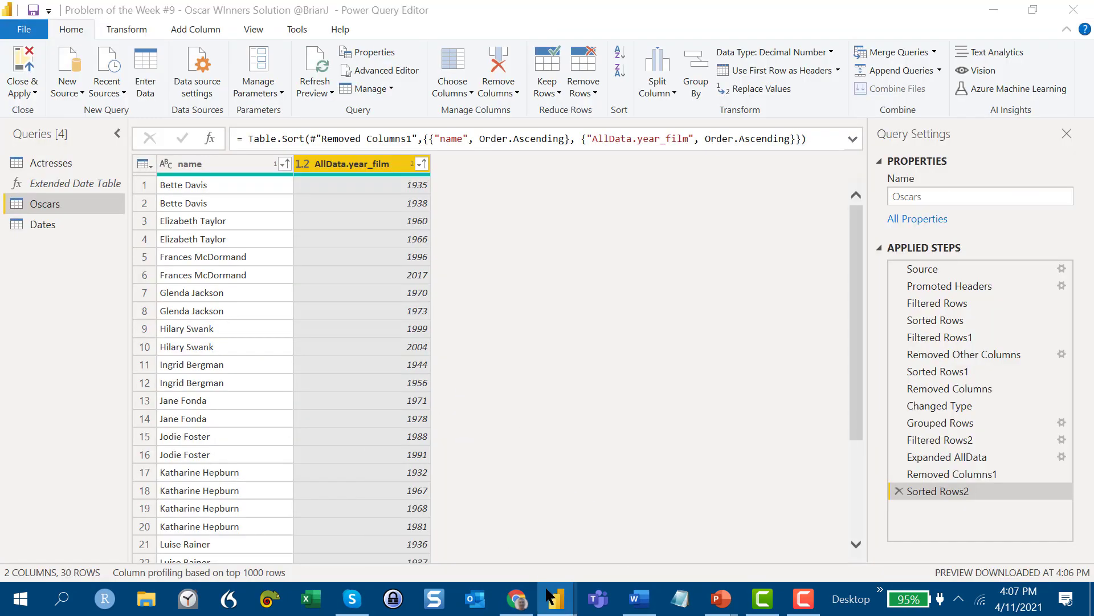
click(508, 548)
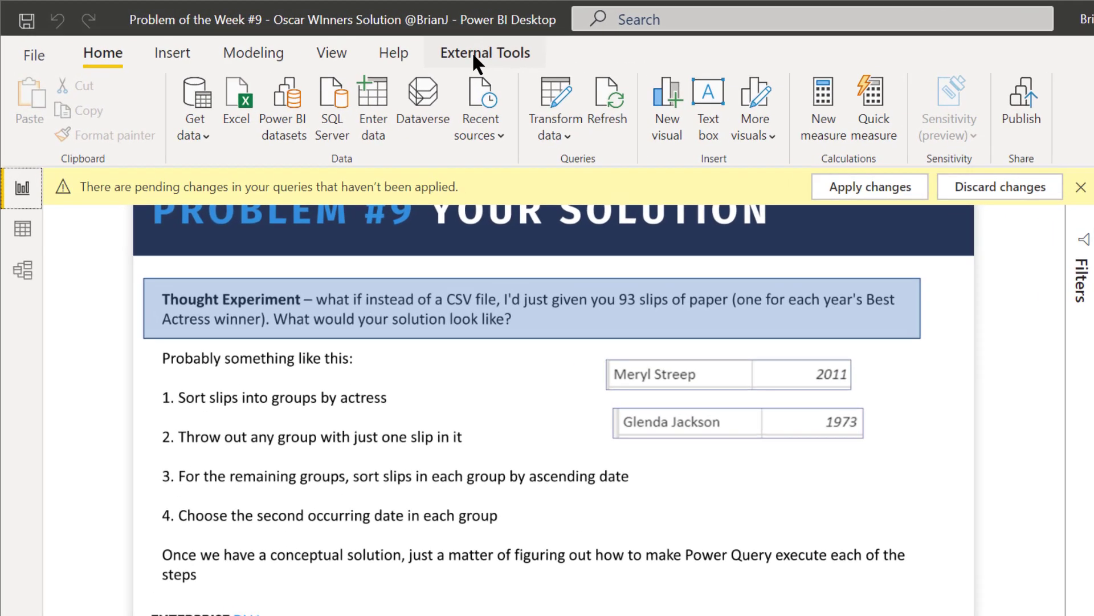
click(472, 51)
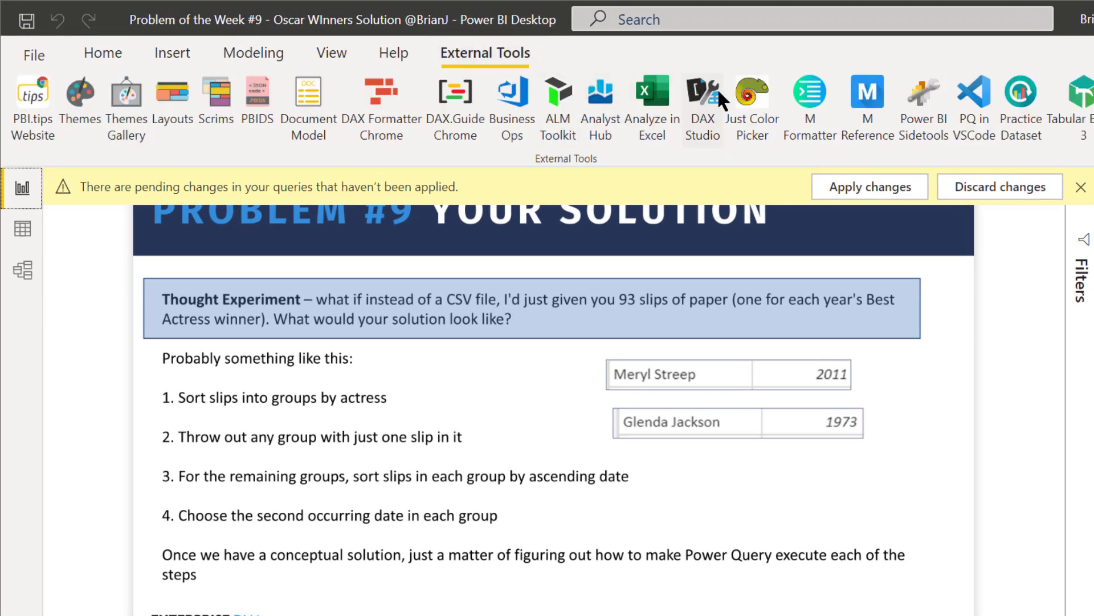
click(867, 102)
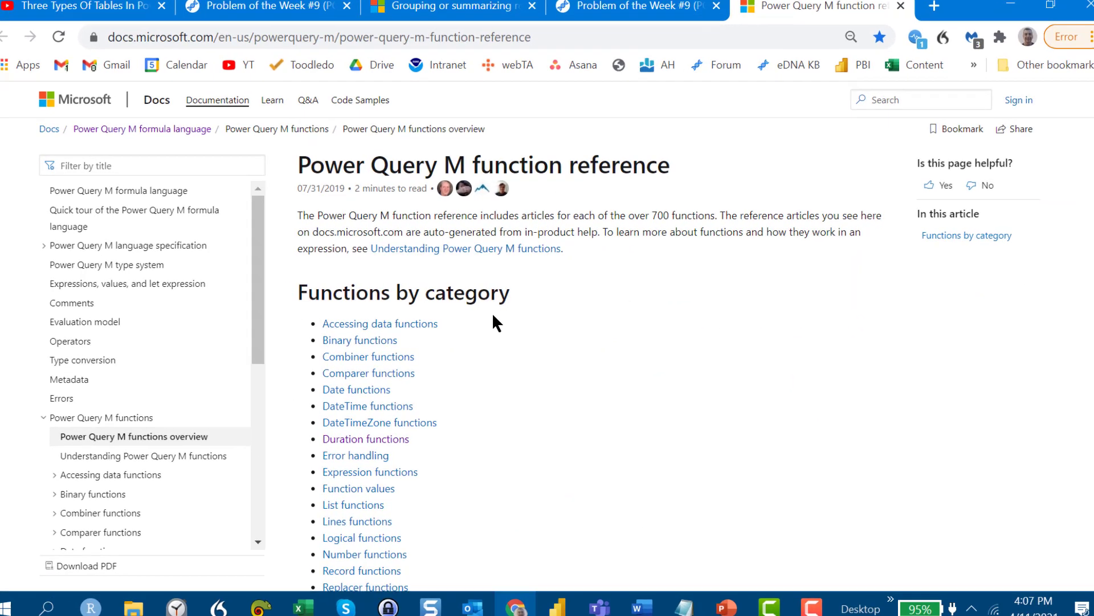
scroll(491, 319, down, 2)
scroll(492, 320, down, 2)
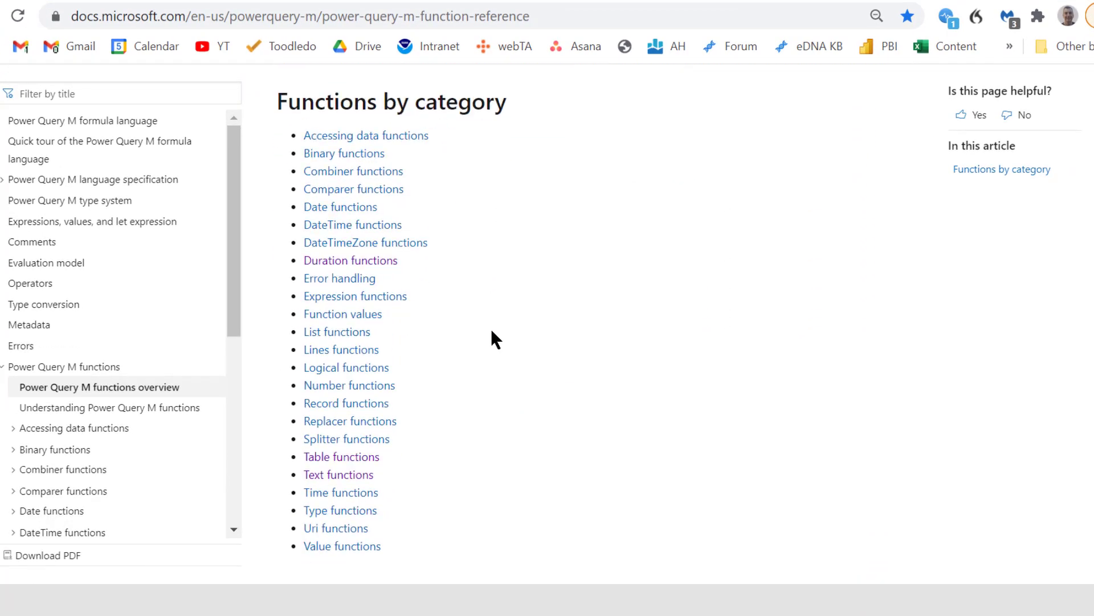
scroll(470, 433, up, 3)
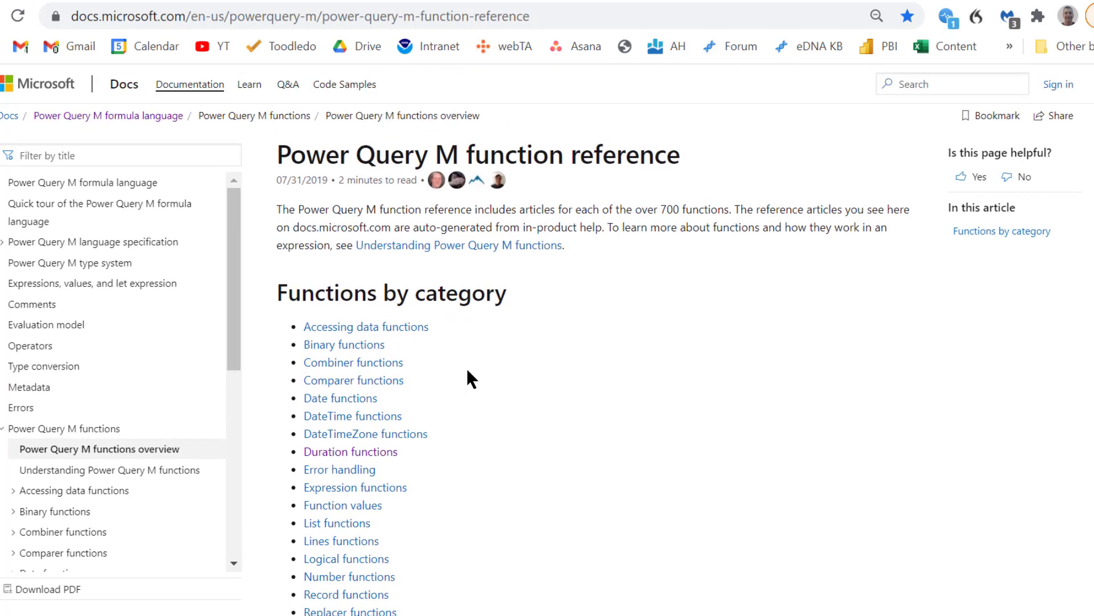
Search the M function reference titles for "rank" and for "index", and open the Table.AddIndexColumn article
click(74, 157)
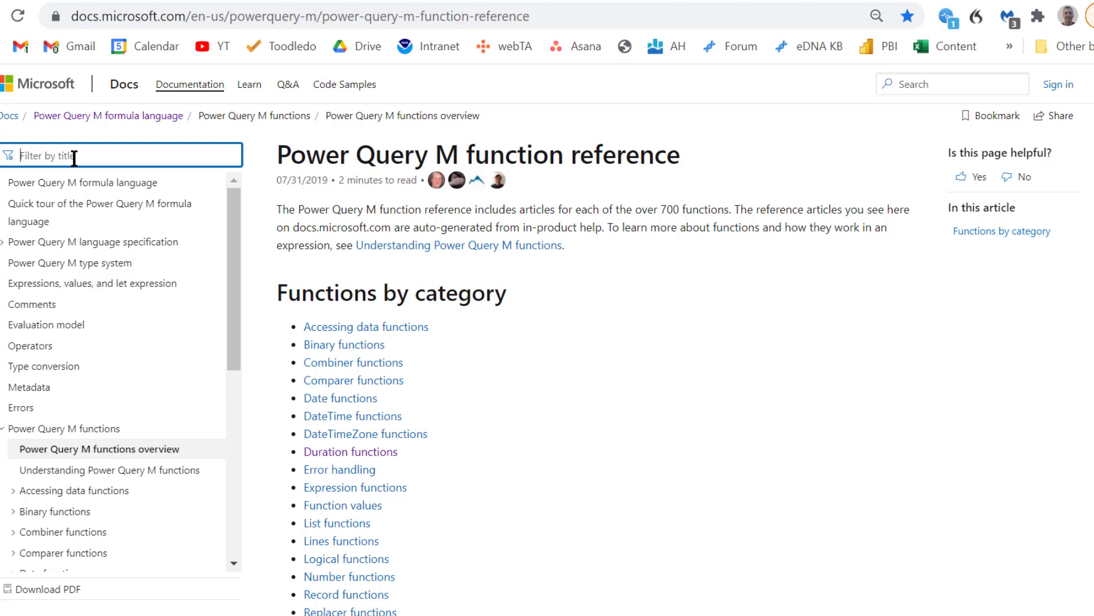
text(rank)
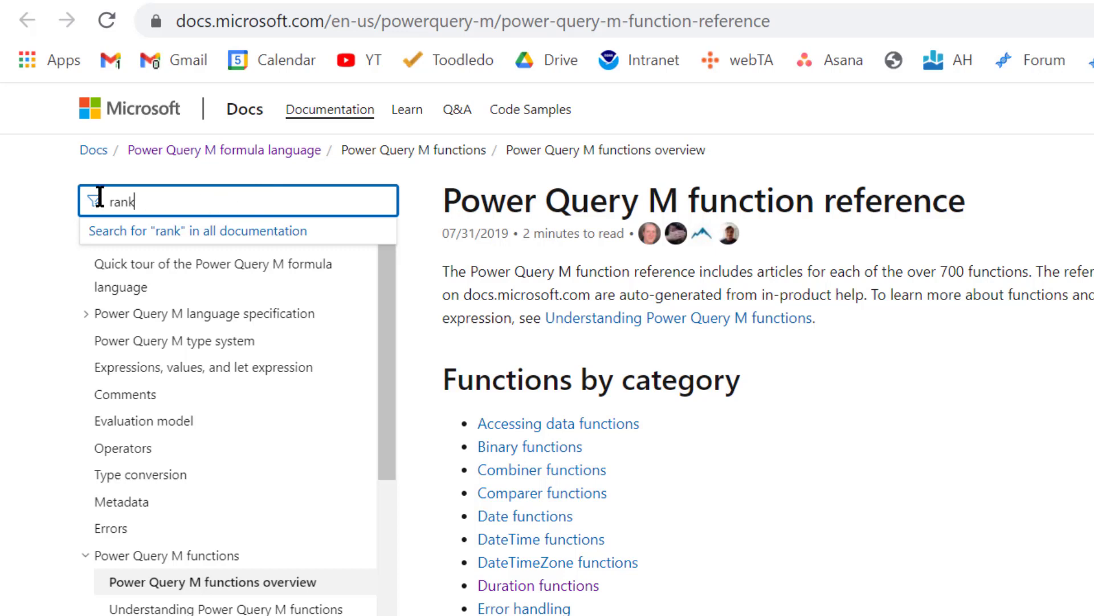
drag(137, 200, 59, 208)
text(index)
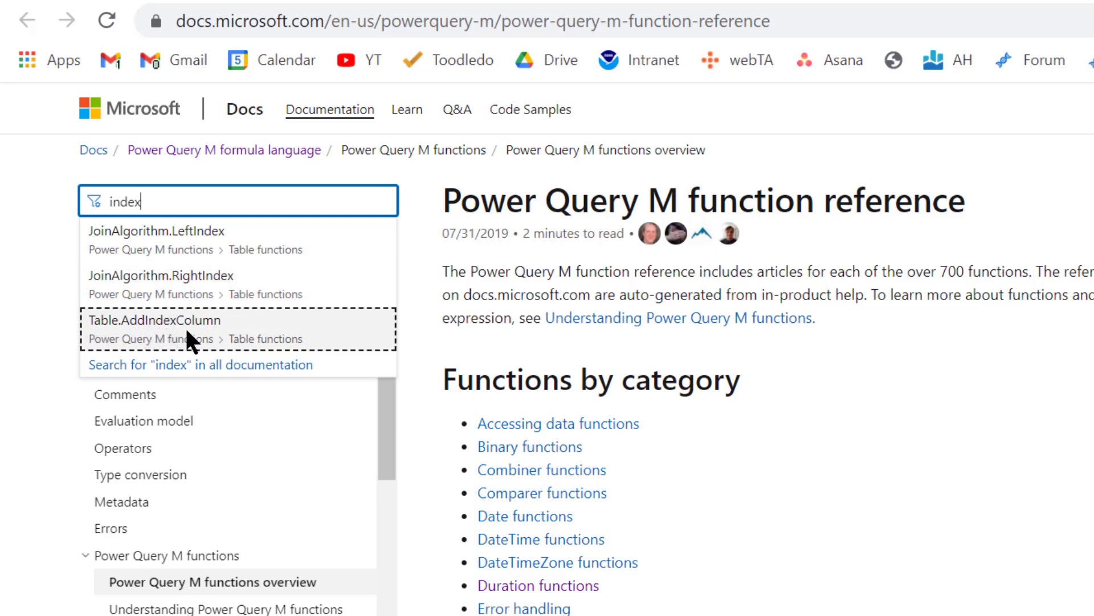
click(221, 328)
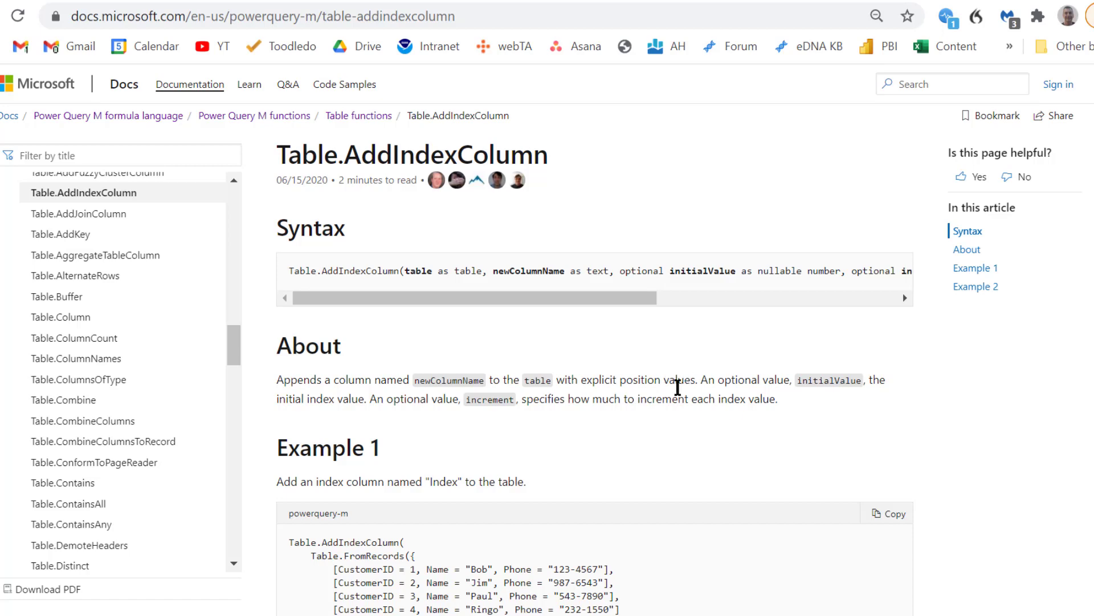
Examine the Table.AddIndexColumn description and both examples, including the column name, initial value and increment arguments
scroll(617, 419, down, 3)
scroll(616, 416, down, 5)
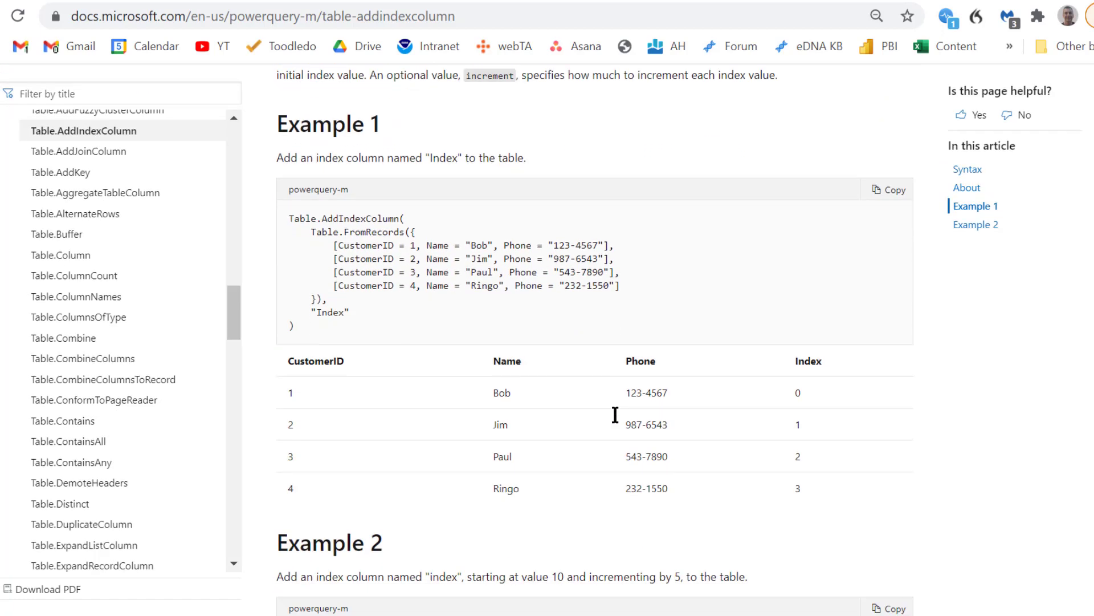
scroll(614, 411, down, 2)
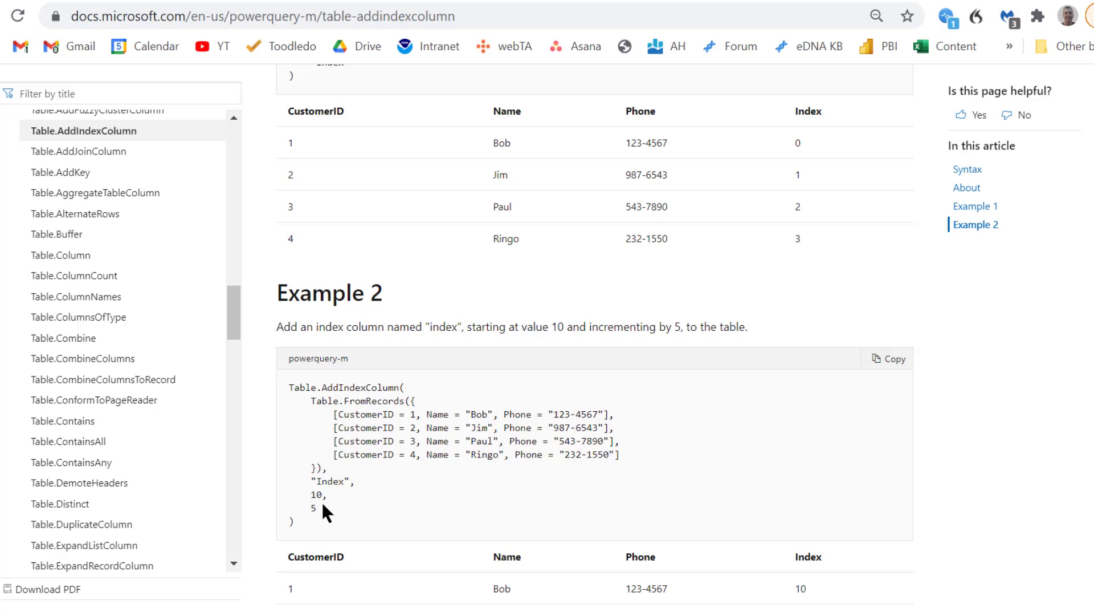
scroll(347, 431, up, 5)
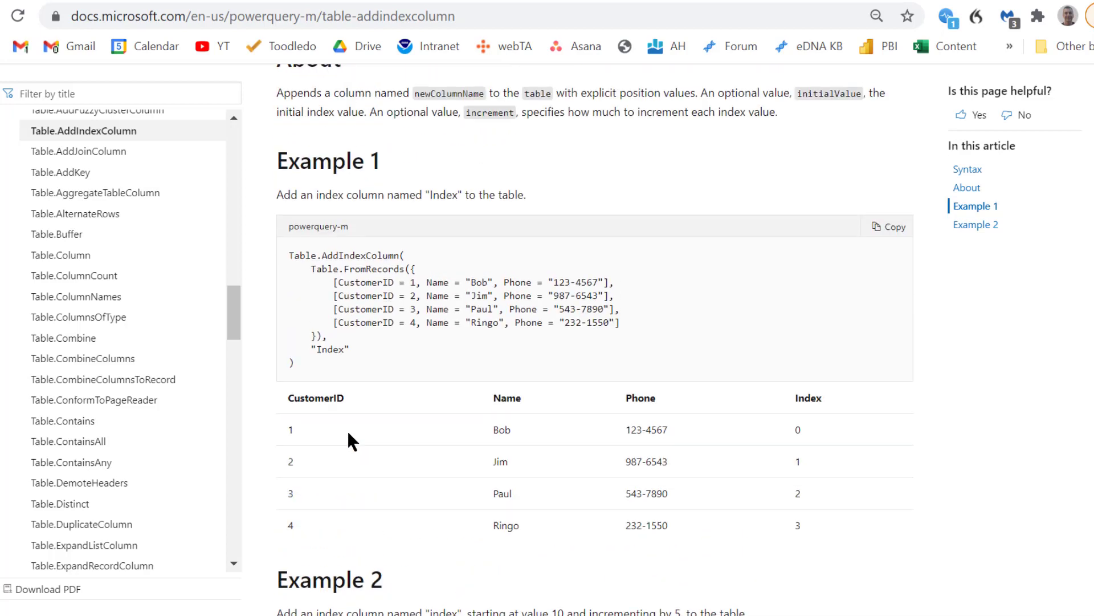
scroll(347, 430, up, 2)
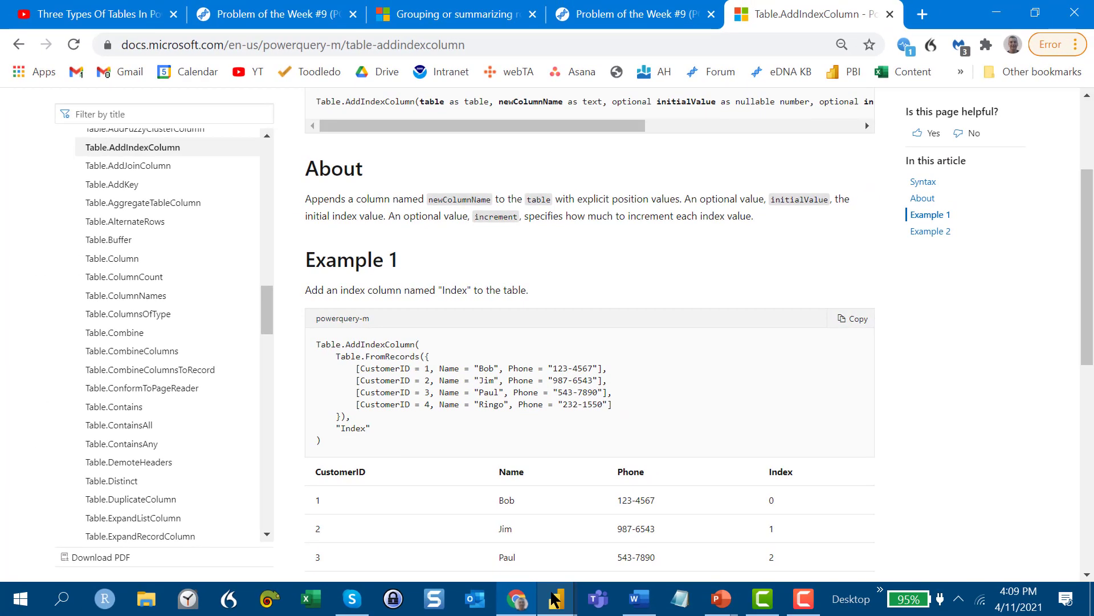
Switch back to the Power Query Editor and start an advanced Group By on the Oscars query, grouping by name
mouse_move(553, 598)
click(655, 532)
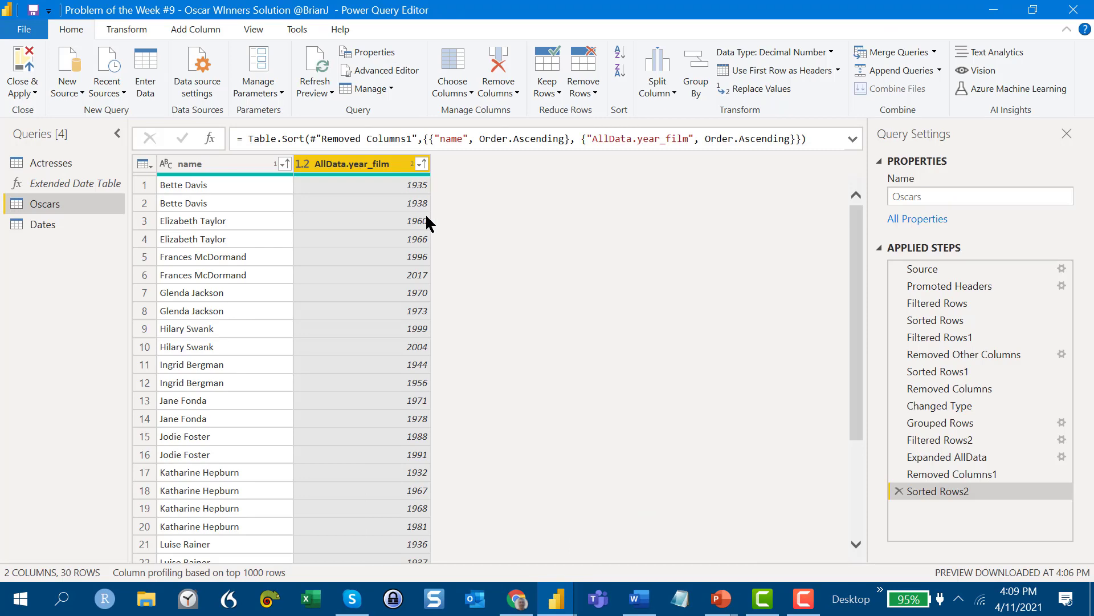
click(696, 83)
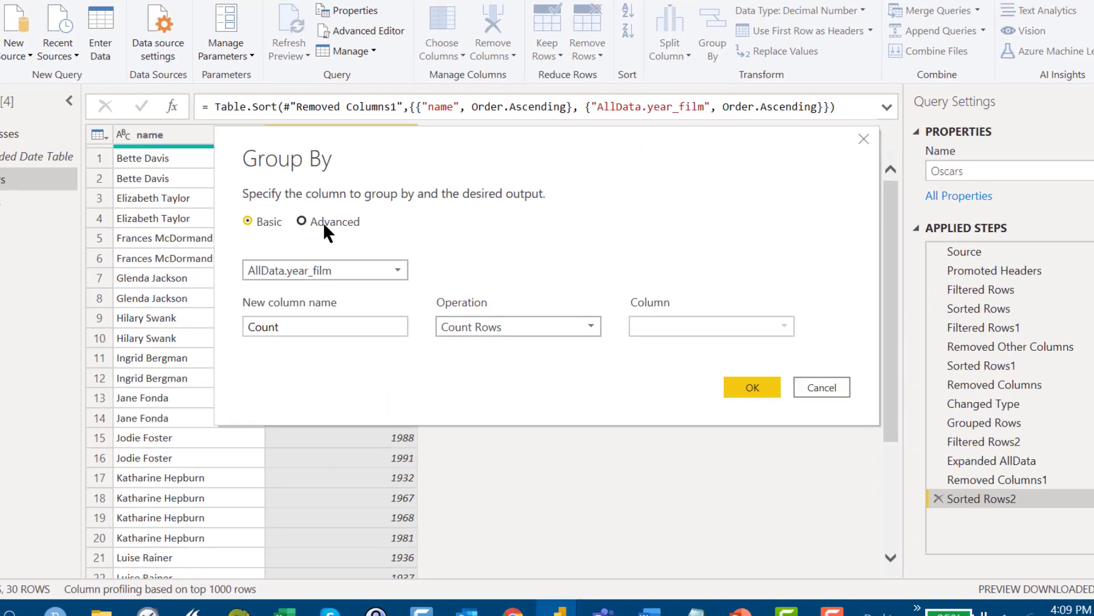
click(342, 241)
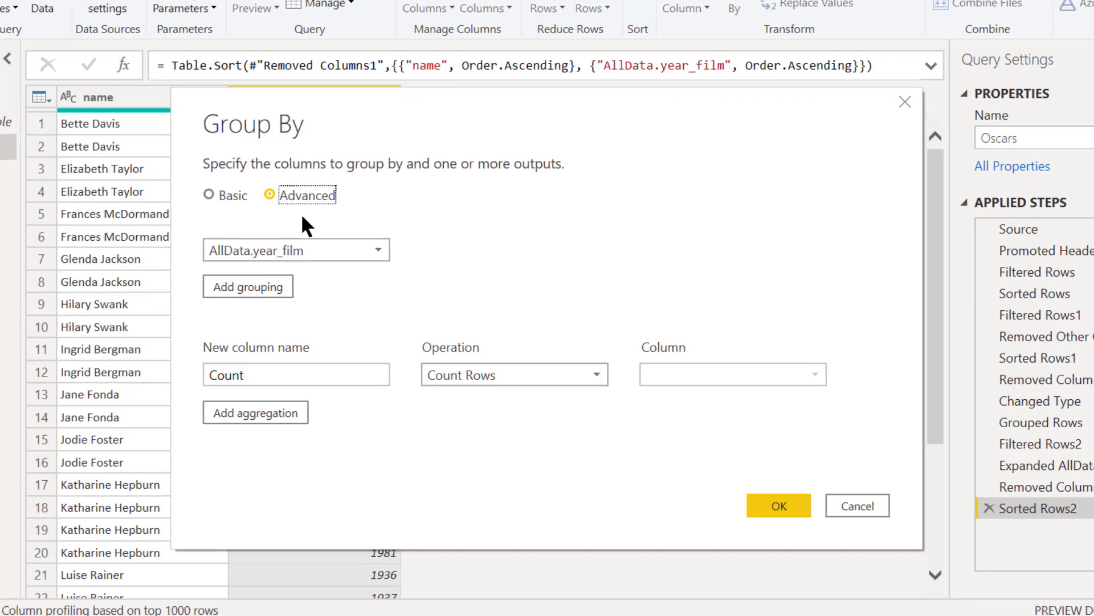
click(381, 246)
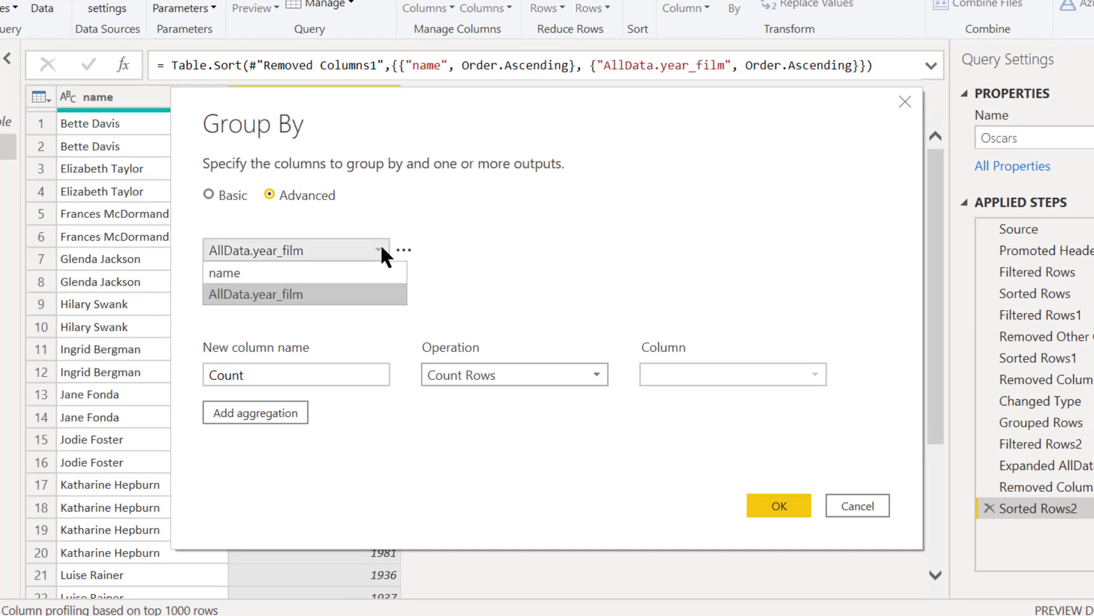
click(365, 272)
Name the aggregation column AllData, set its operation to All Rows and apply the grouping
click(321, 370)
double_click(319, 370)
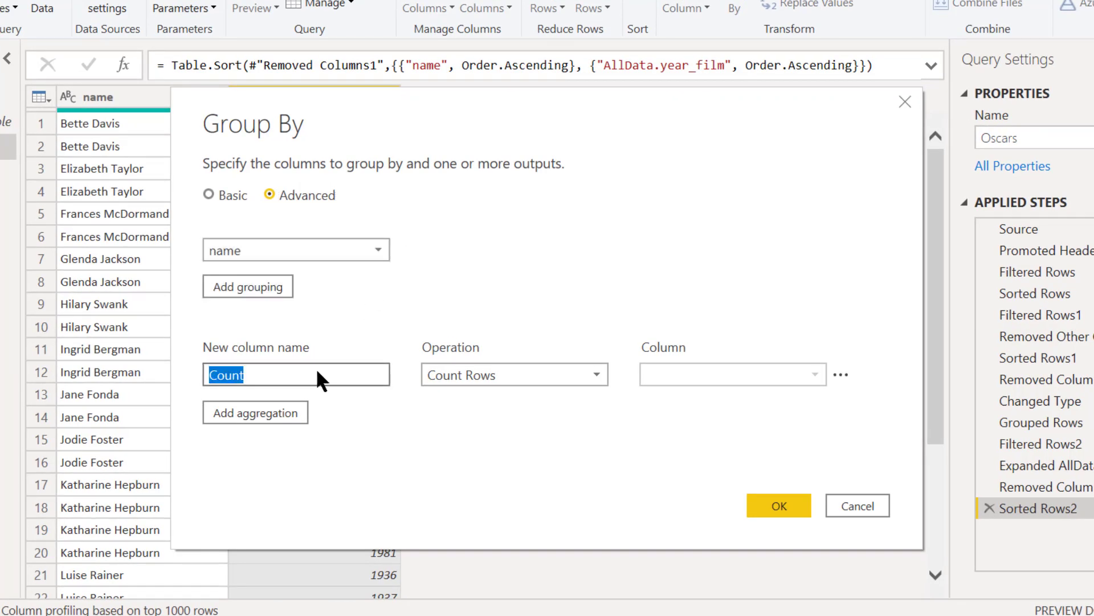
text(AllData)
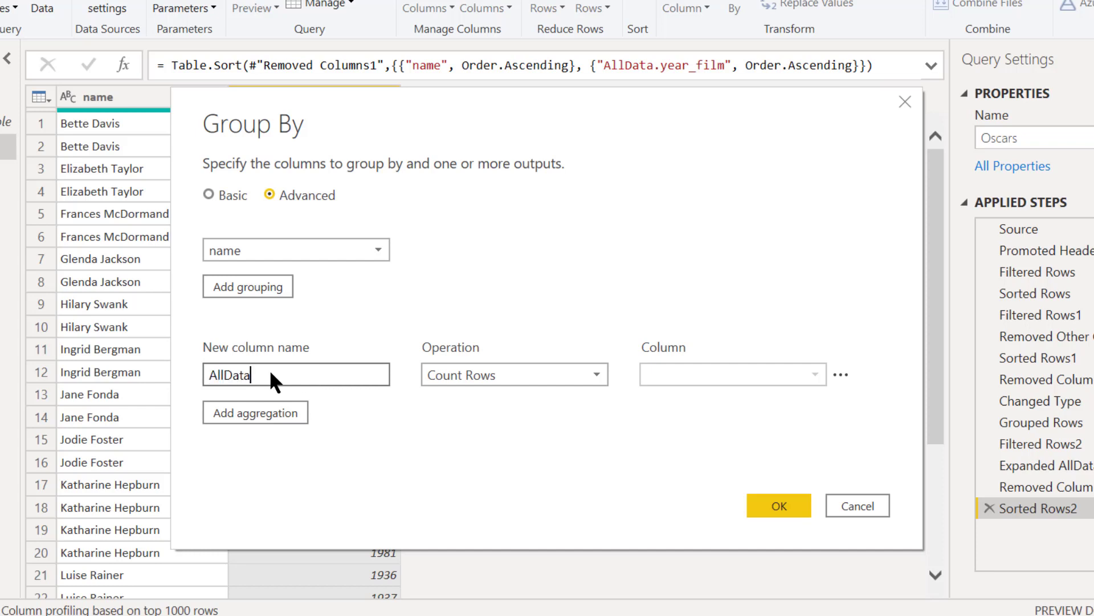
key(Tab)
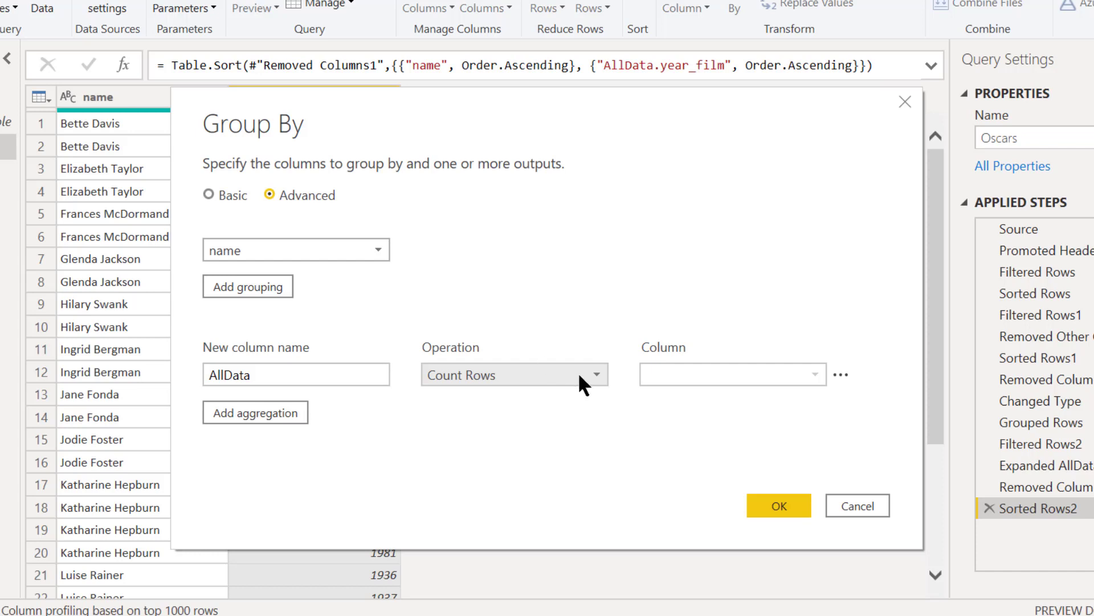
click(594, 371)
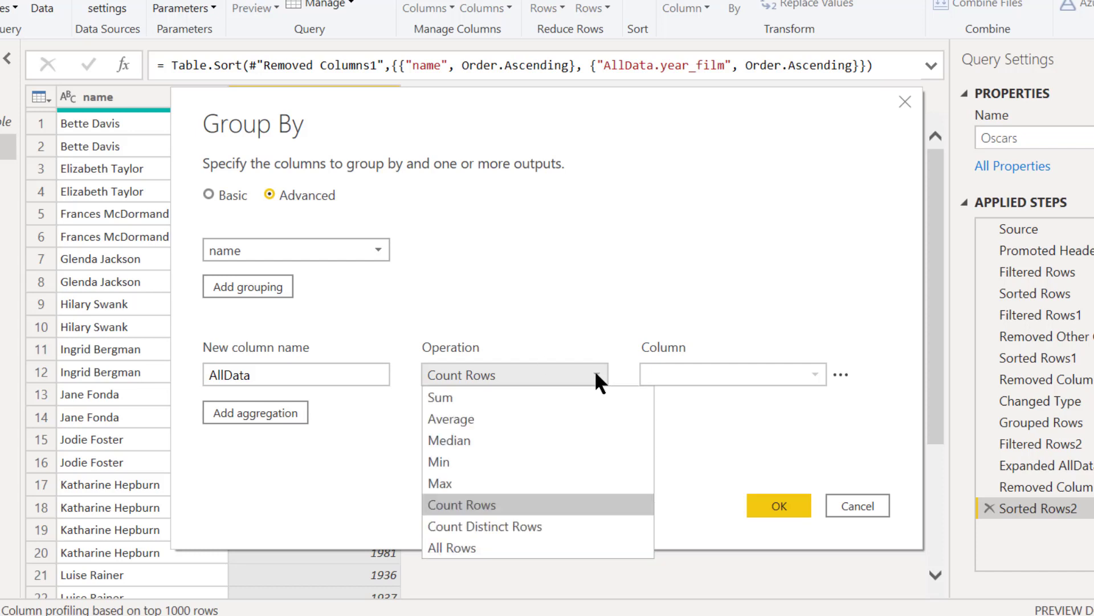
click(545, 549)
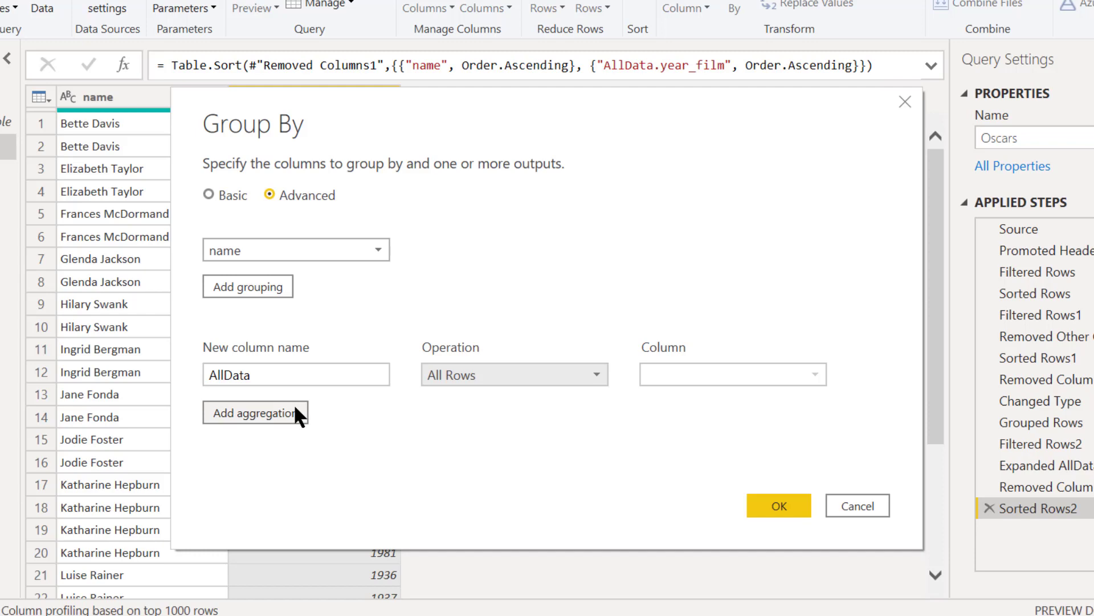
click(786, 492)
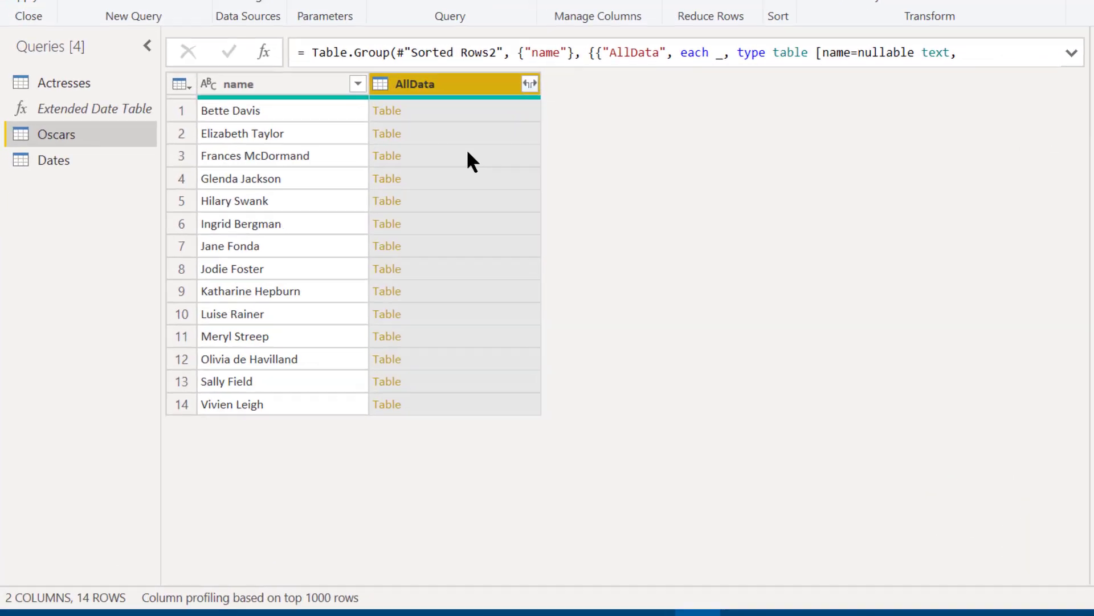
Preview the nested table in the third row and begin a custom column whose formula calls Table.AddIndexColumn
click(376, 217)
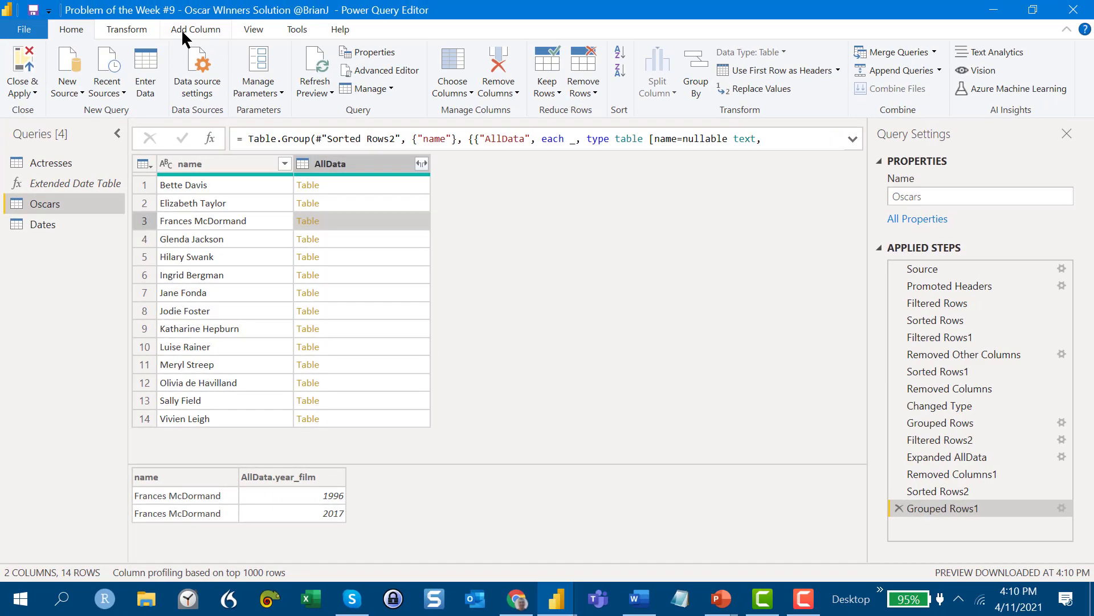
click(183, 29)
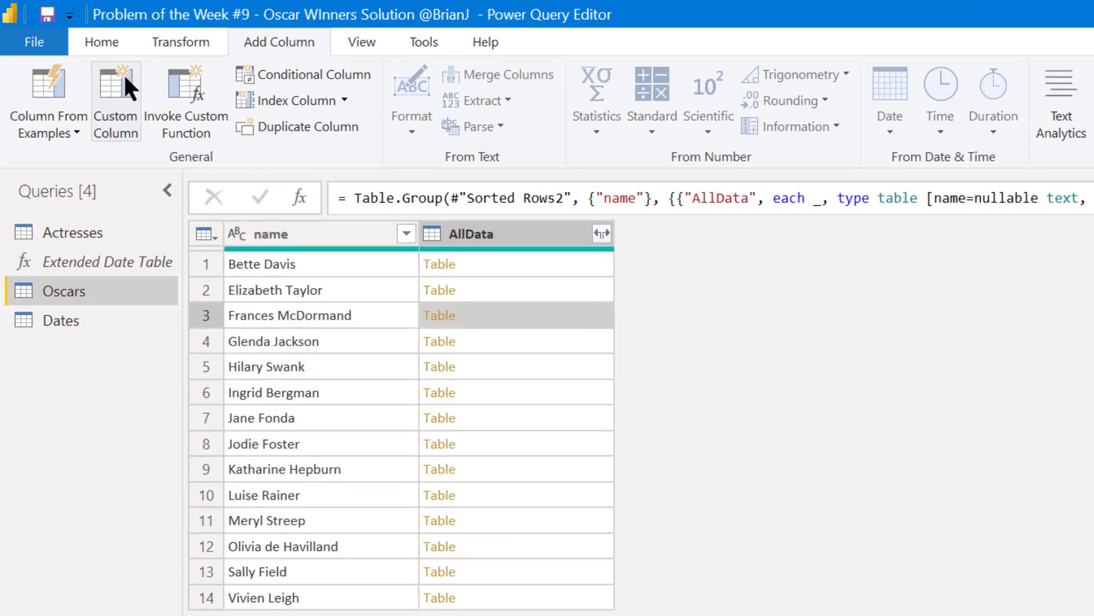
click(124, 73)
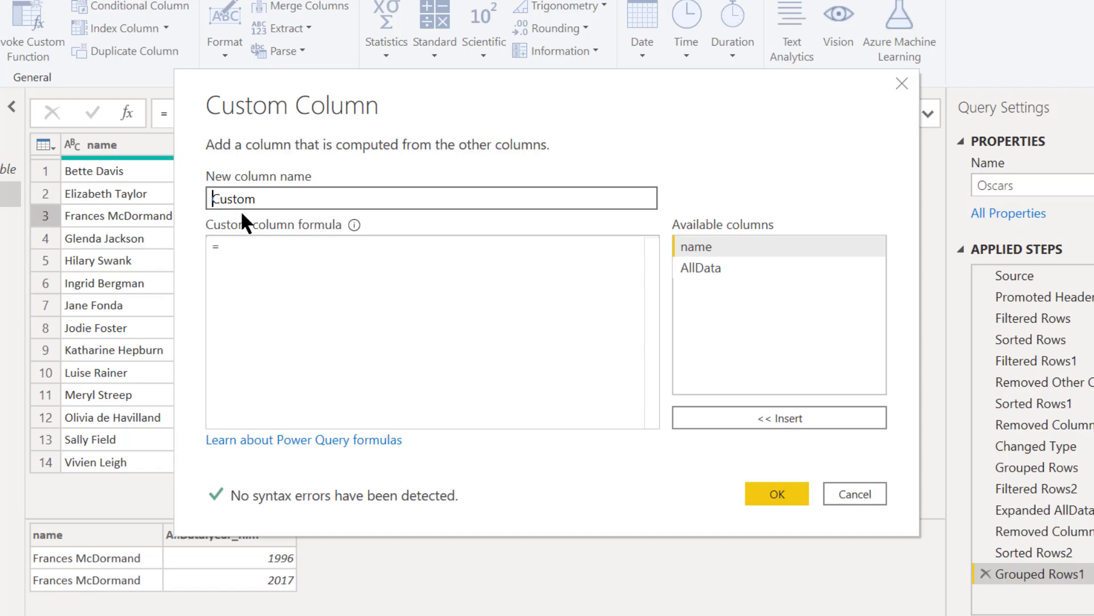
click(261, 245)
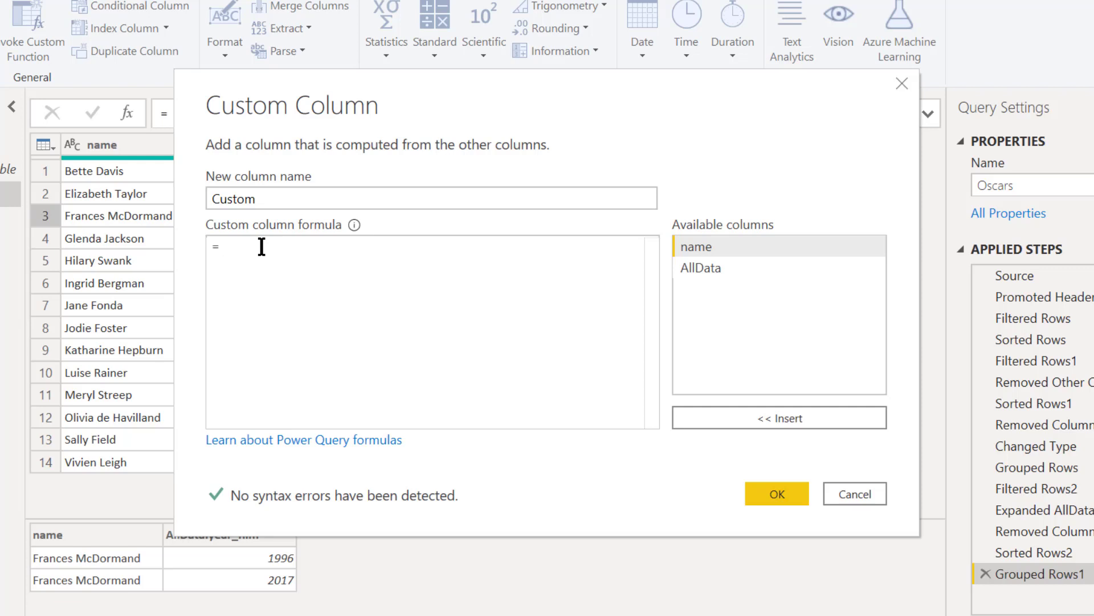
text(T)
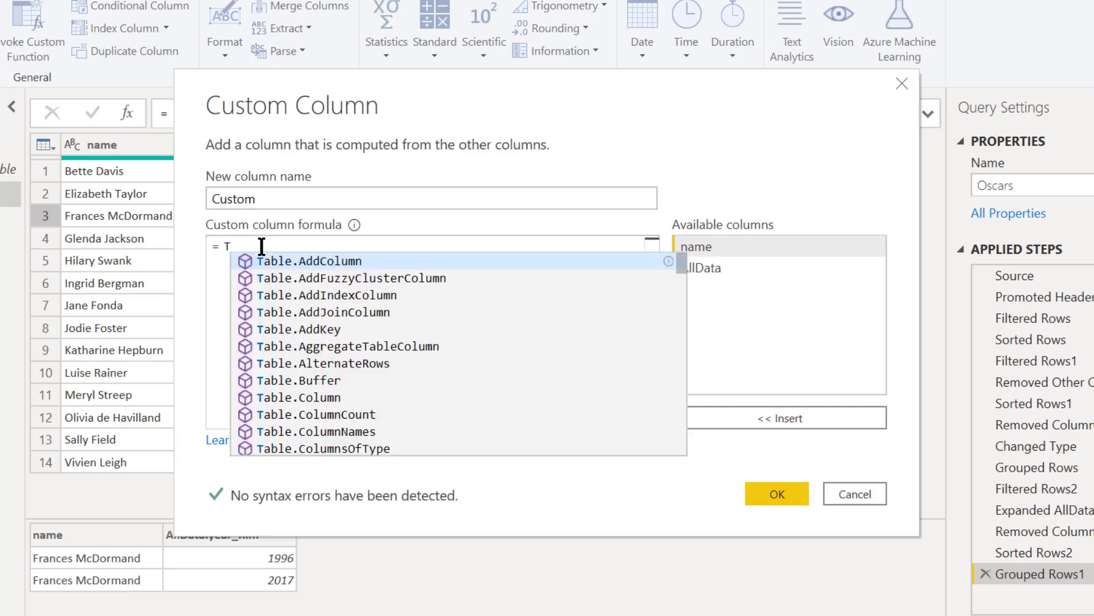
text(able)
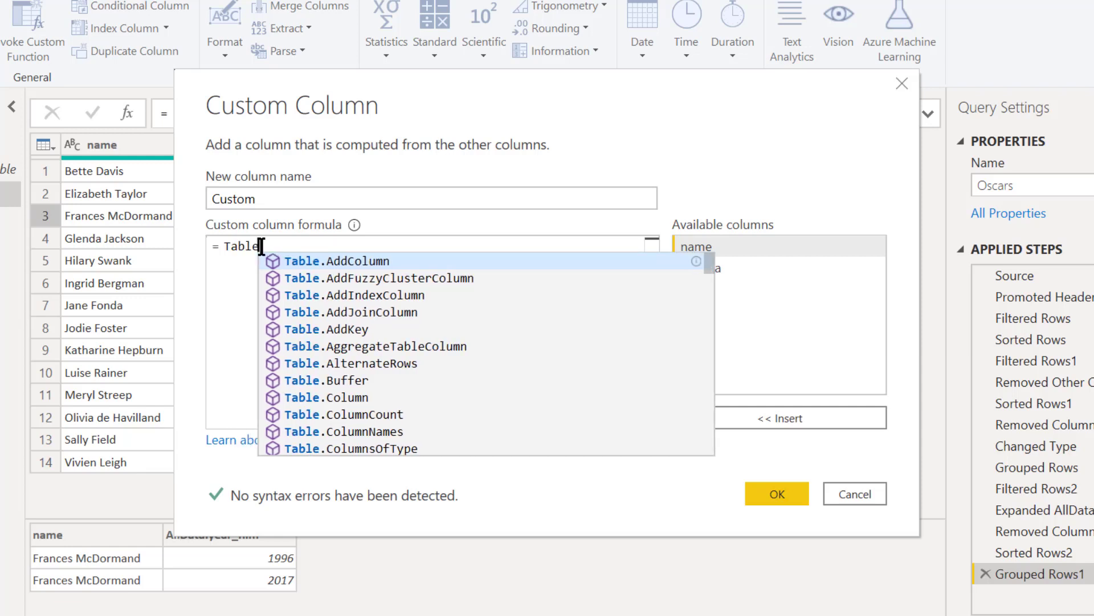
key(Down)
key(Down)
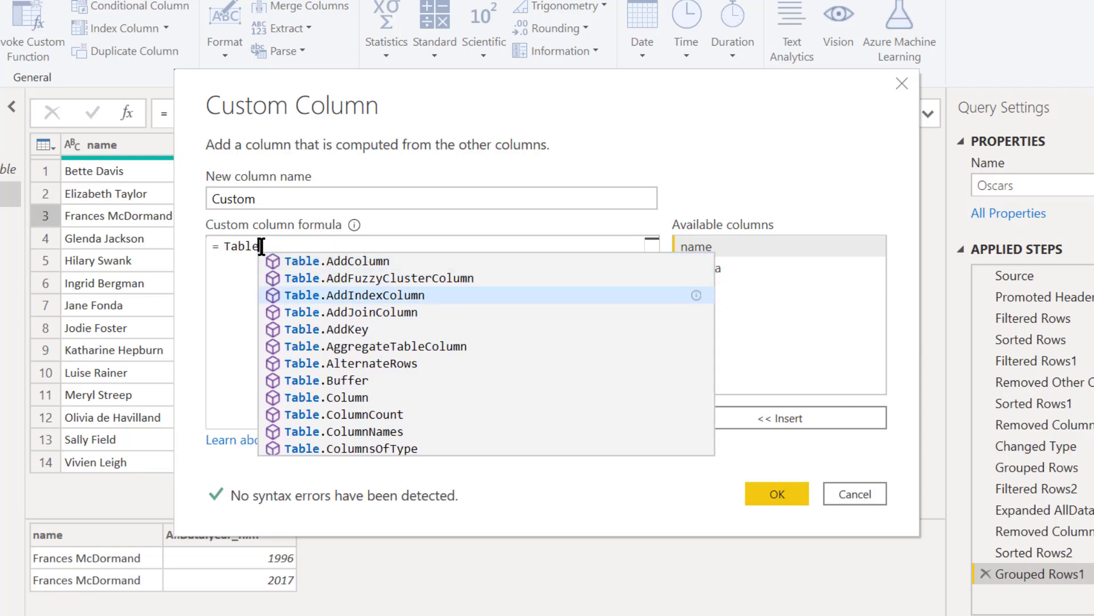
key(Tab)
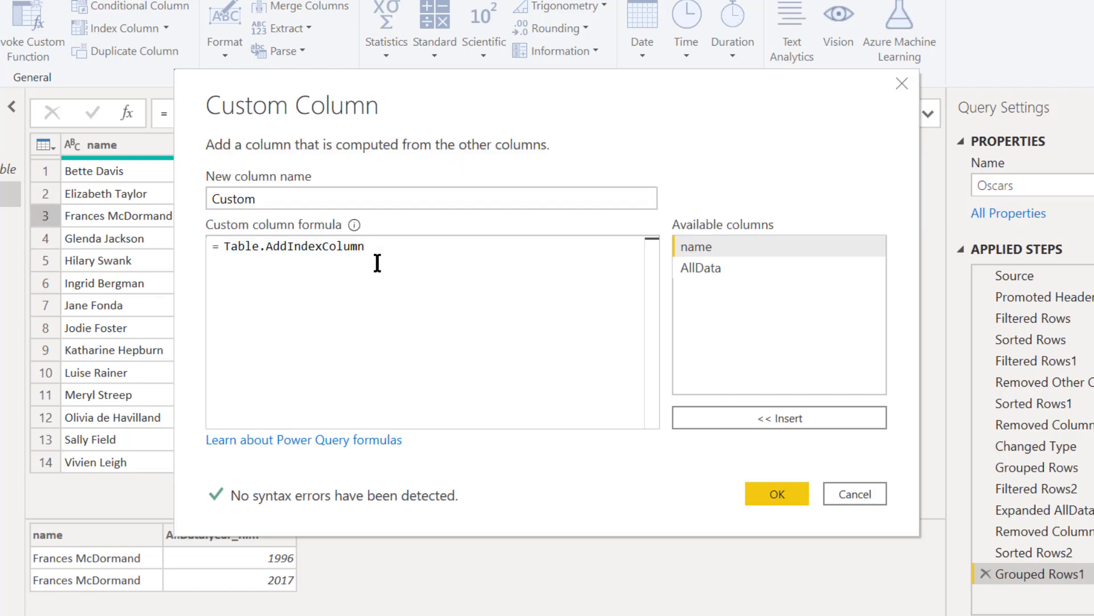
Review the function's argument variants, complete the formula as Table.AddIndexColumn( [AllData], "Index", 1, 1 ) and create the custom column
text(()
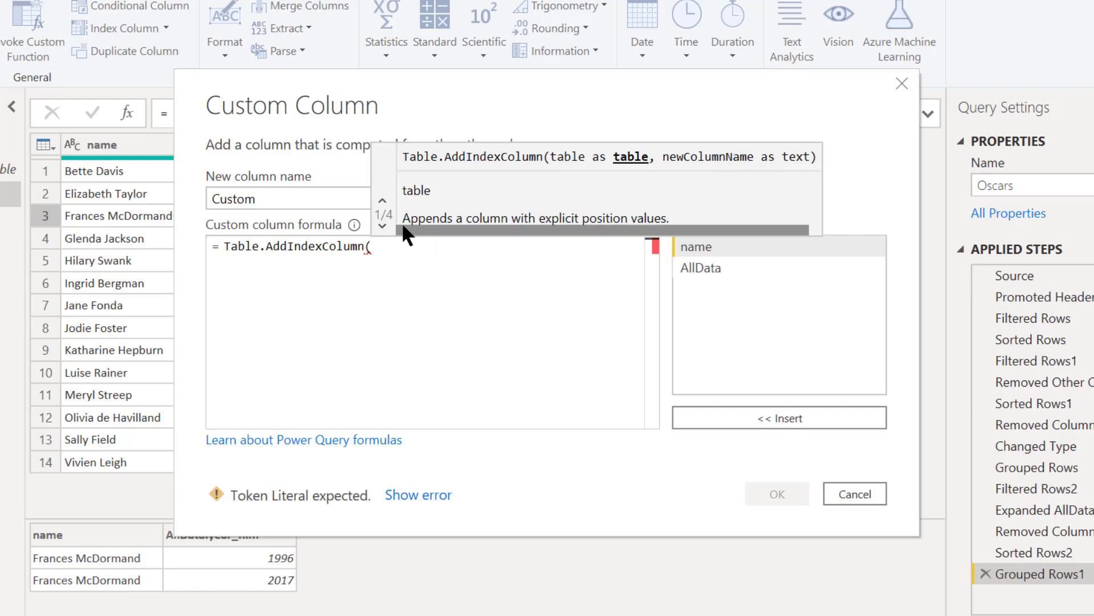
click(382, 226)
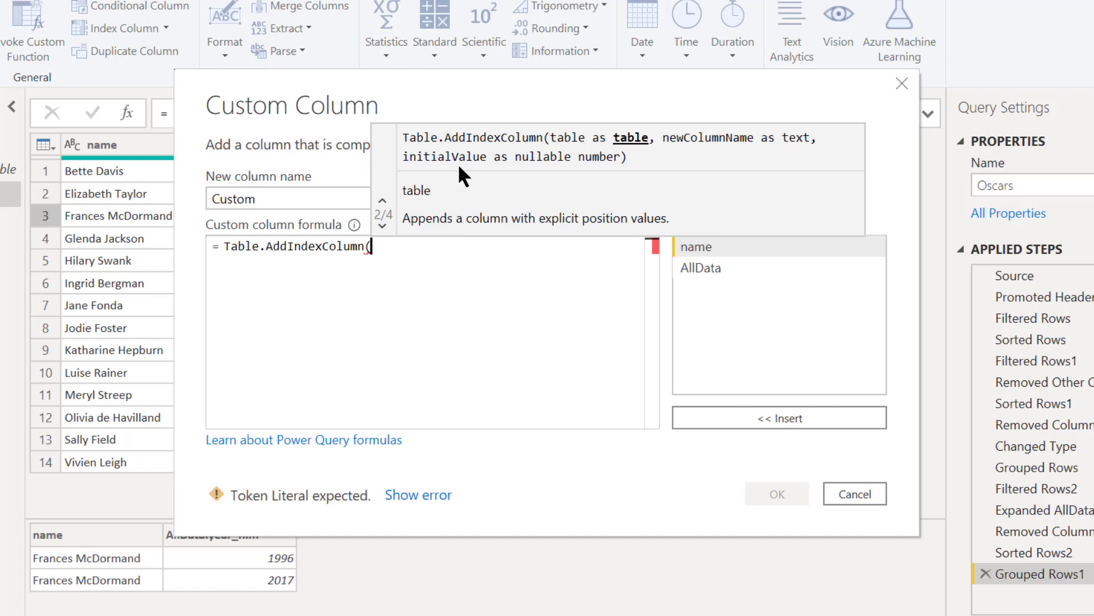
click(383, 225)
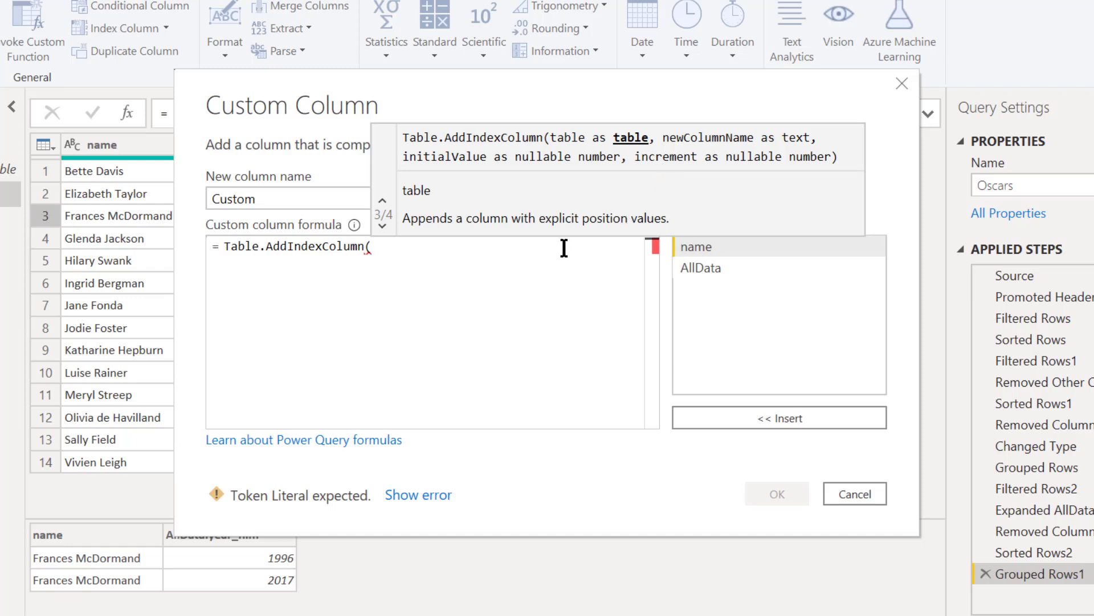
text([)
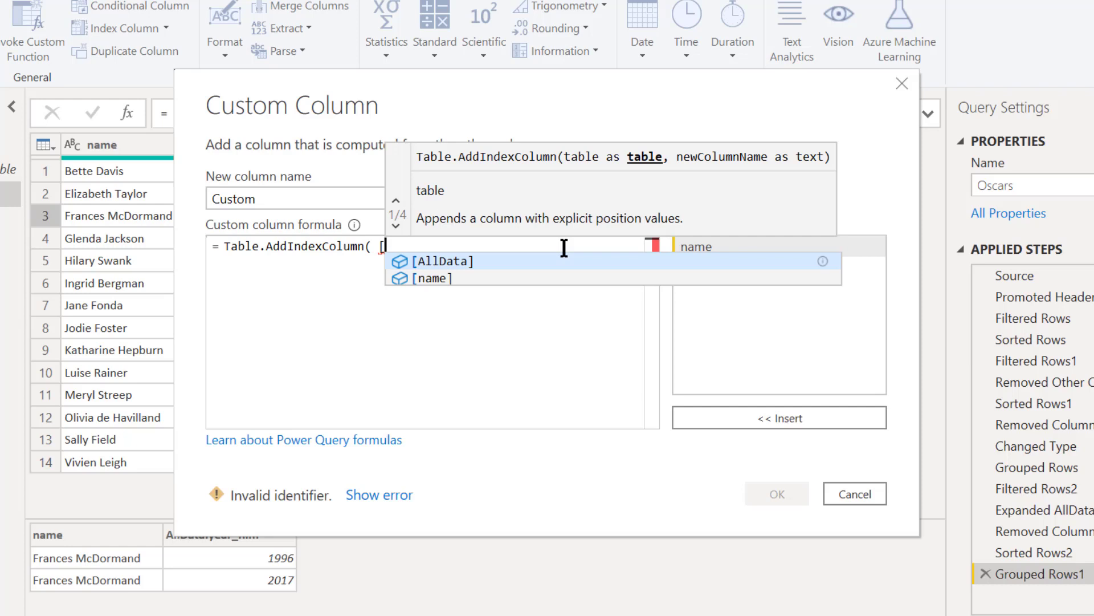
click(544, 260)
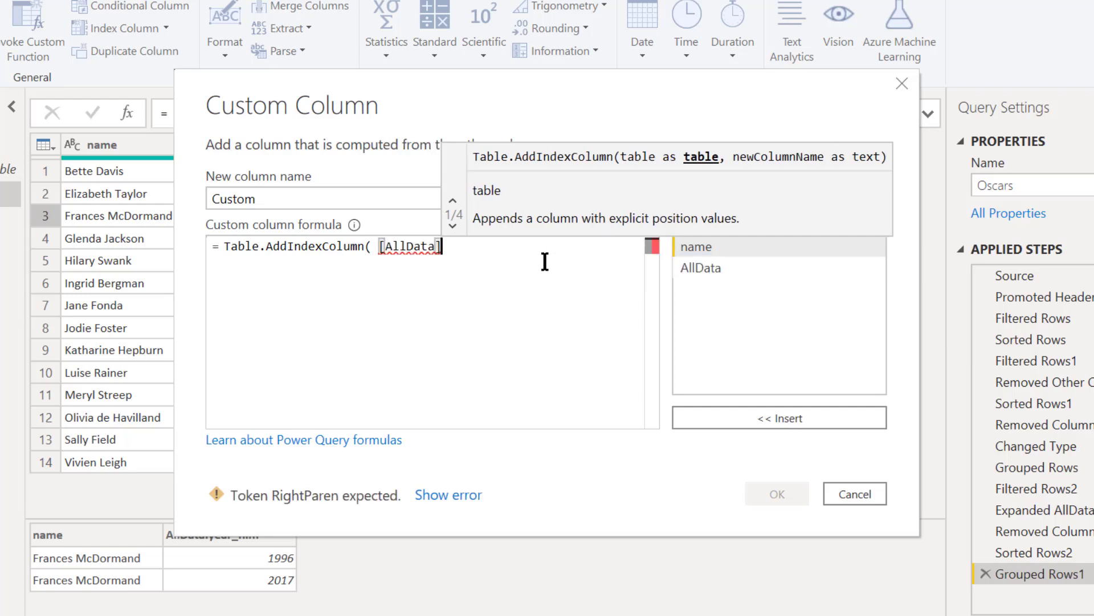
text(,)
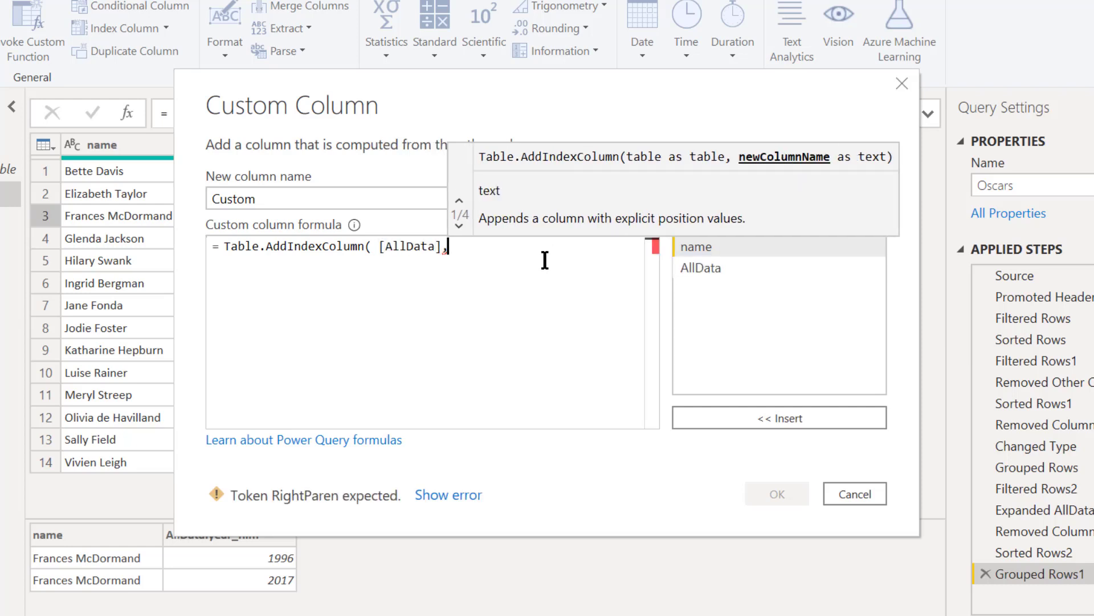
text( "Inde)
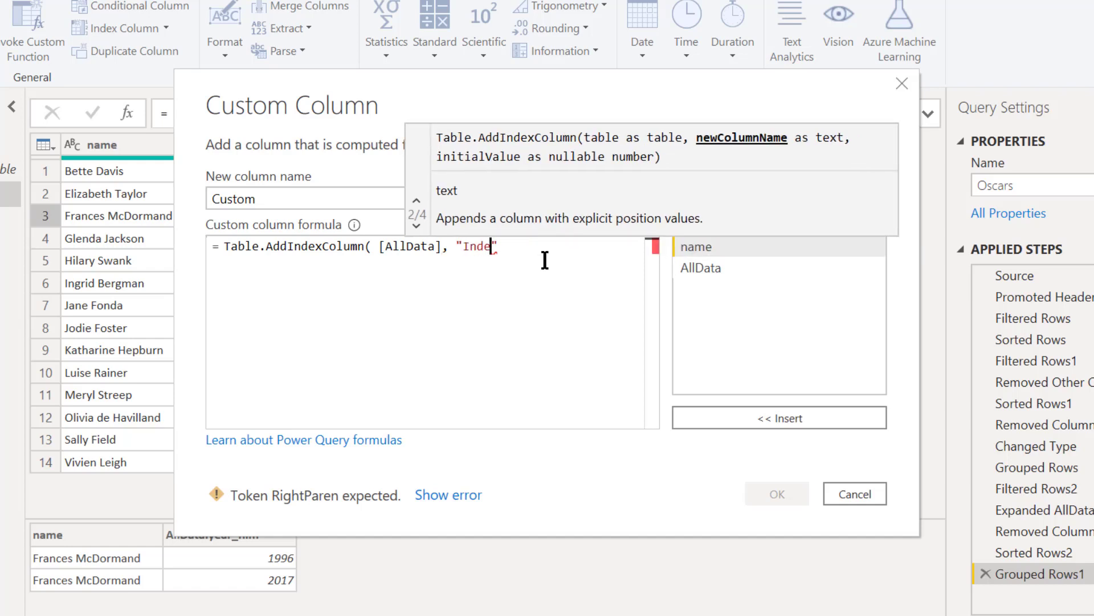
text(x", 1)
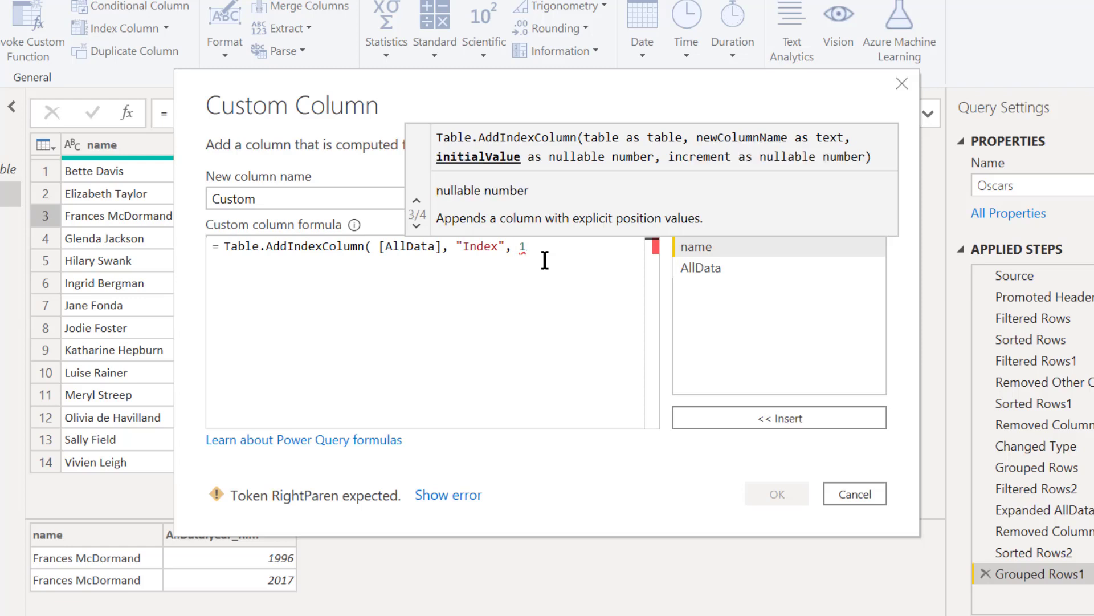
text(, 1 )
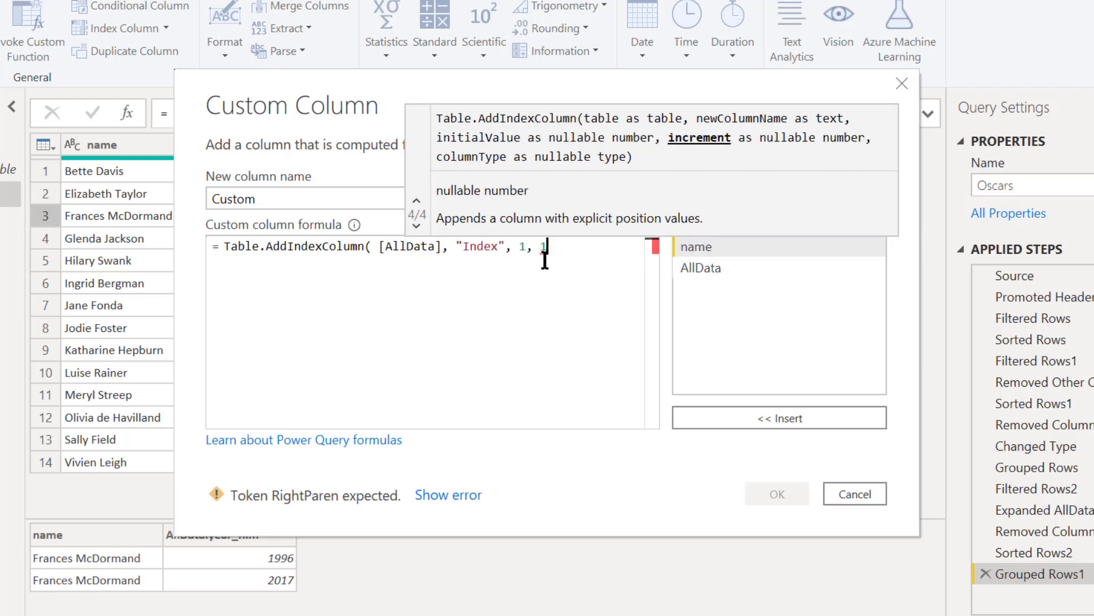
text())
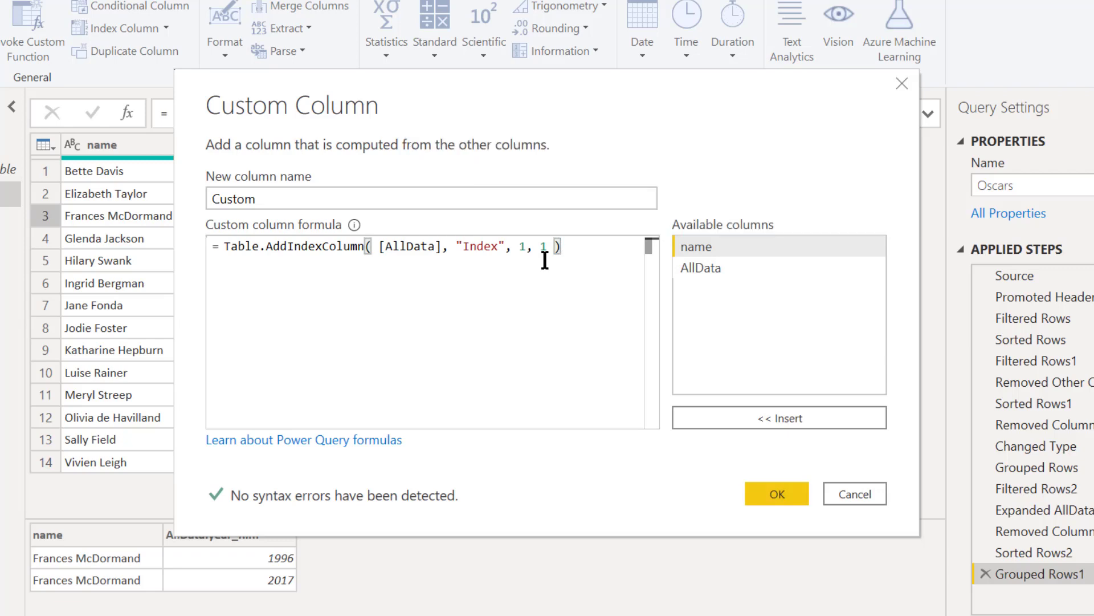
click(795, 492)
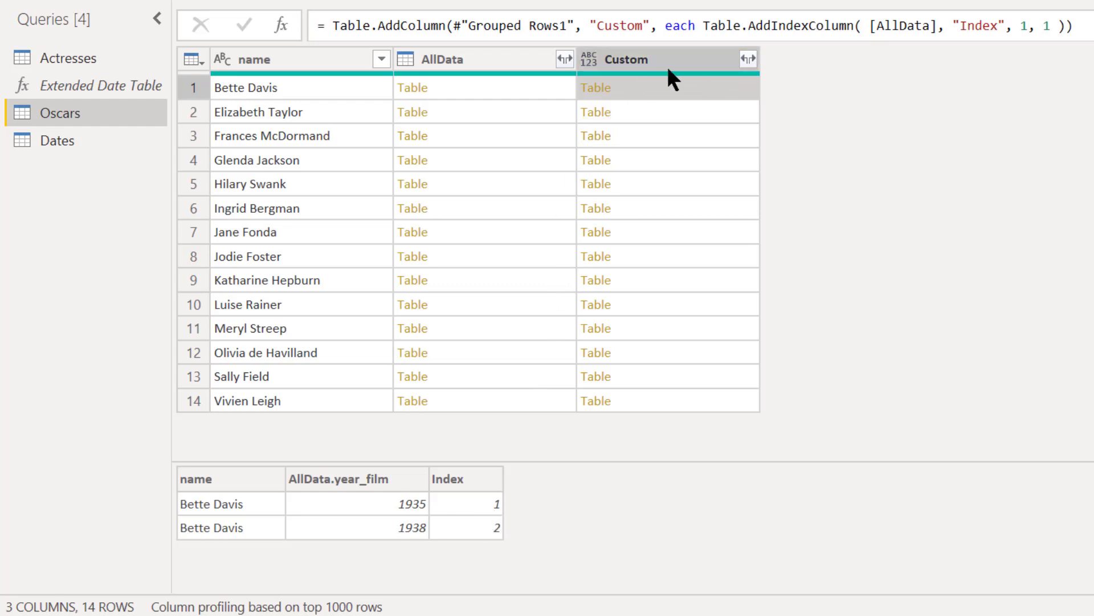
Remove the AllData column from the Oscars query
click(502, 57)
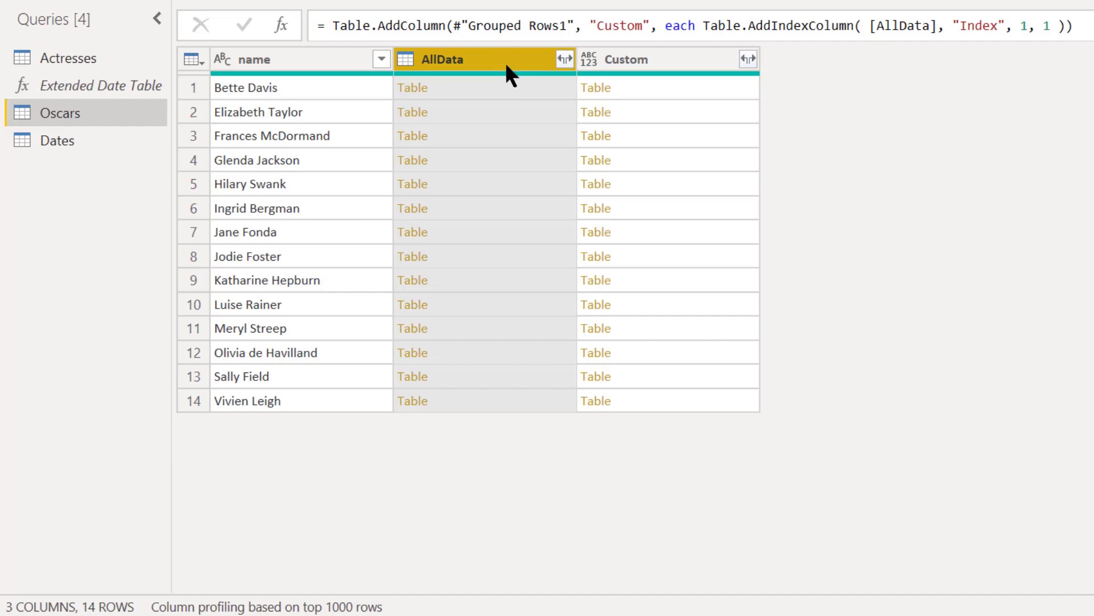
right_click(506, 64)
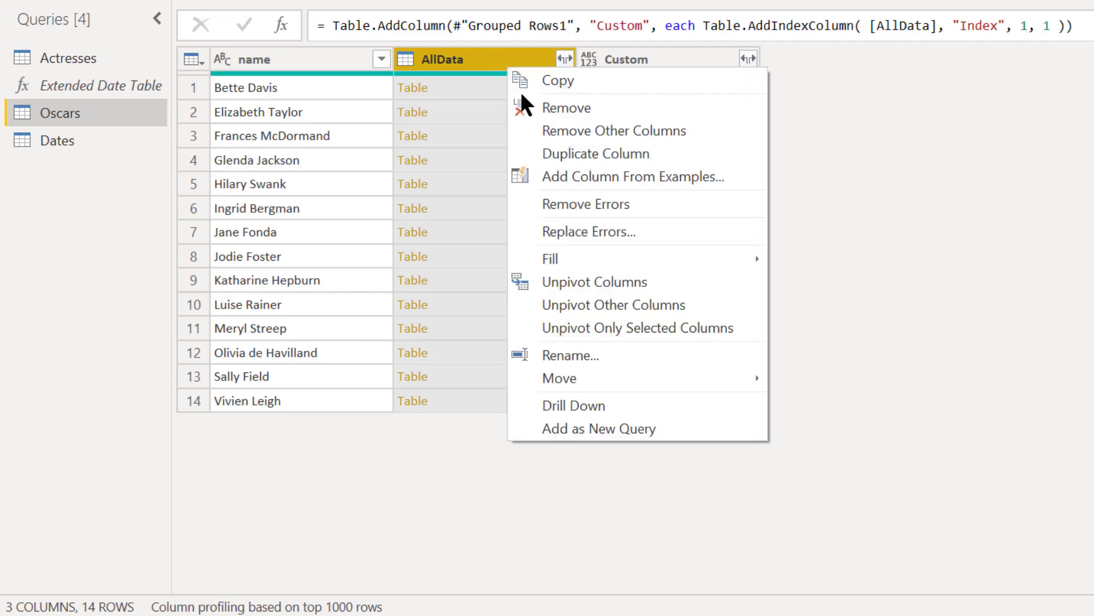
click(531, 108)
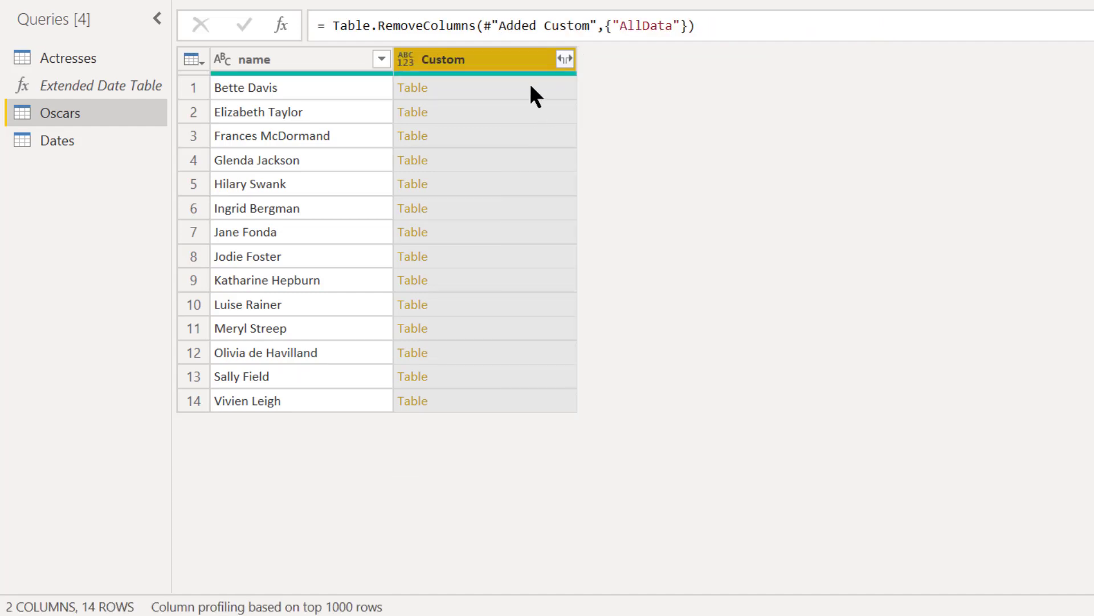
Expand the Custom column to AllData.year_film and Index, excluding name and keeping the original column name as prefix
click(565, 59)
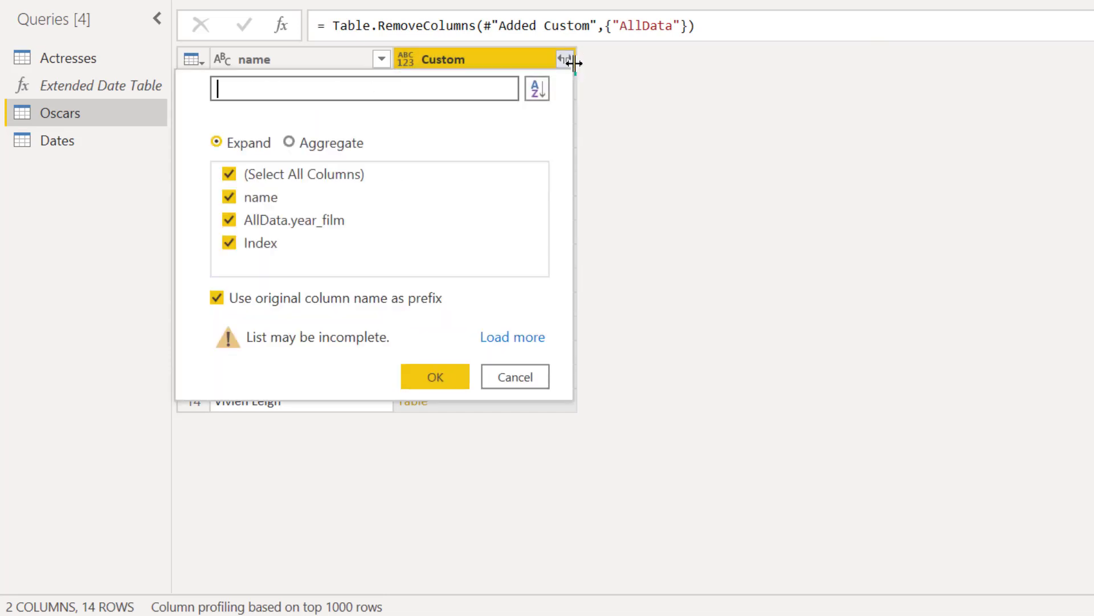
click(263, 197)
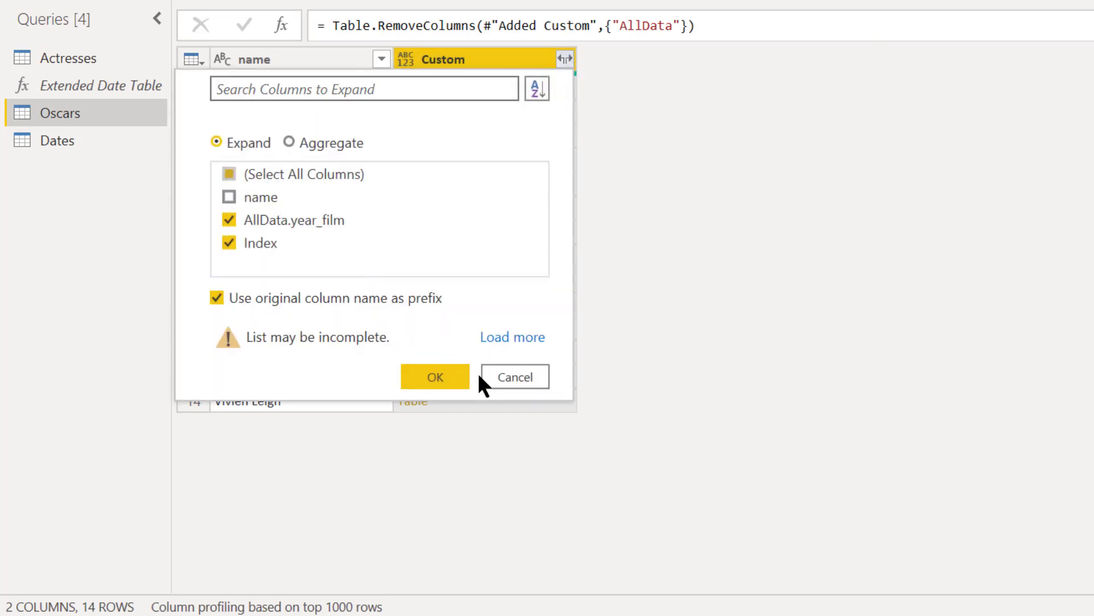
click(461, 377)
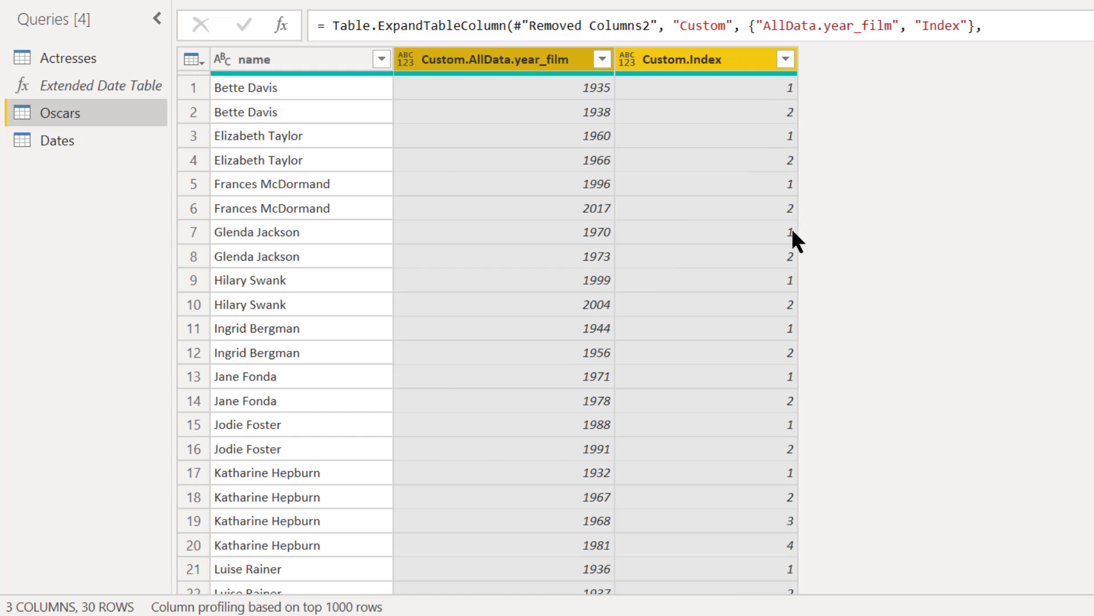
Filter the Custom.Index column to keep only rows with the value 2
click(786, 59)
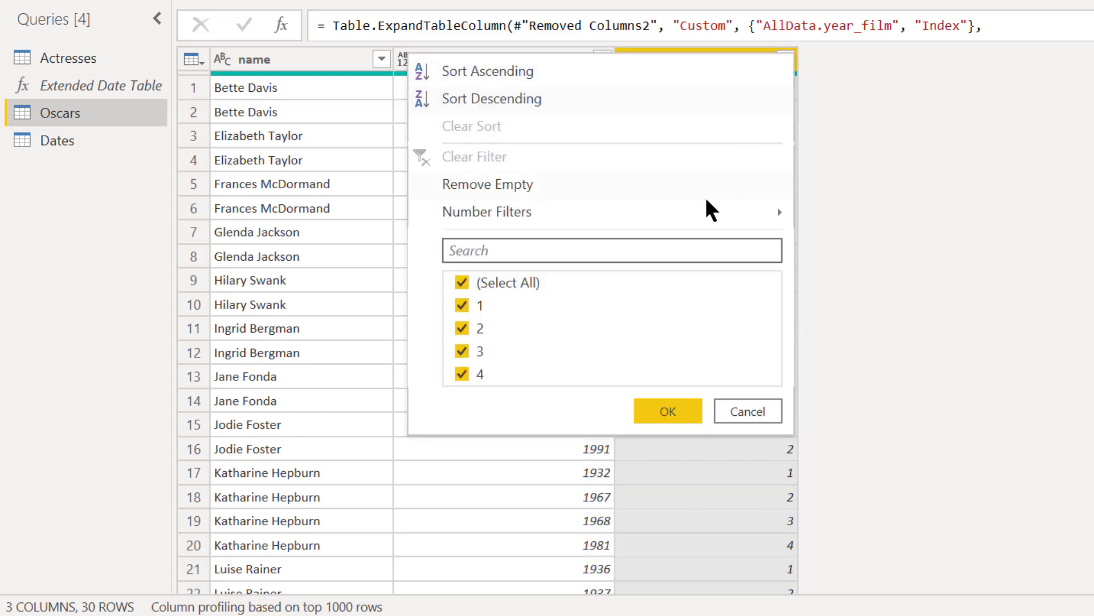
click(465, 306)
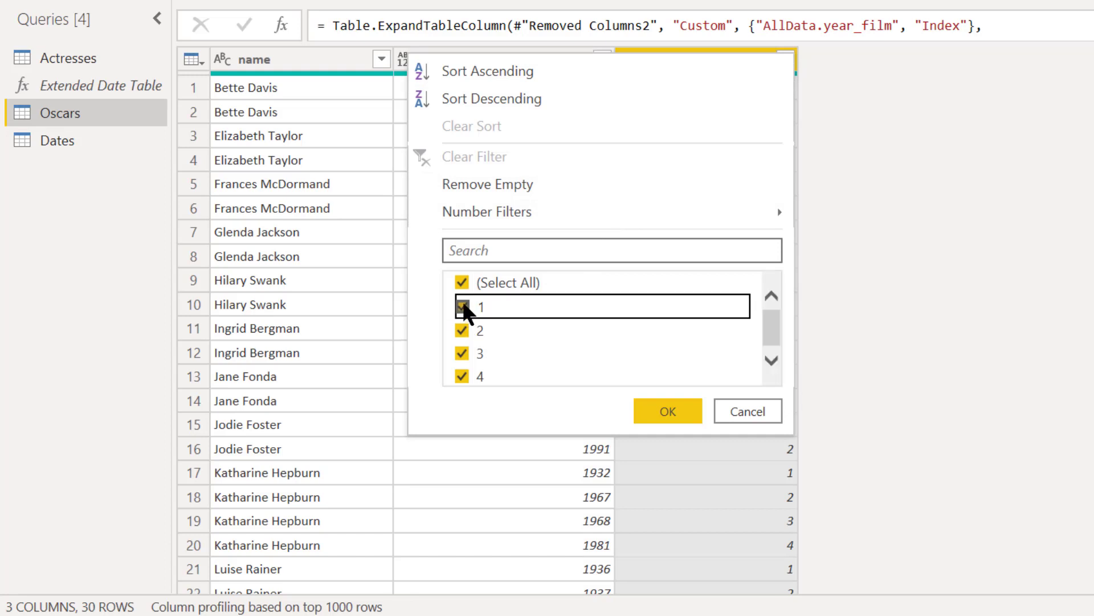
click(465, 353)
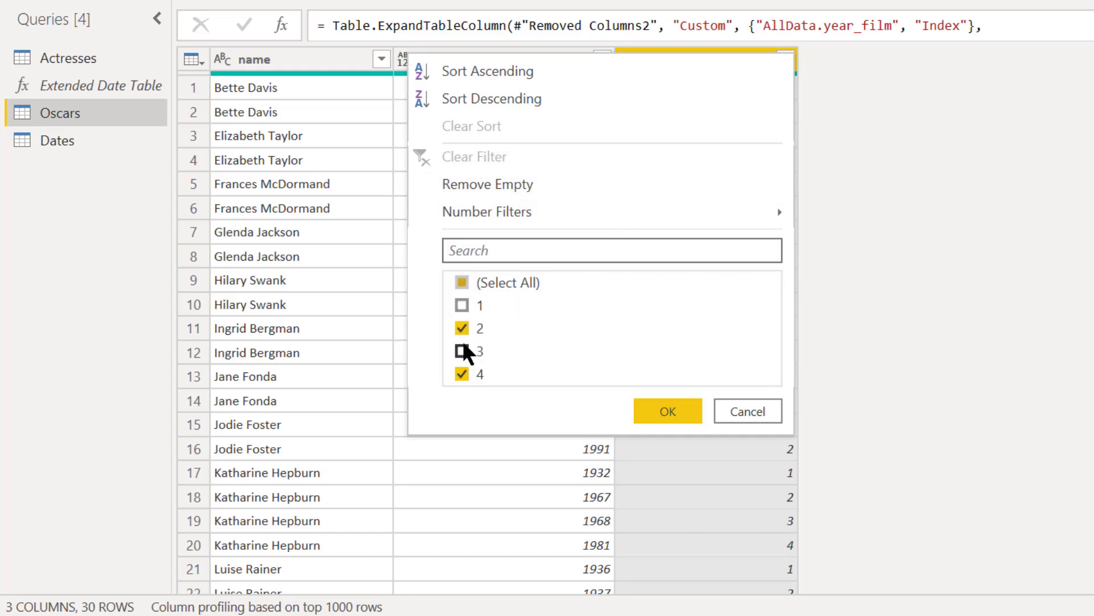
click(463, 373)
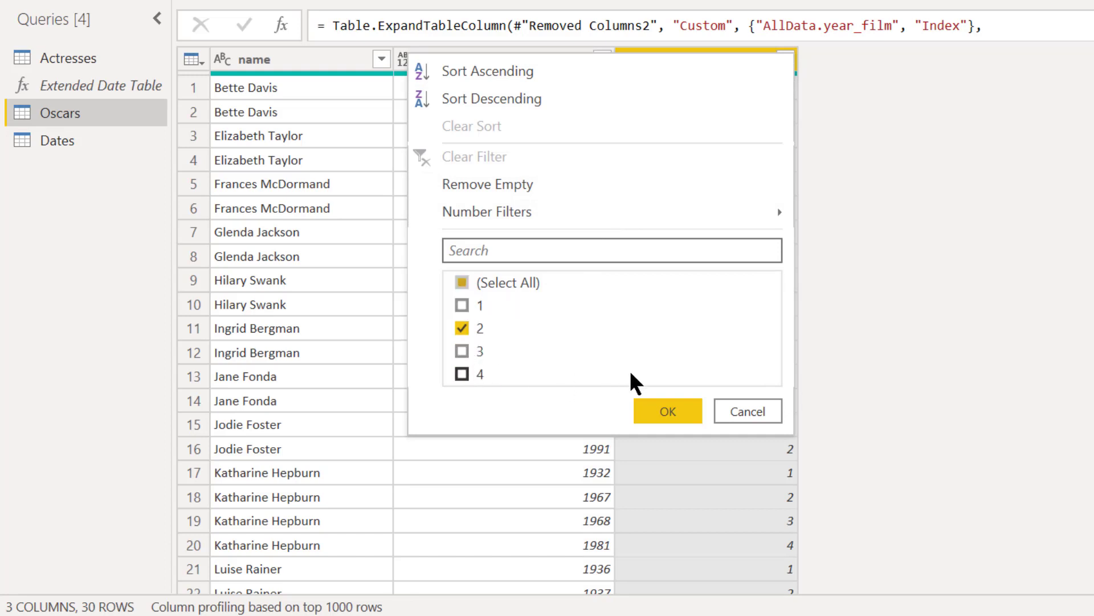
click(669, 409)
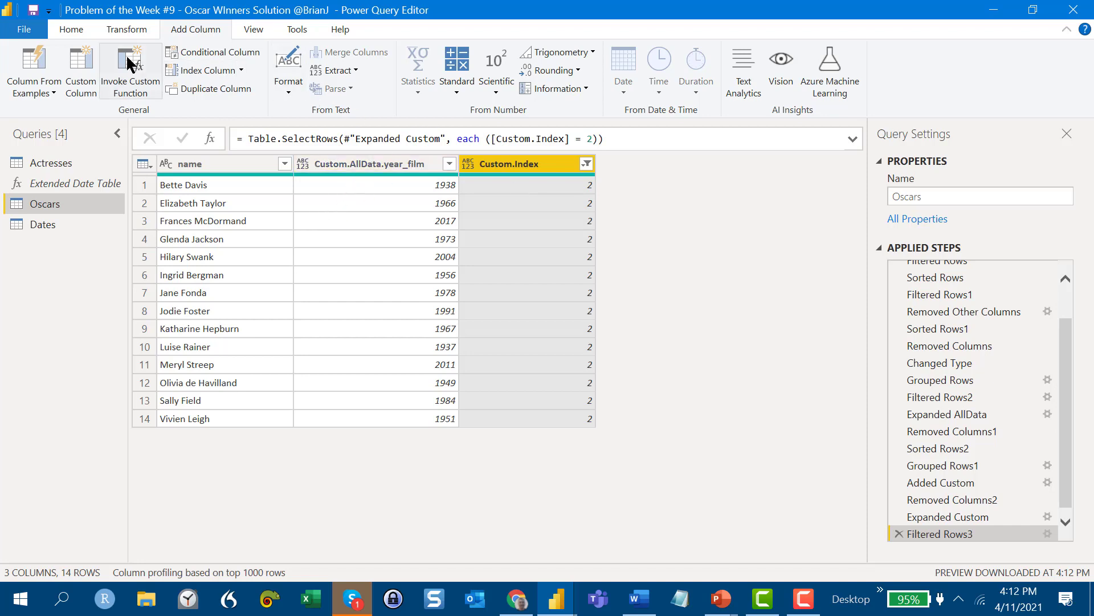
Merge the Oscars query with the Actresses query, matching name to Name with a Left Outer join
click(73, 31)
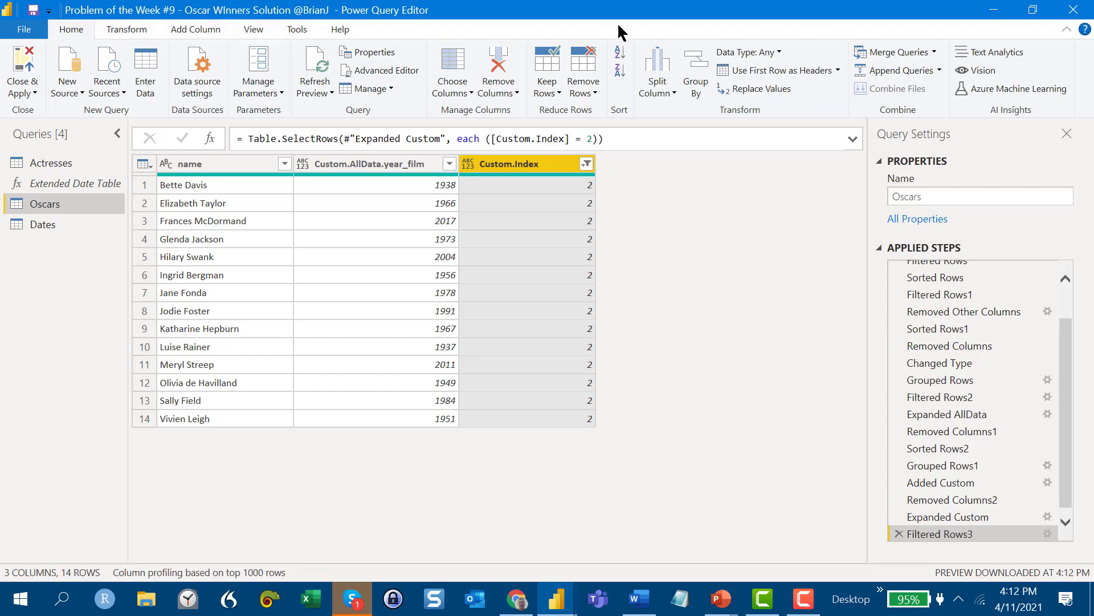
click(891, 53)
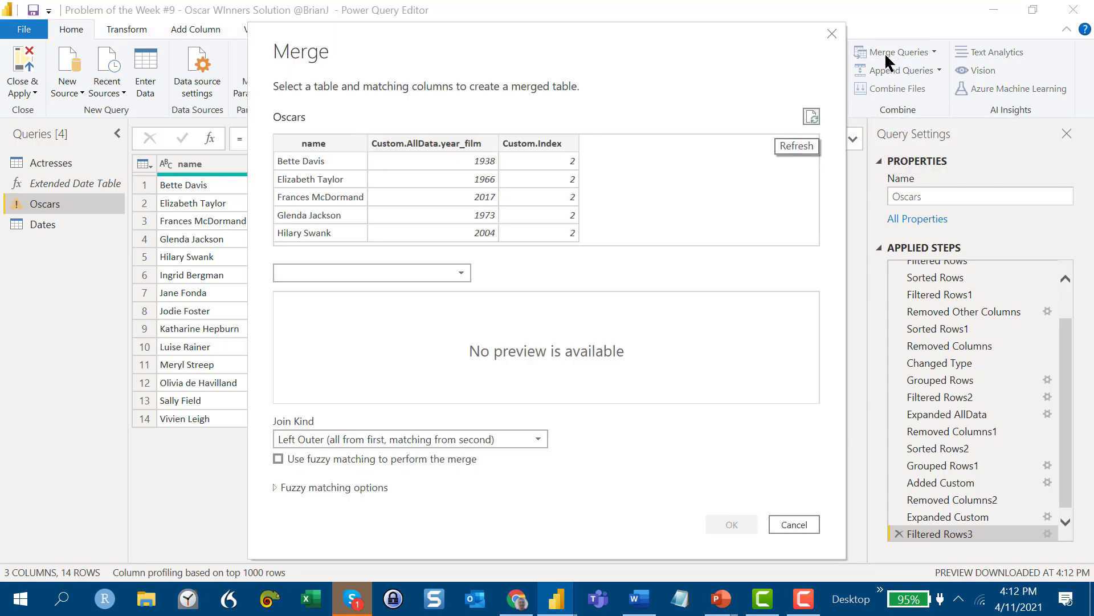
click(460, 271)
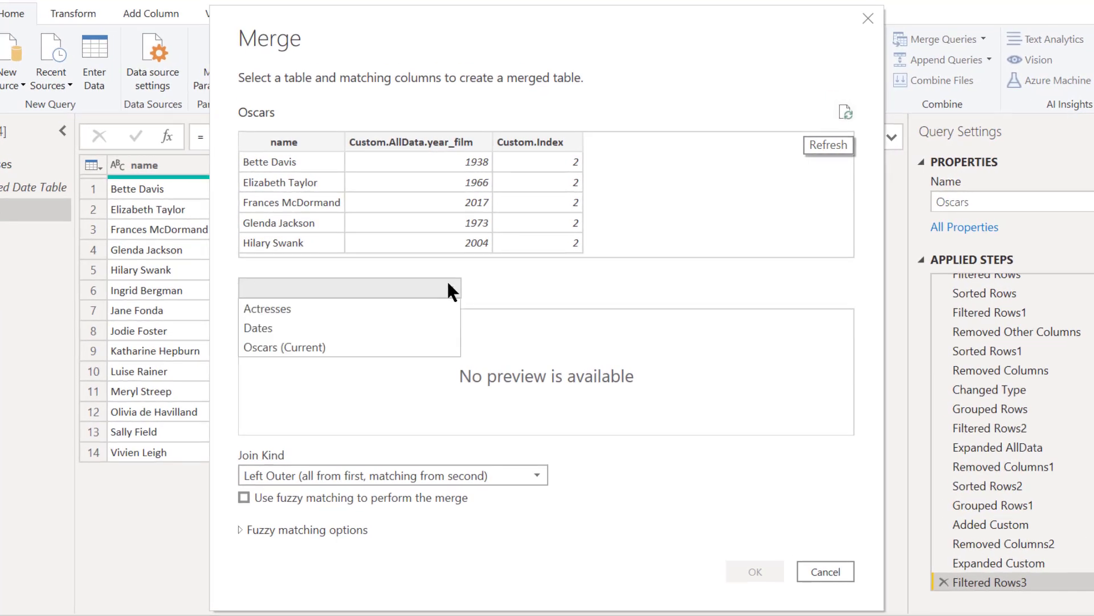
click(378, 309)
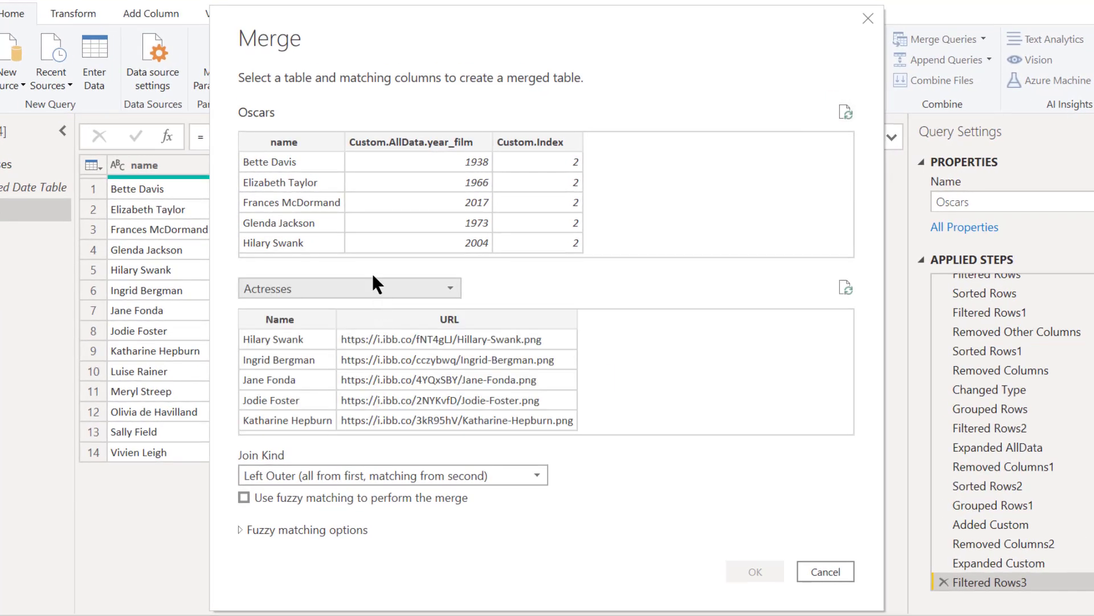
click(292, 139)
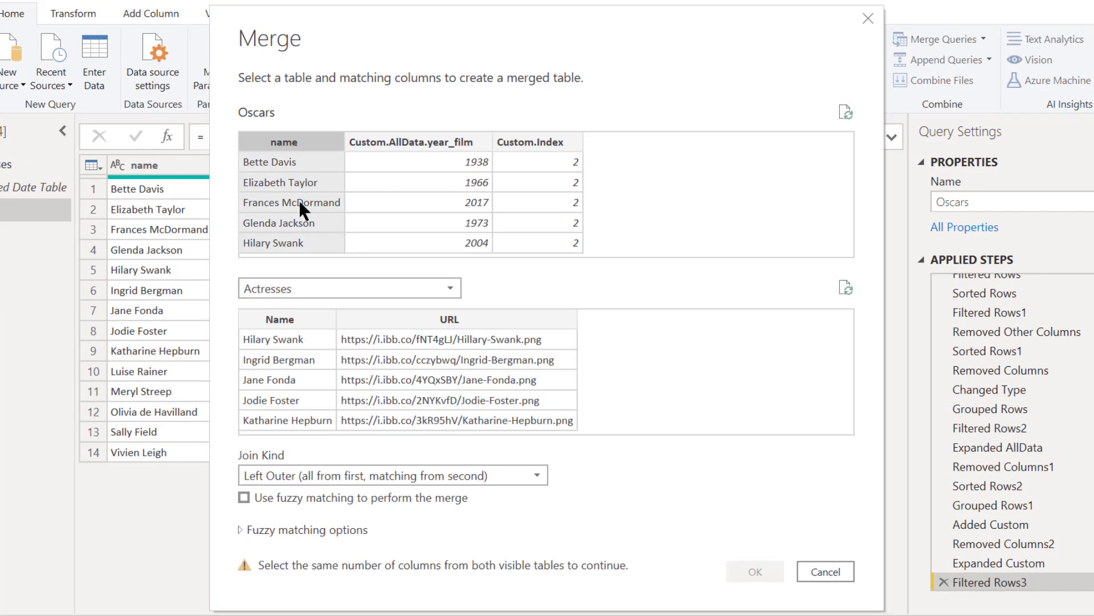
click(303, 309)
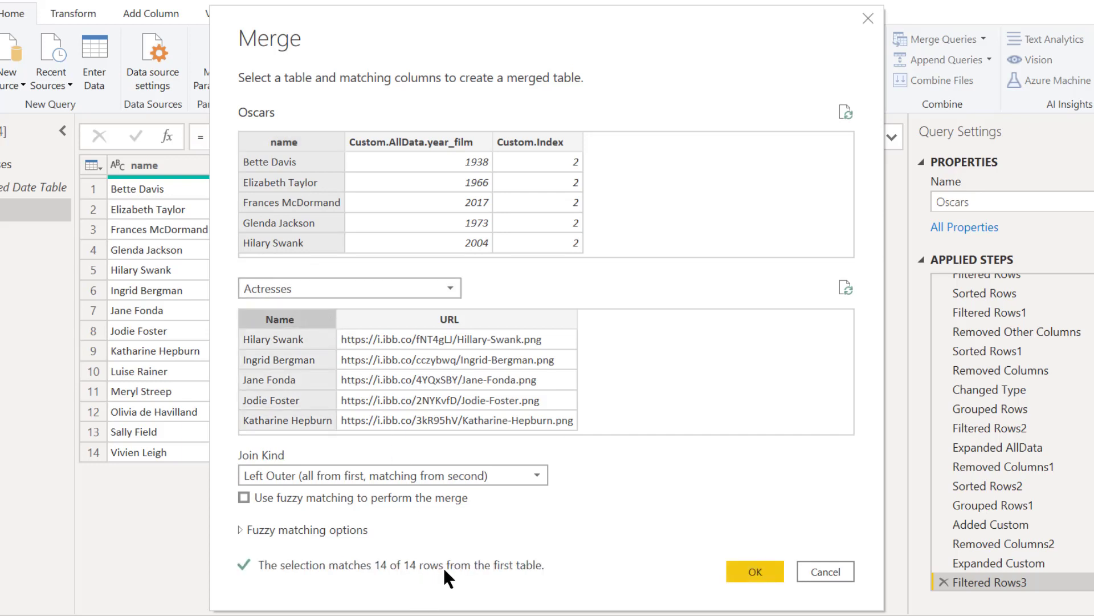
click(736, 568)
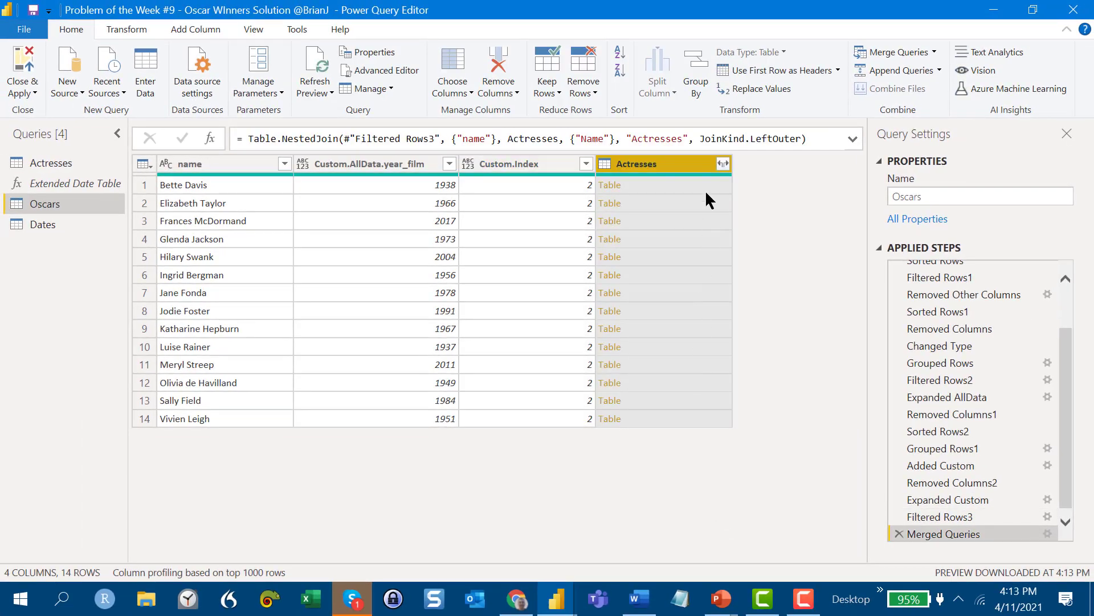
Expand the merged Actresses column to URL only, without using the original column name as prefix
click(723, 163)
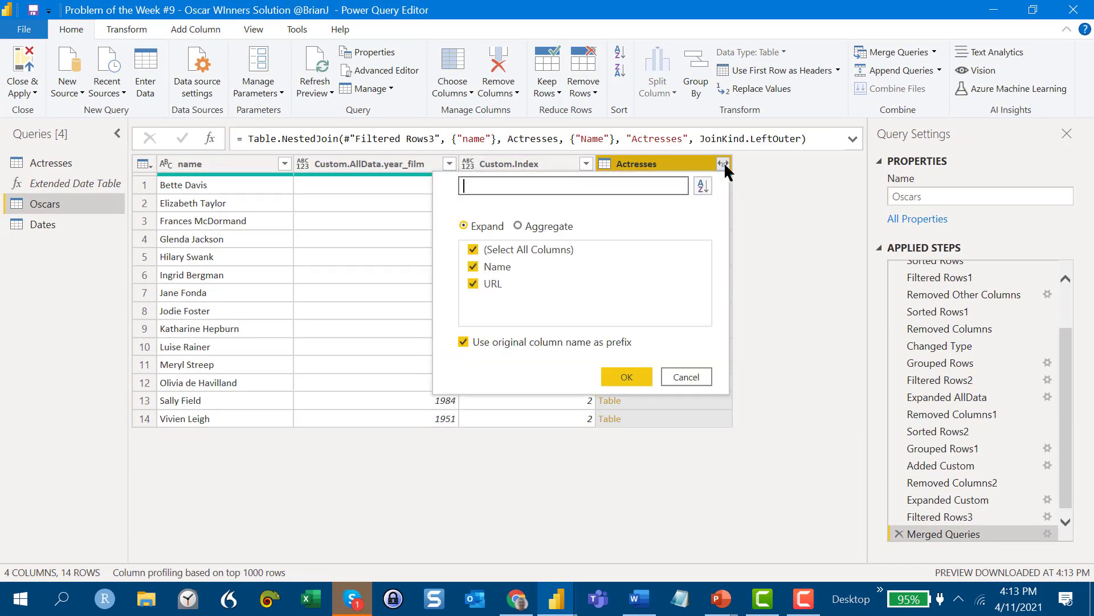
click(515, 266)
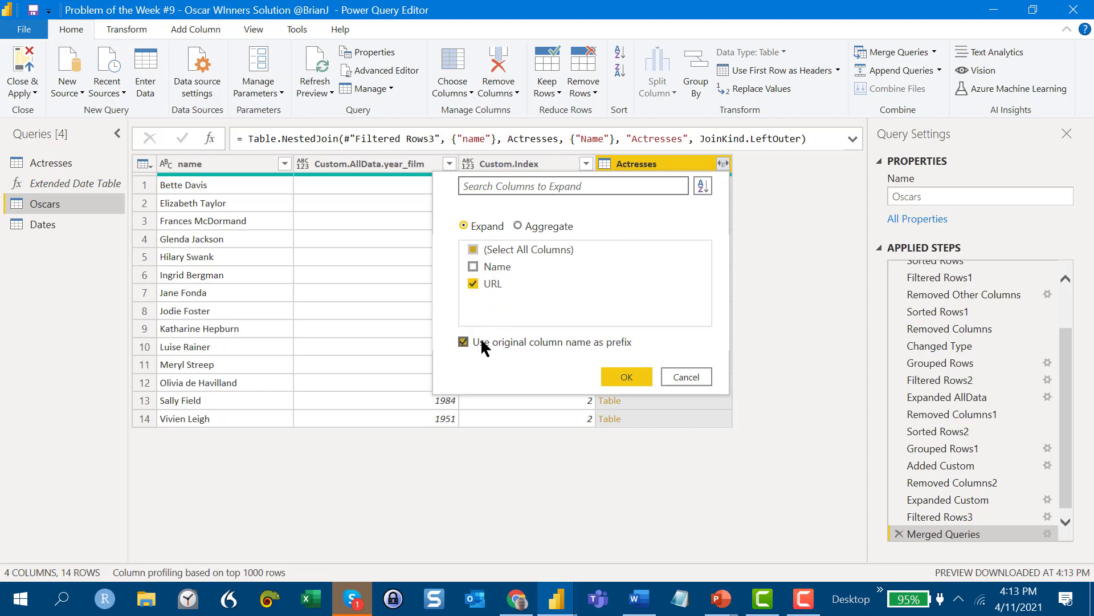
click(463, 343)
click(648, 381)
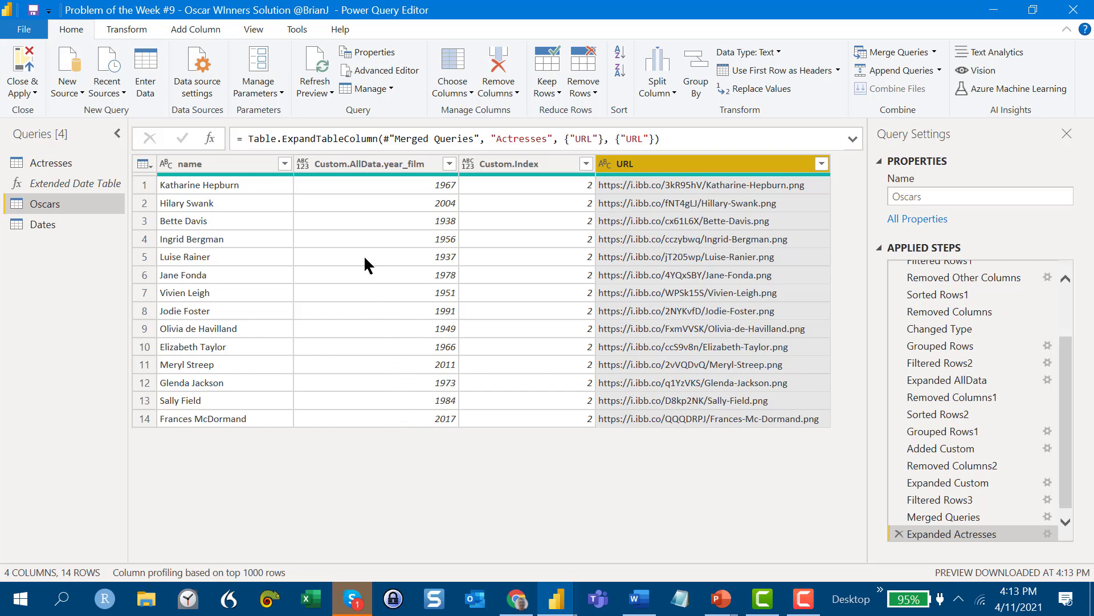
Add a date column from examples based on Custom.AllData.year_film, giving 1/1/1967 as the sample value for the first row
click(359, 162)
right_click(369, 163)
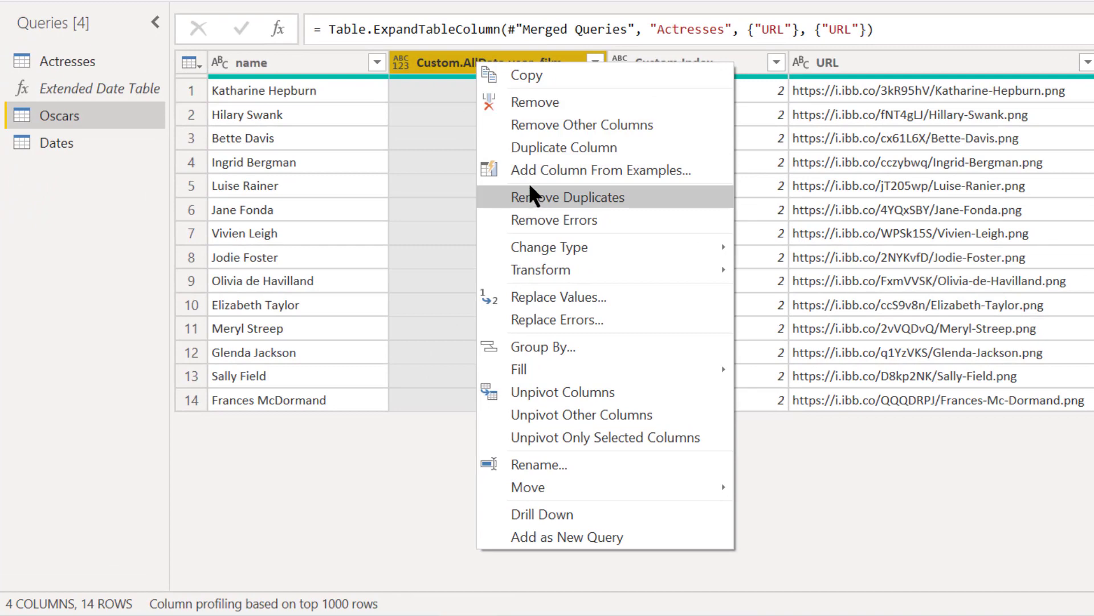
click(529, 166)
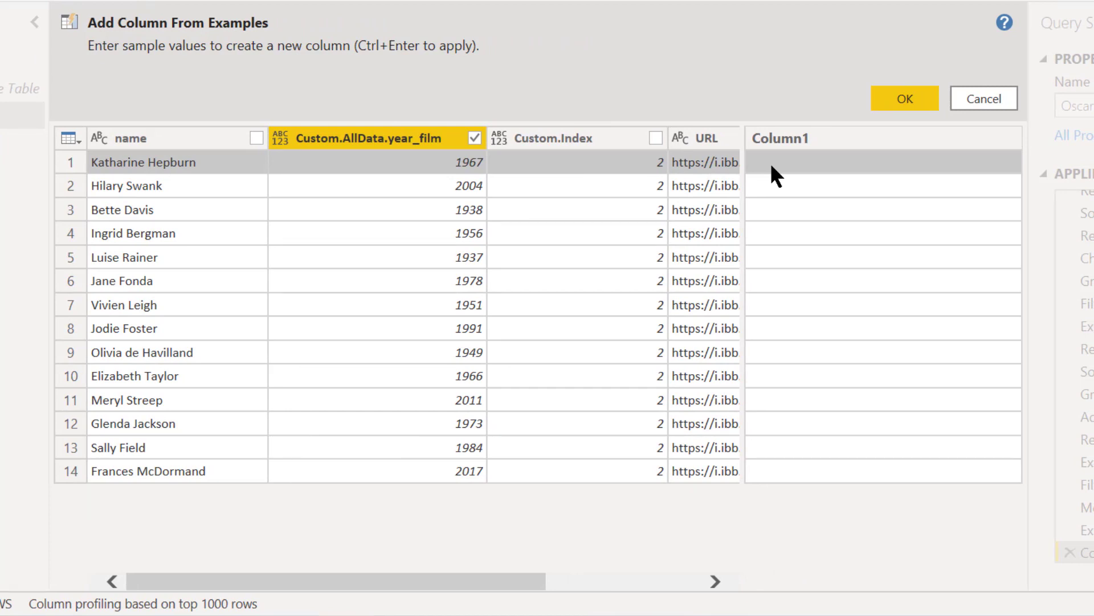
click(771, 162)
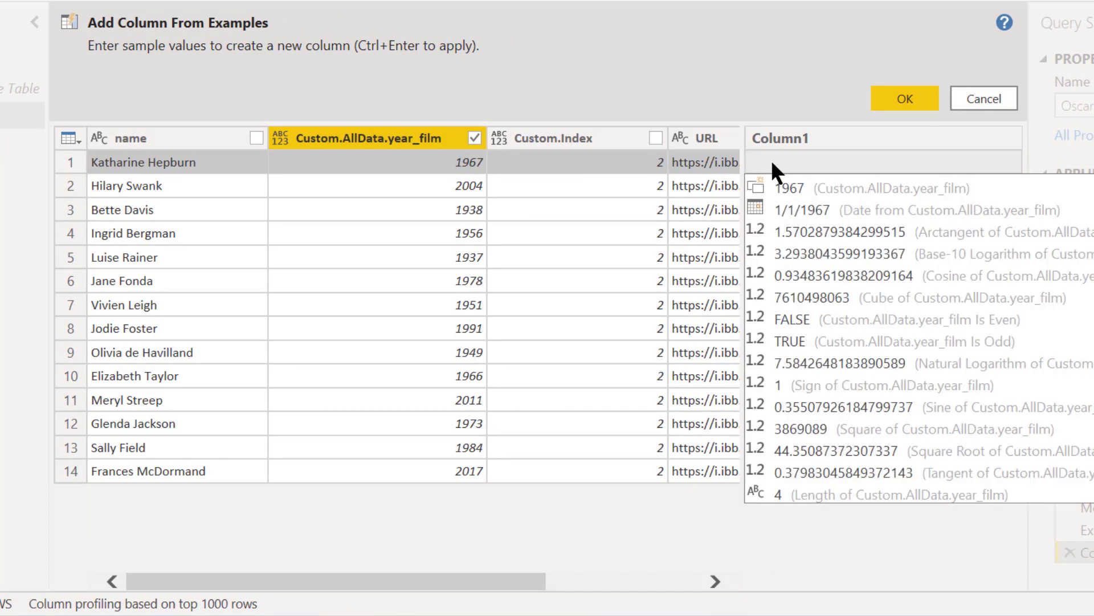
text(1/1/)
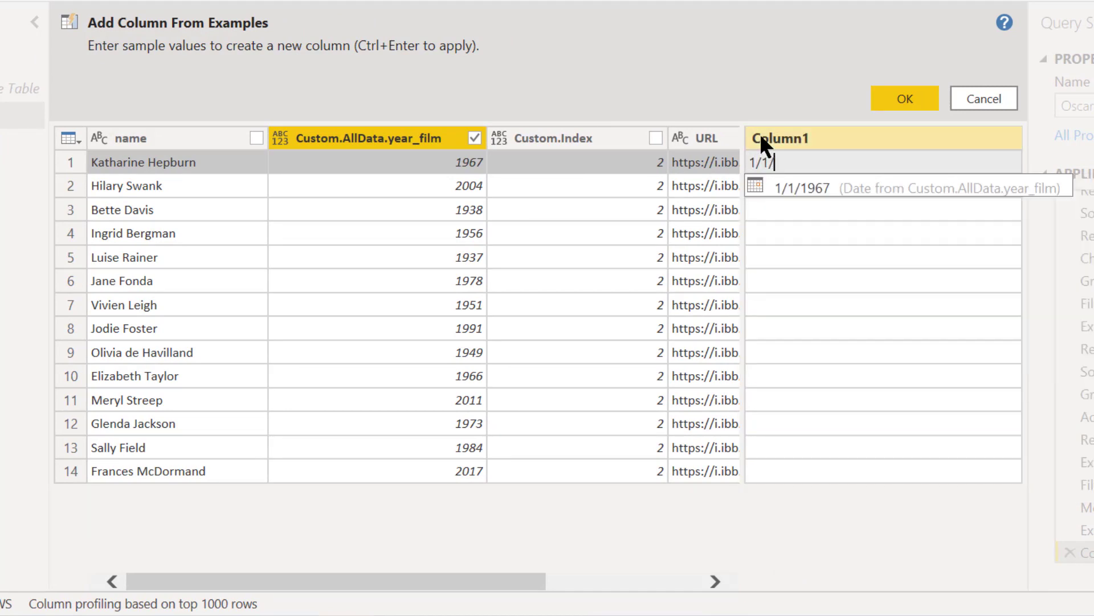
text(1967)
key(Return)
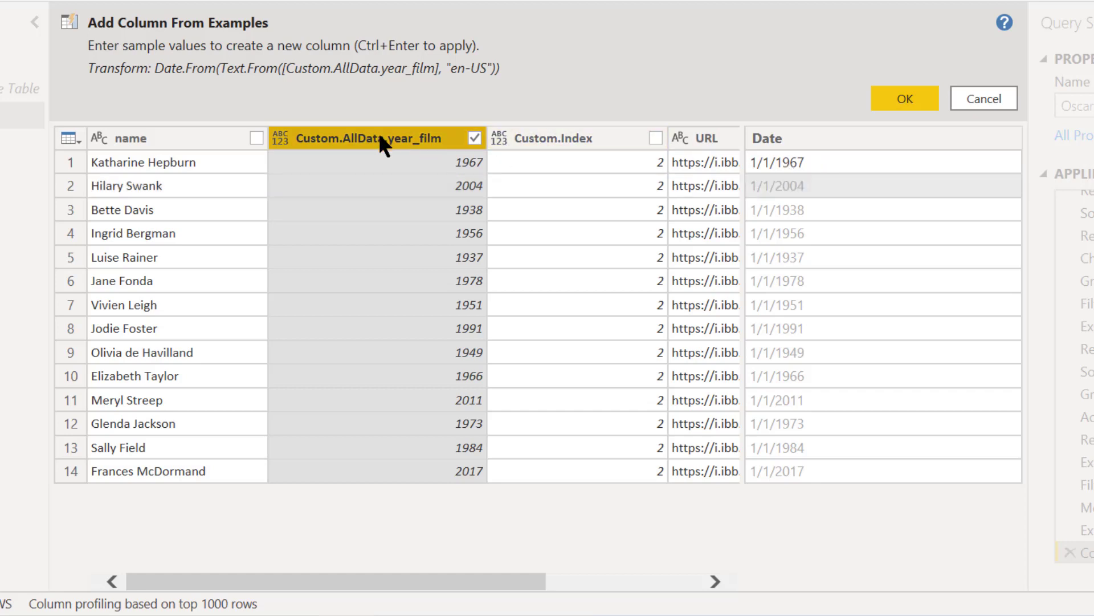
click(907, 96)
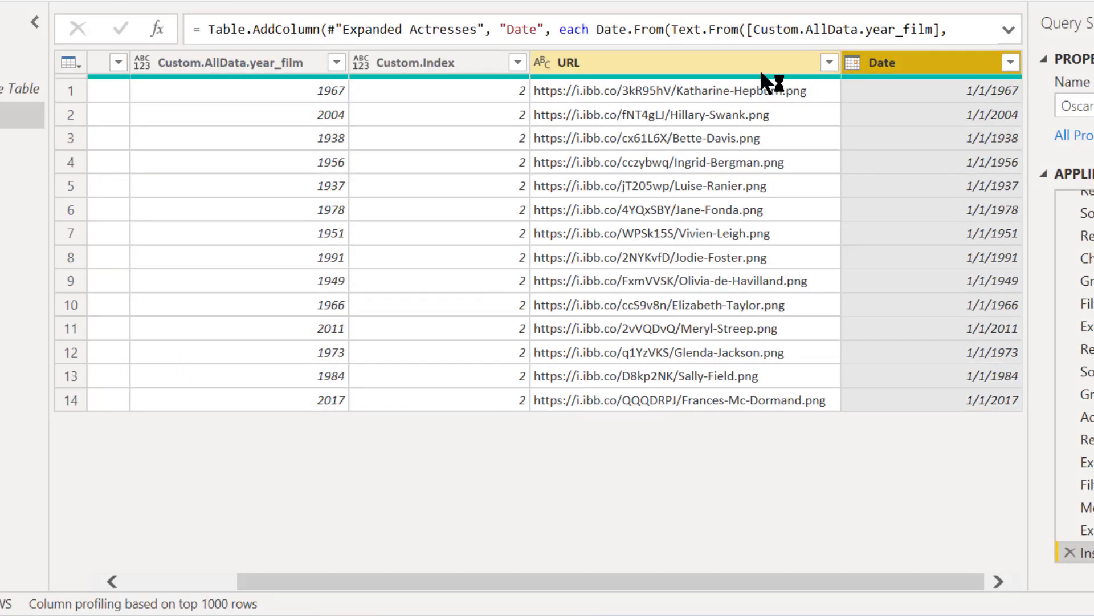
Remove the Custom.Index column from the Oscars query
click(453, 67)
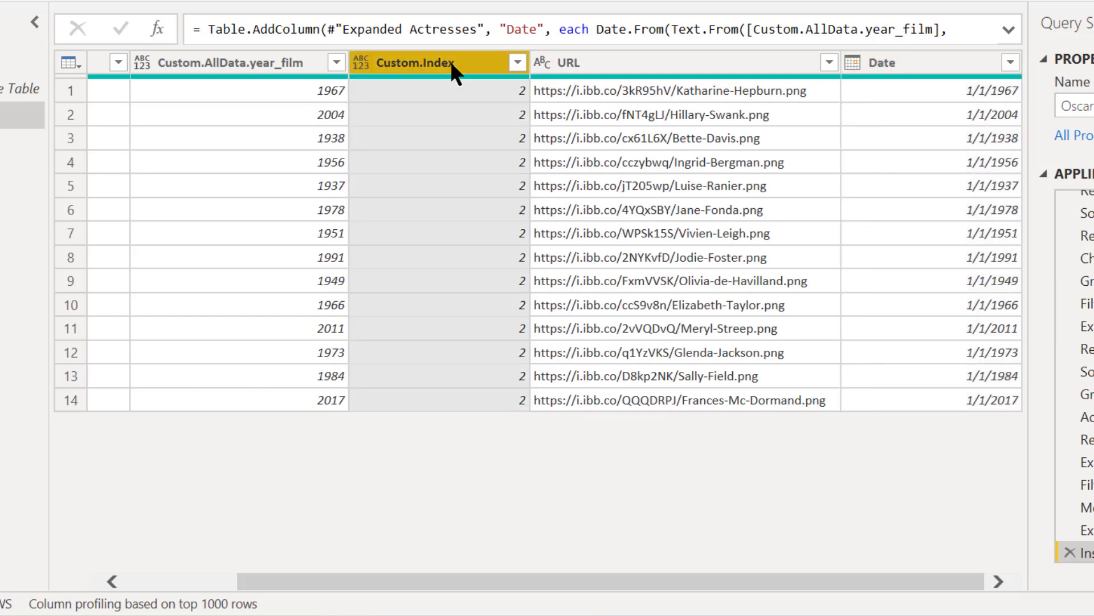
right_click(457, 57)
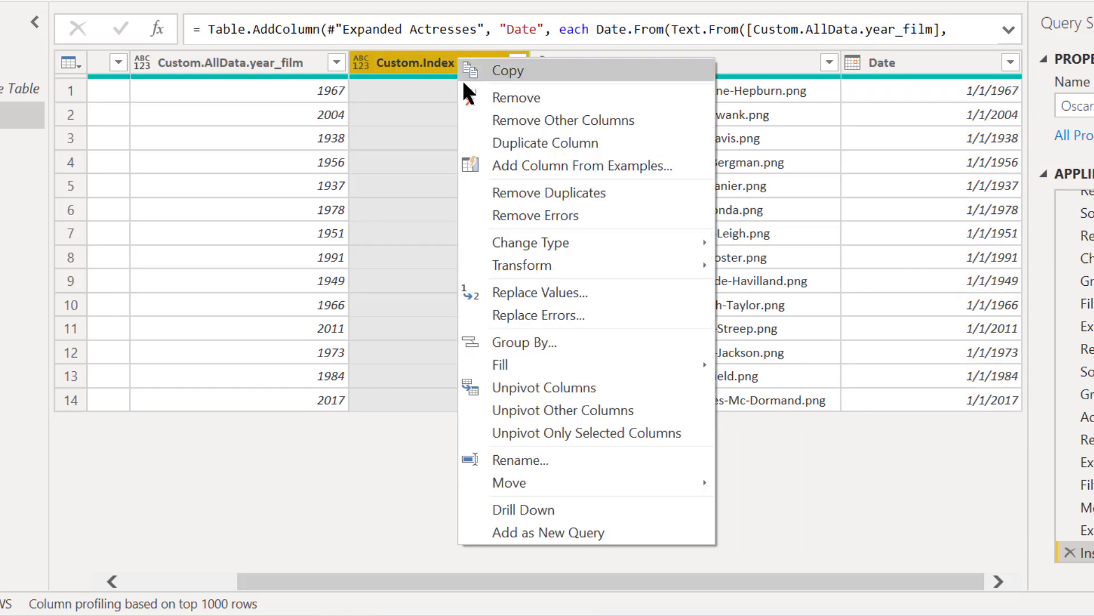
click(468, 96)
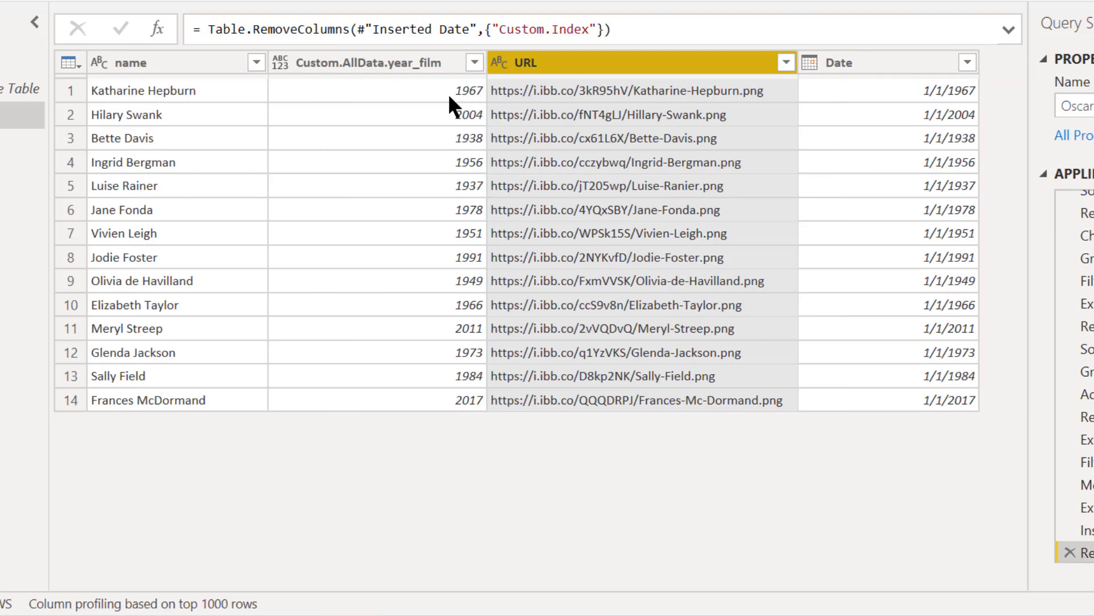
Rename the Custom.AllData.year_film column to Year
click(371, 59)
double_click(371, 59)
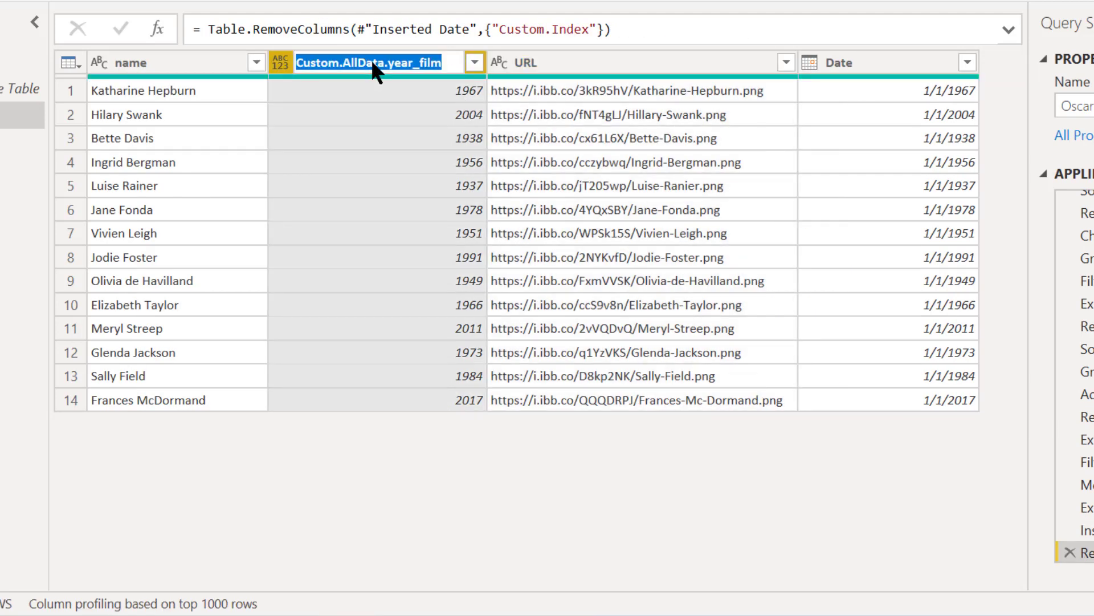
text(Year)
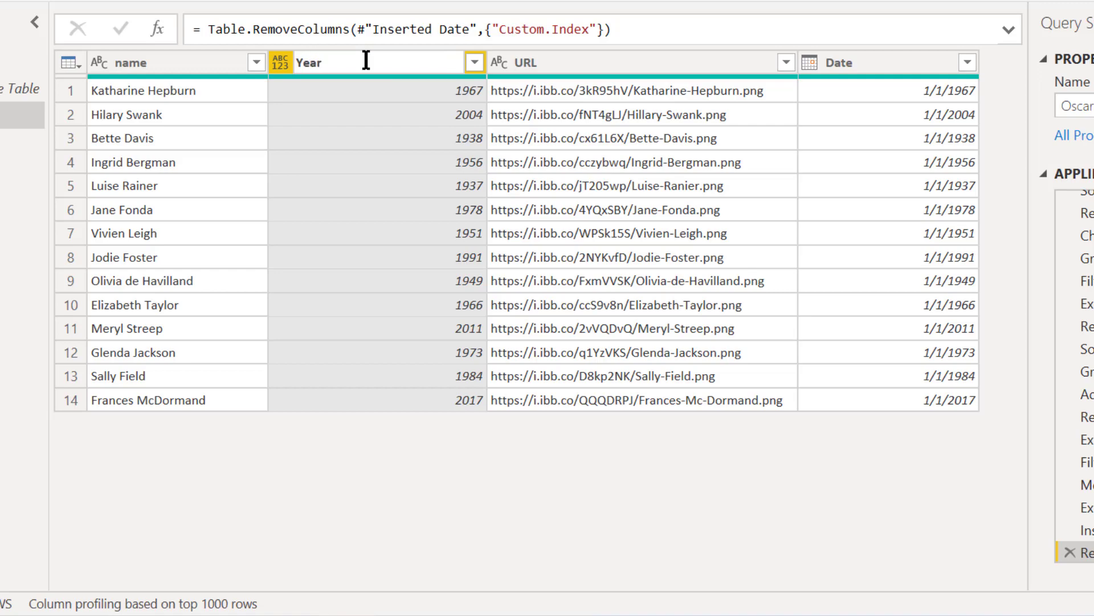
key(Return)
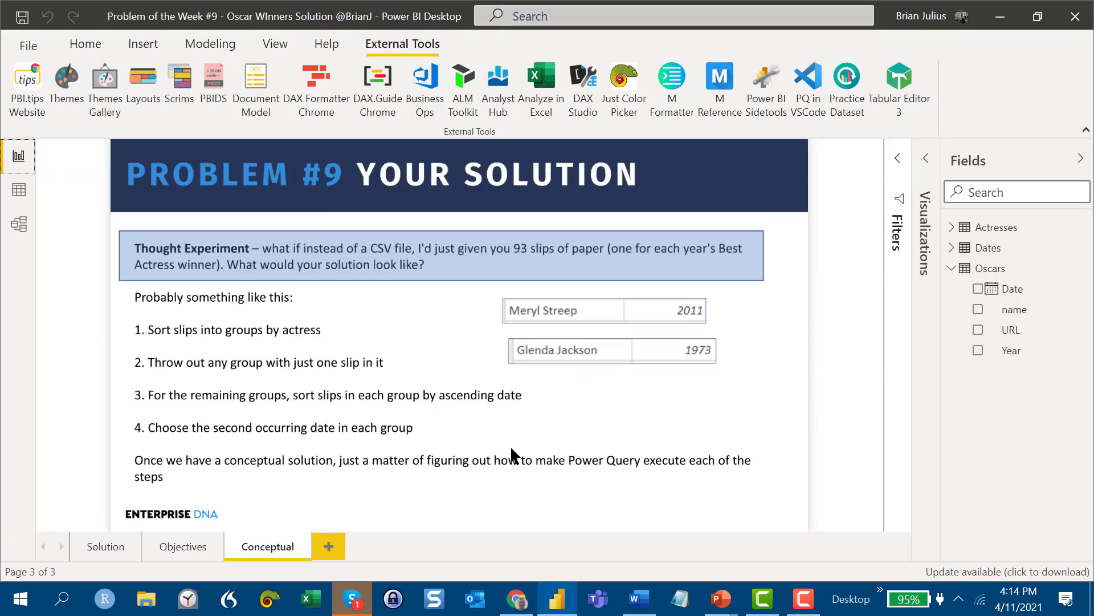
click(556, 587)
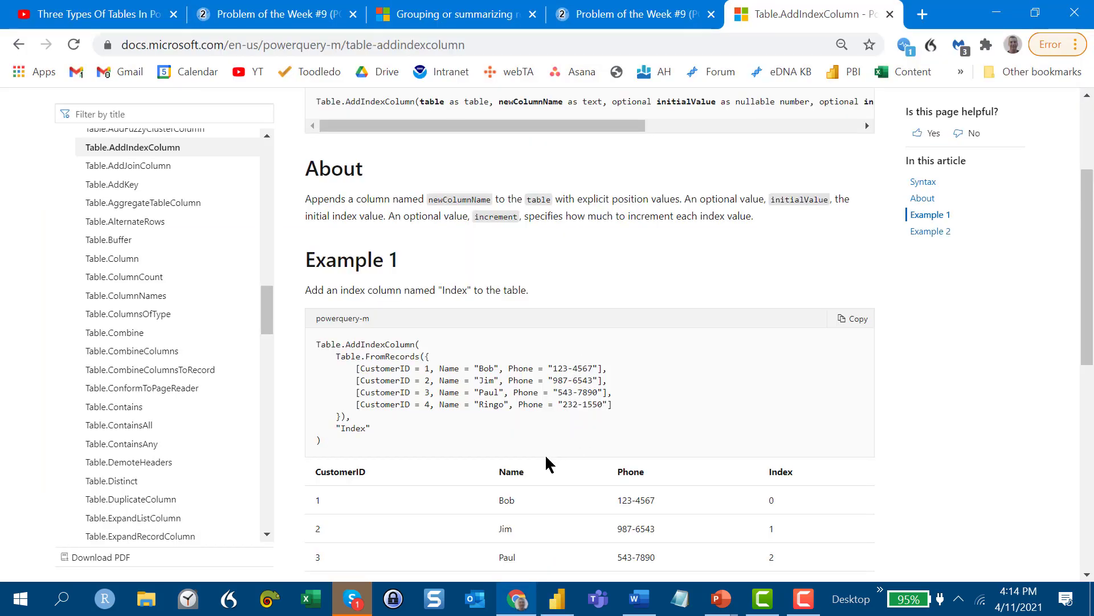
click(553, 599)
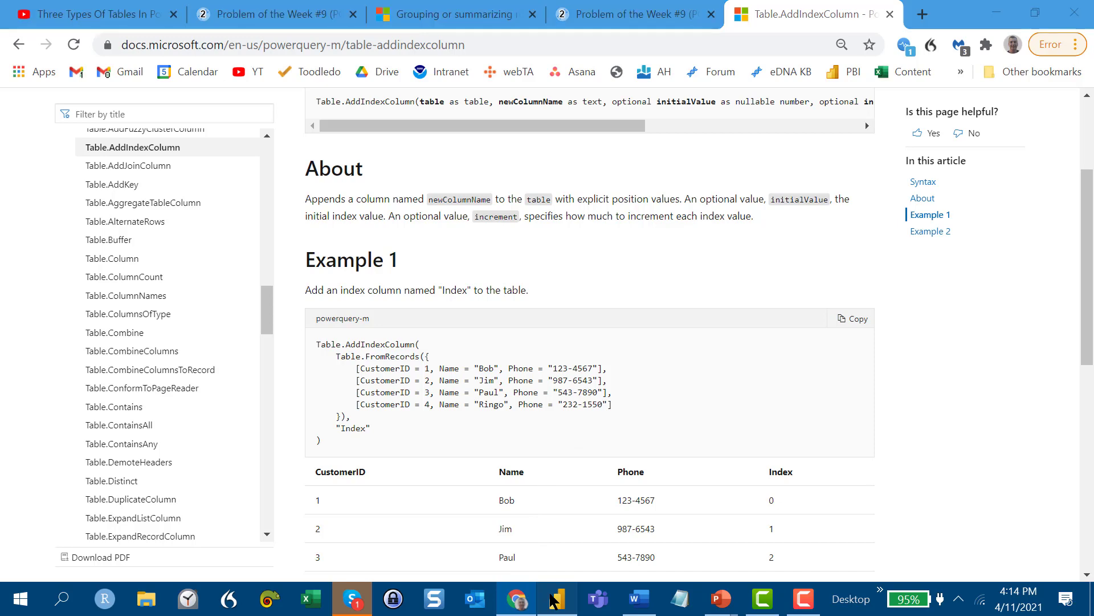
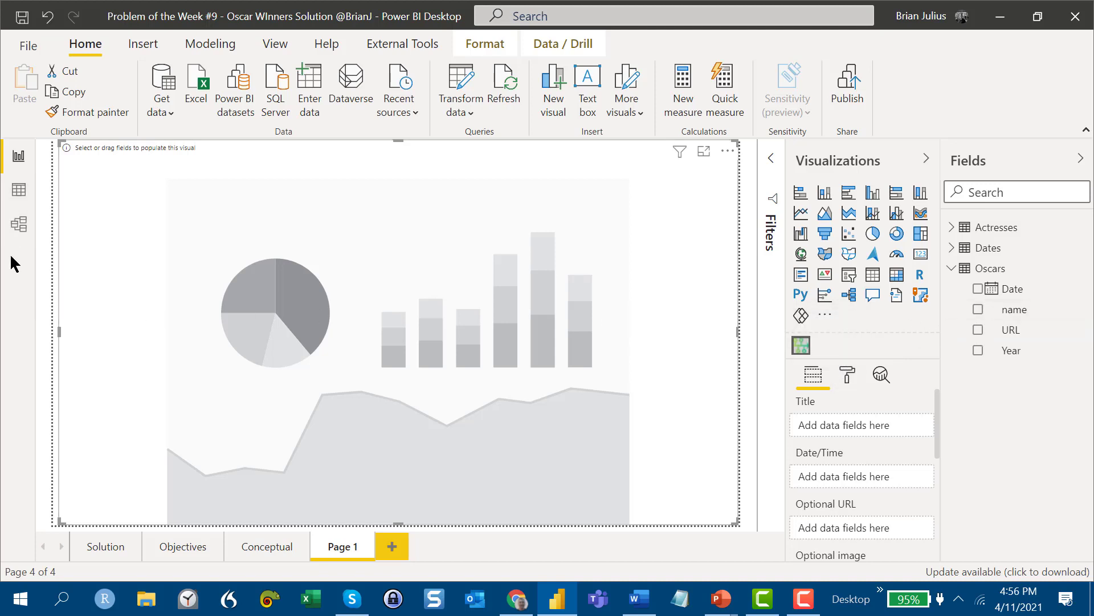
In the data model, create a relationship between the Date field of the Dates table and the Date field of the Oscars table
click(18, 224)
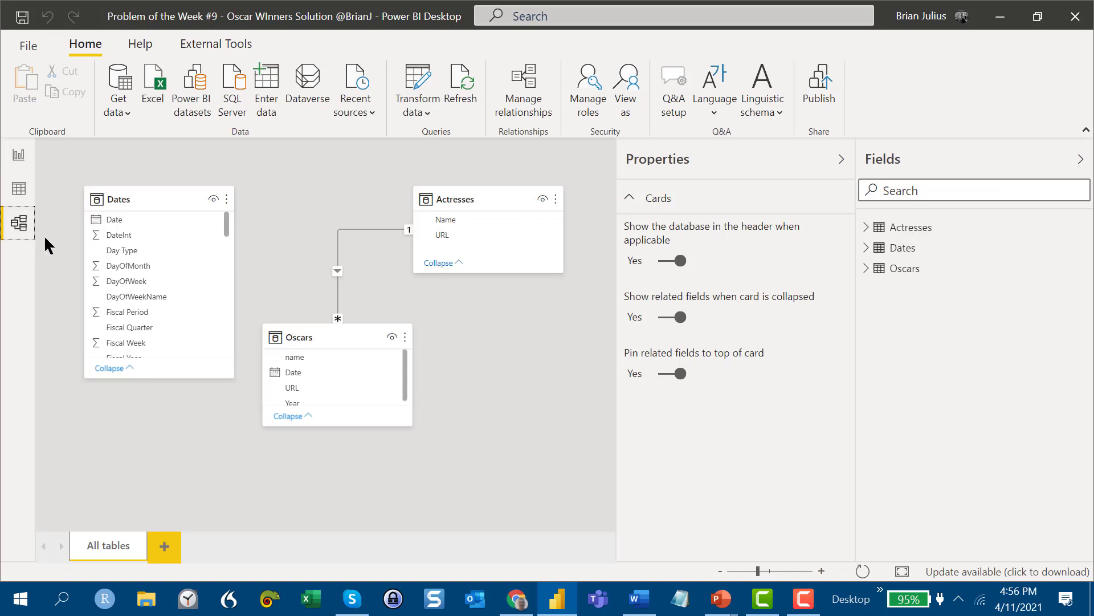
click(122, 224)
drag(122, 224, 305, 374)
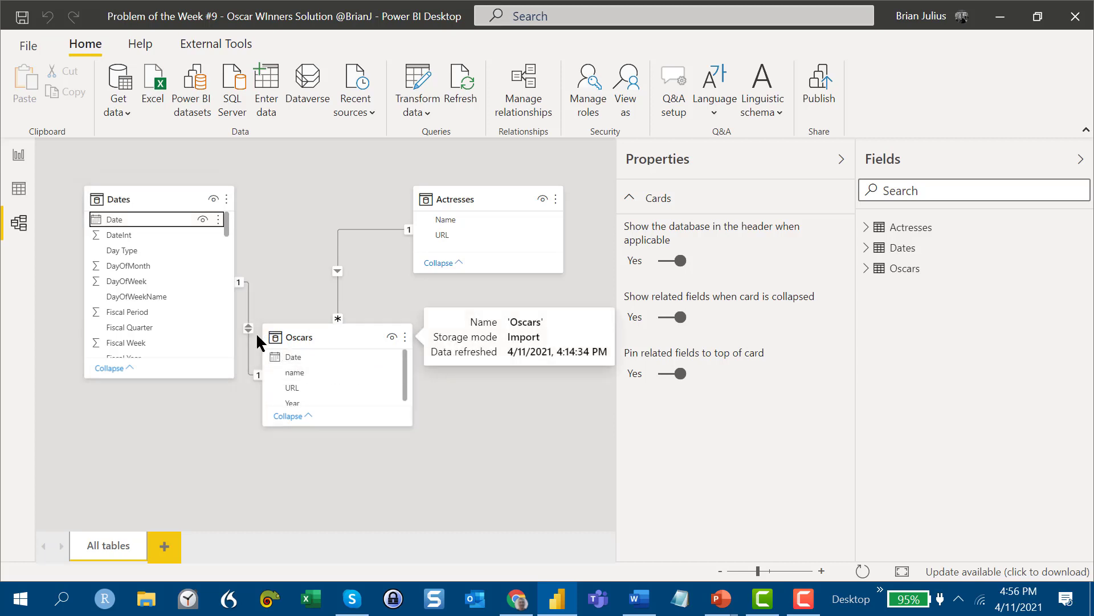
Edit the Dates–Oscars relationship to One to many (1:*) cardinality with Single cross filter direction
double_click(247, 340)
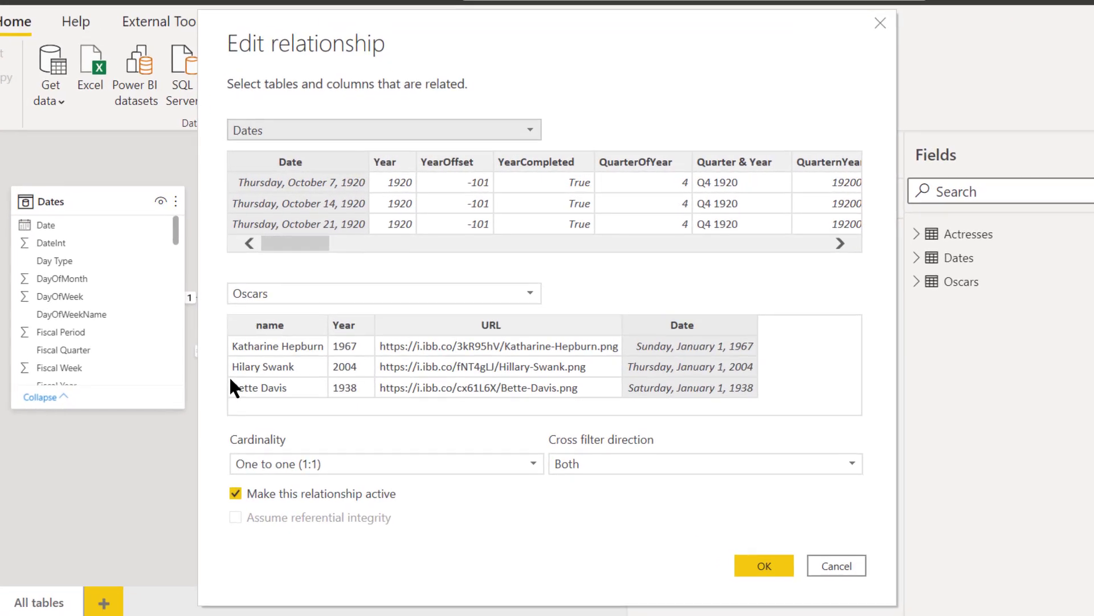
click(311, 460)
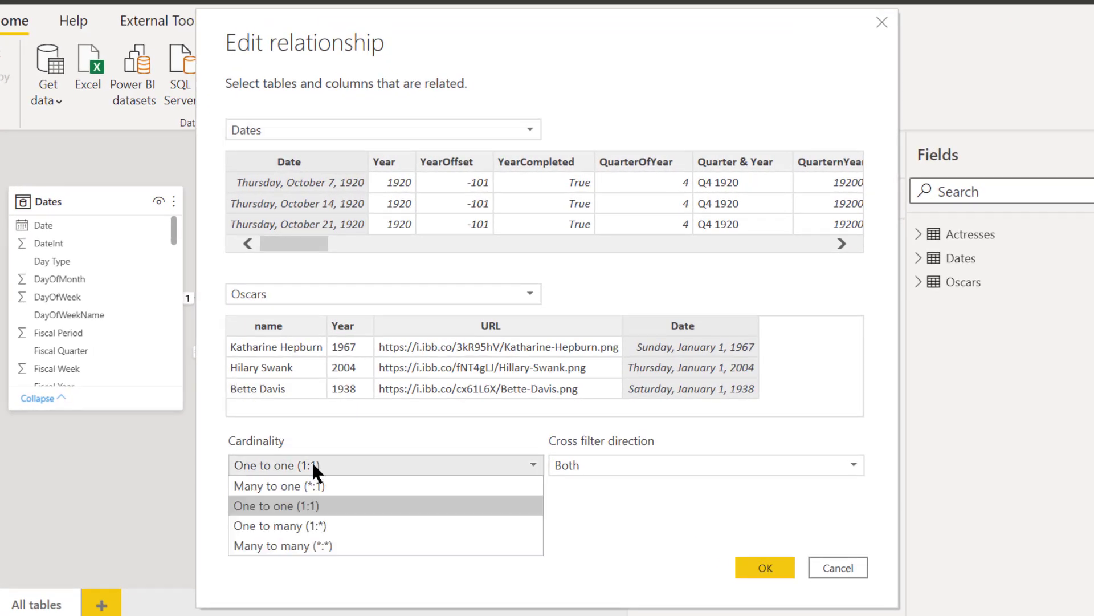
click(326, 522)
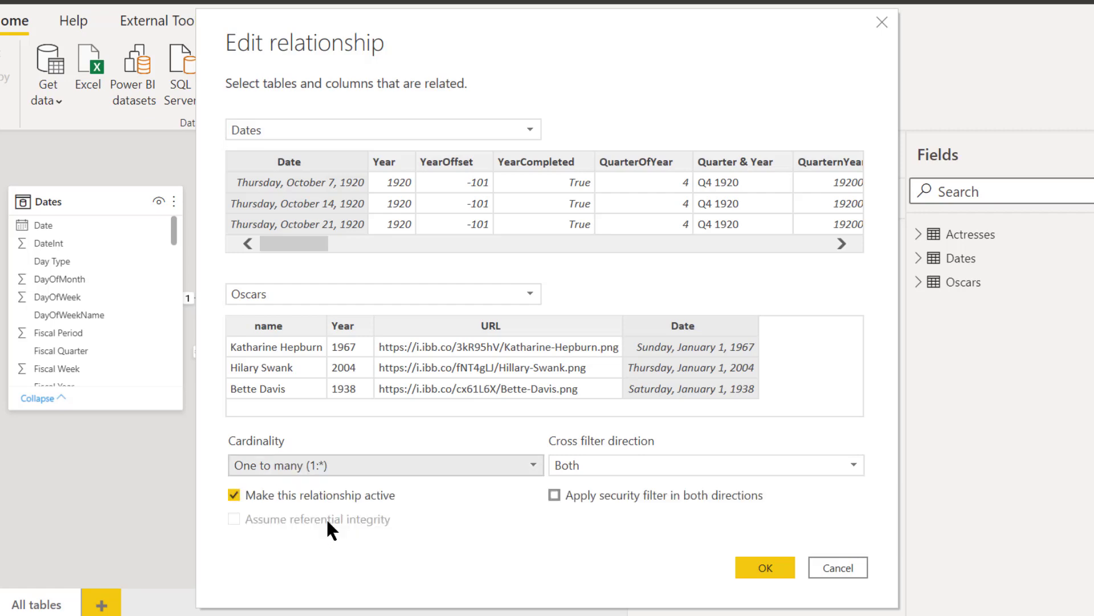
click(580, 466)
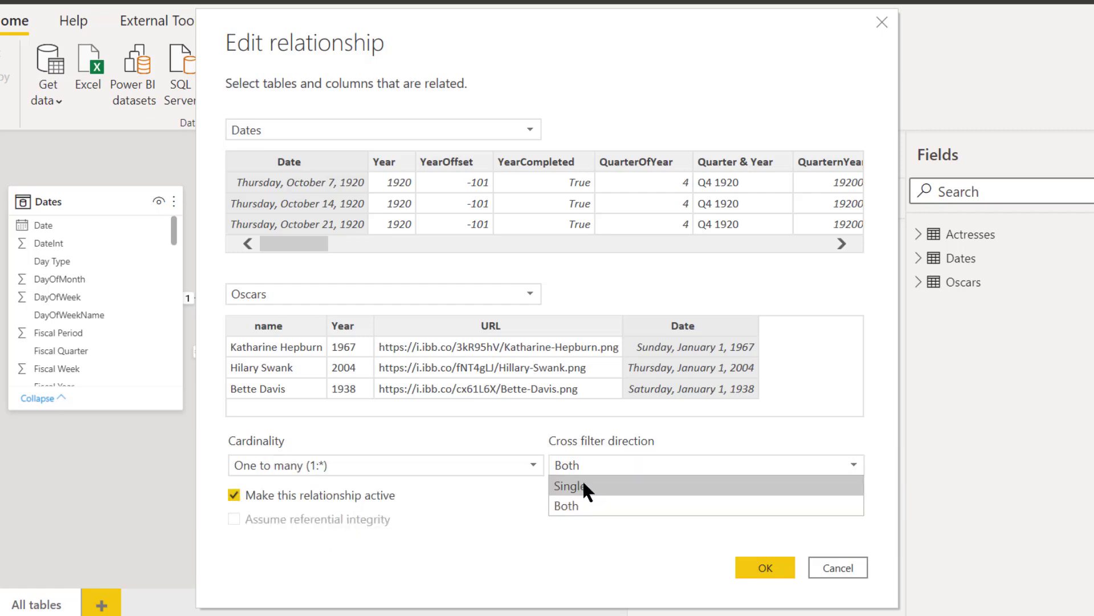
click(585, 491)
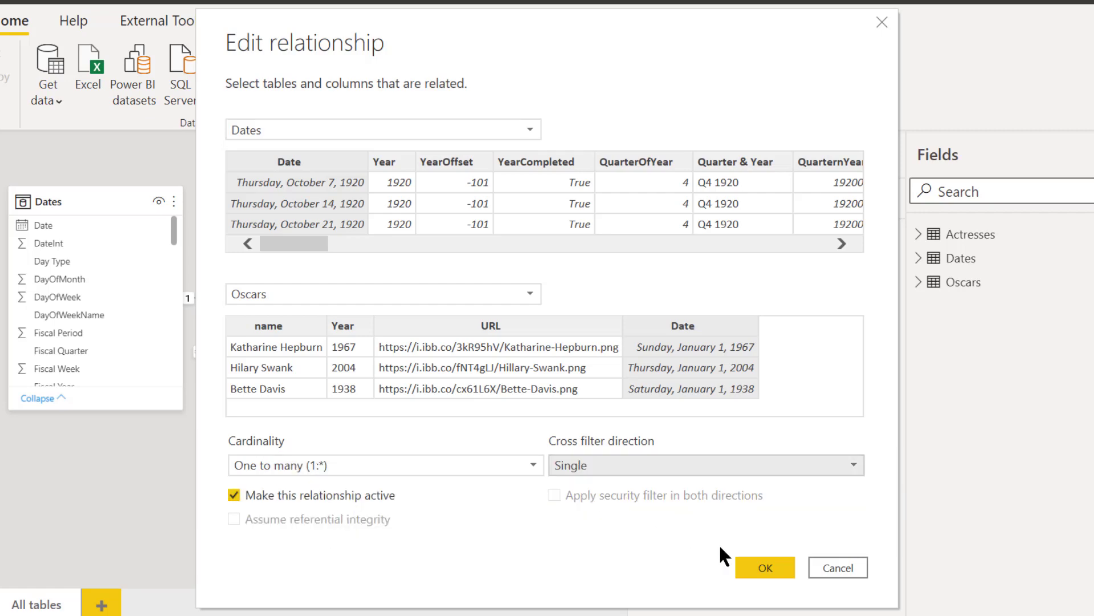
click(758, 566)
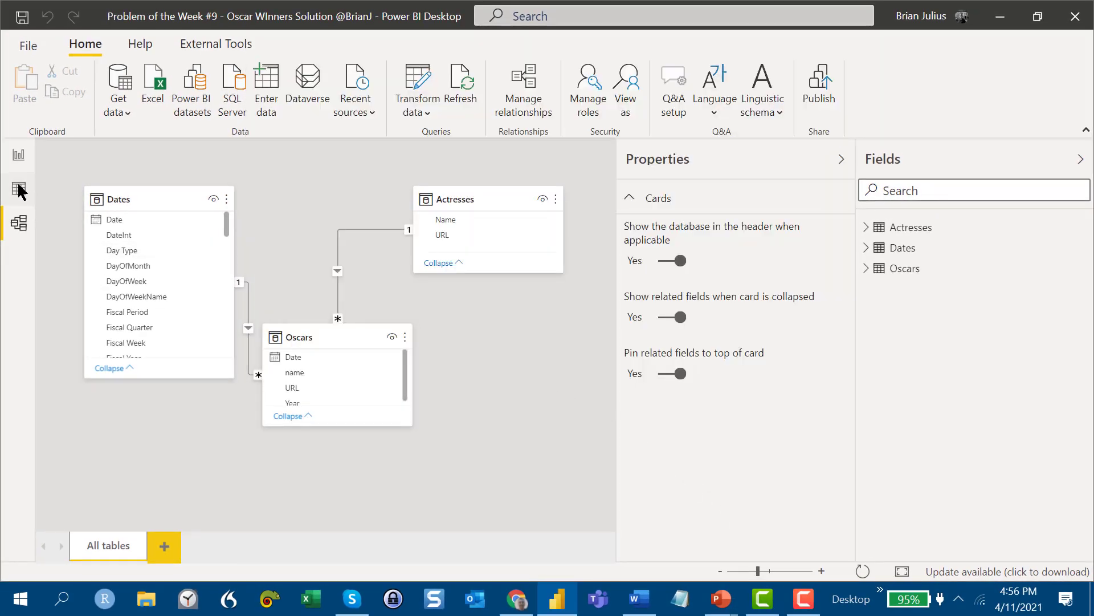
In the report view, set the data category of the Oscars table's URL column to Image URL
click(16, 155)
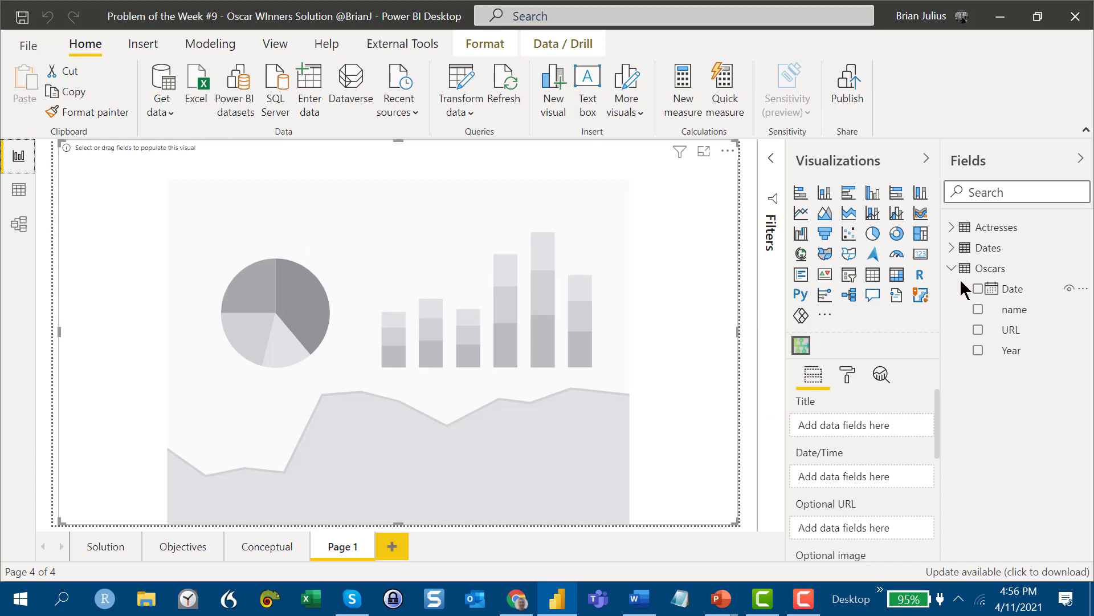
click(1022, 323)
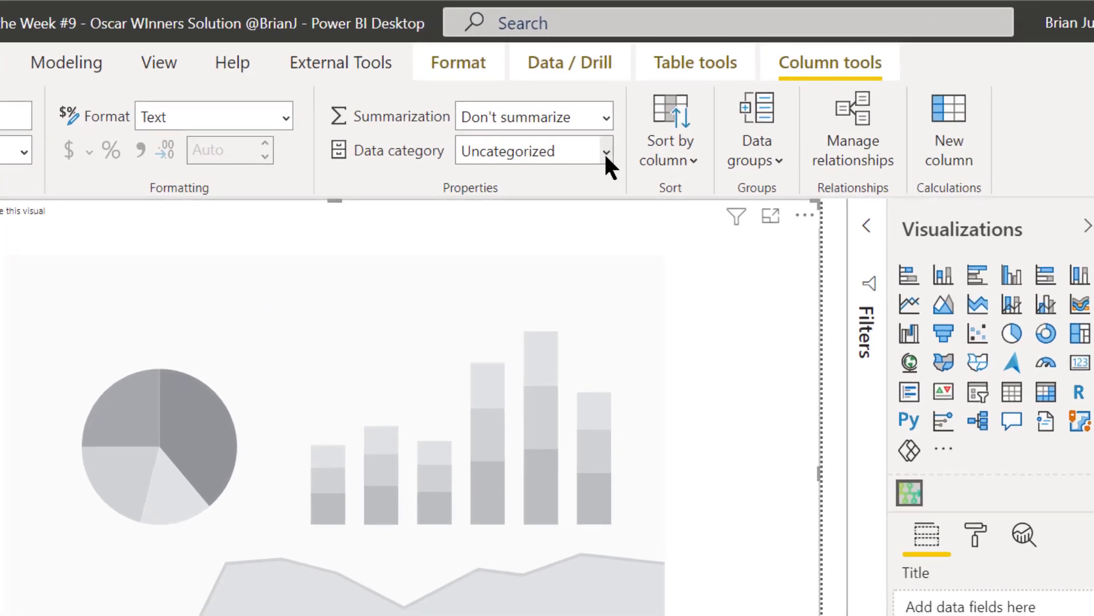
click(606, 153)
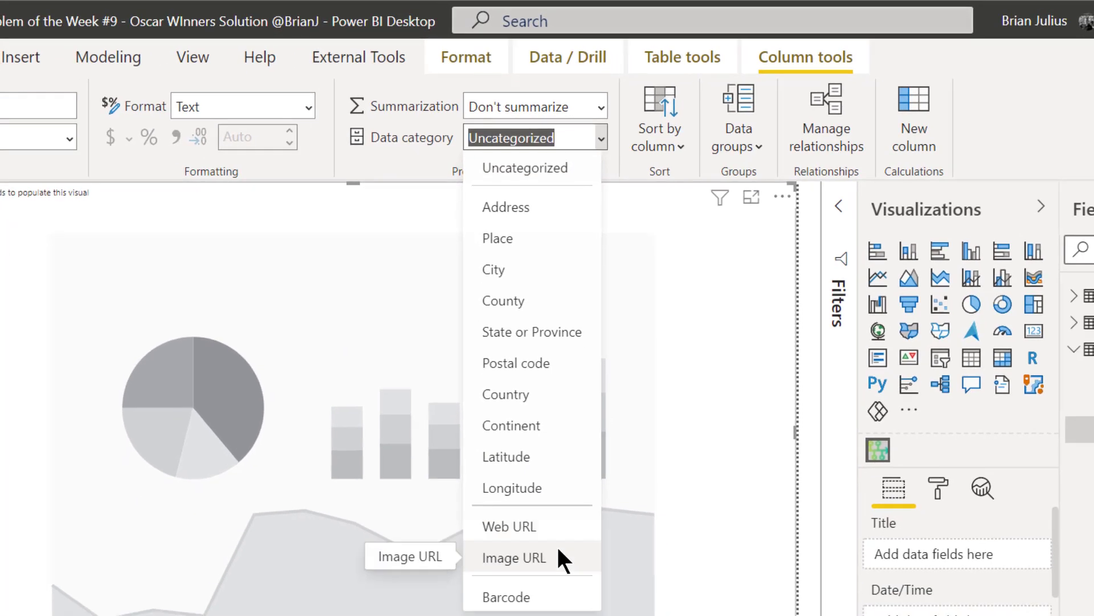
click(557, 547)
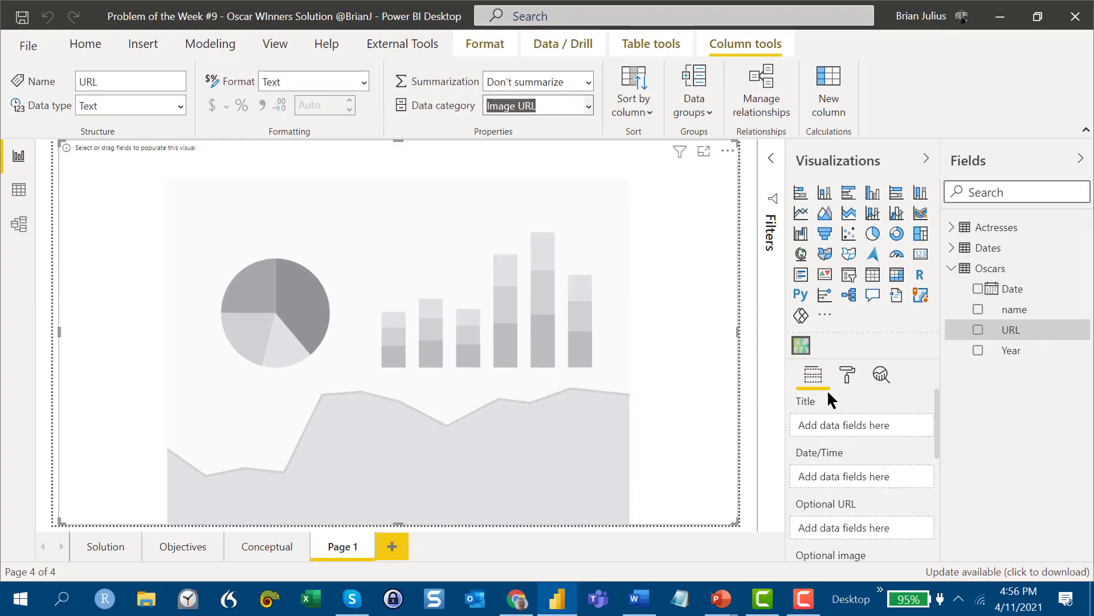
Populate the timeline visual from the Oscars table with name as Title, Date as Date/Time and URL as Optional image
drag(1020, 306, 839, 423)
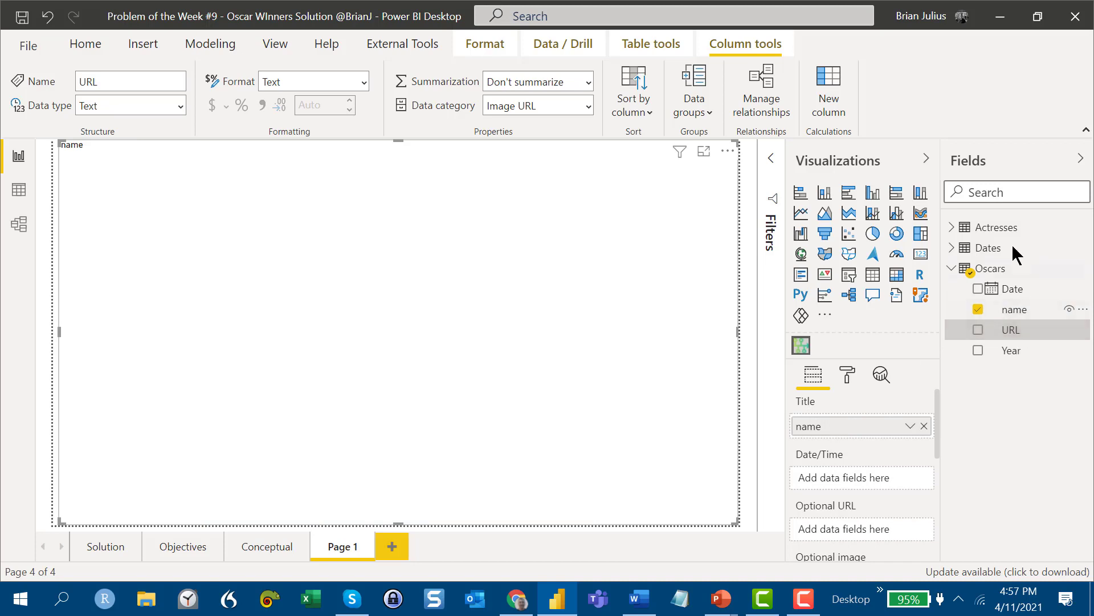
drag(1014, 288, 854, 465)
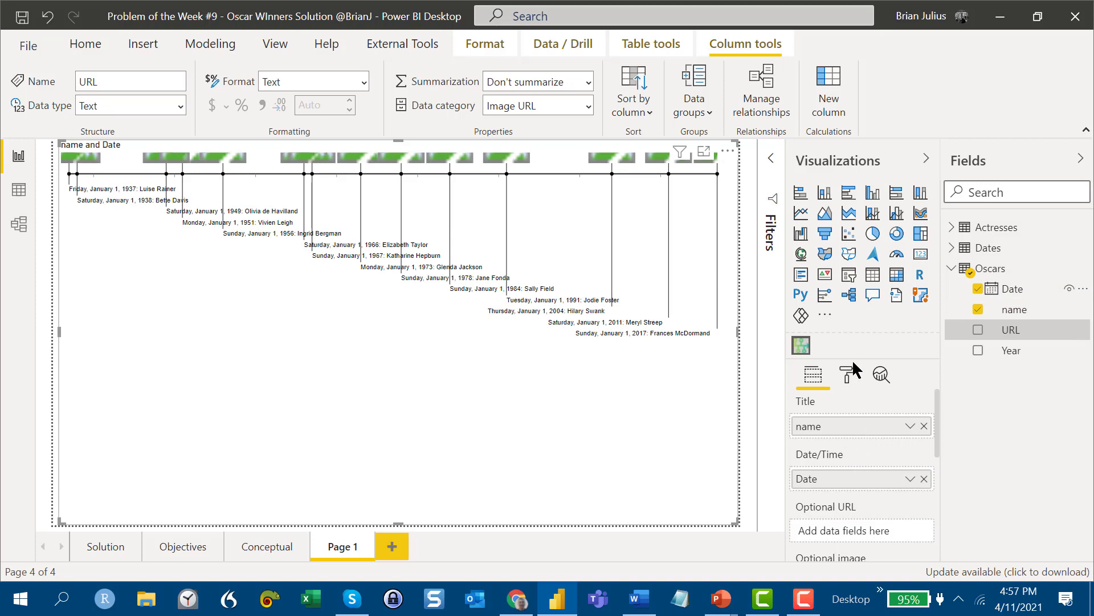
scroll(874, 419, down, 3)
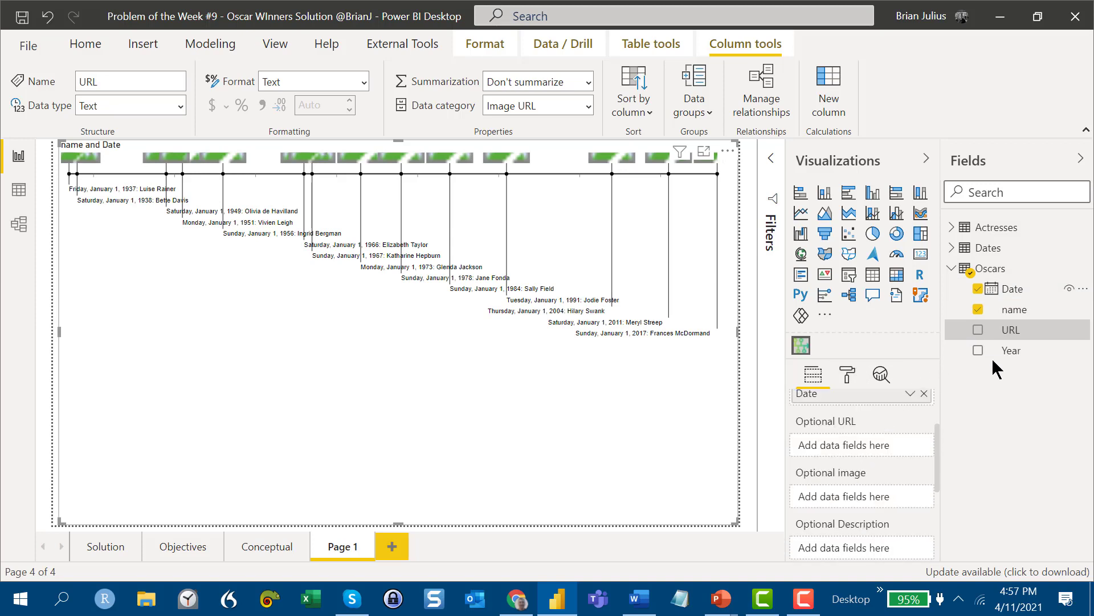
drag(1012, 341, 833, 499)
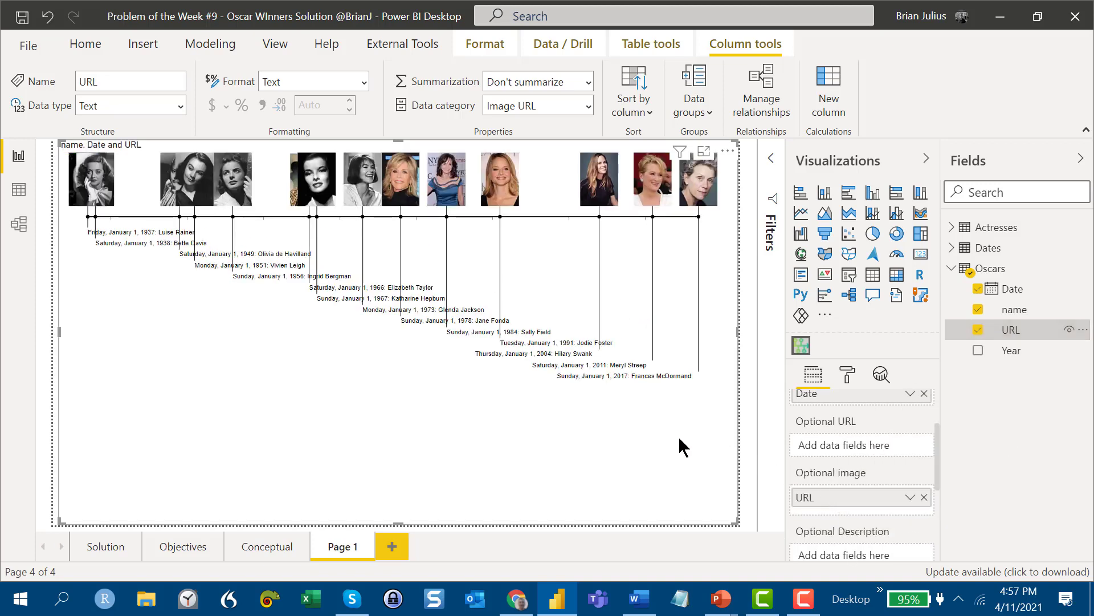
In the timeline's text settings, choose the Annotation Label titles style and set the date format to Year
click(845, 381)
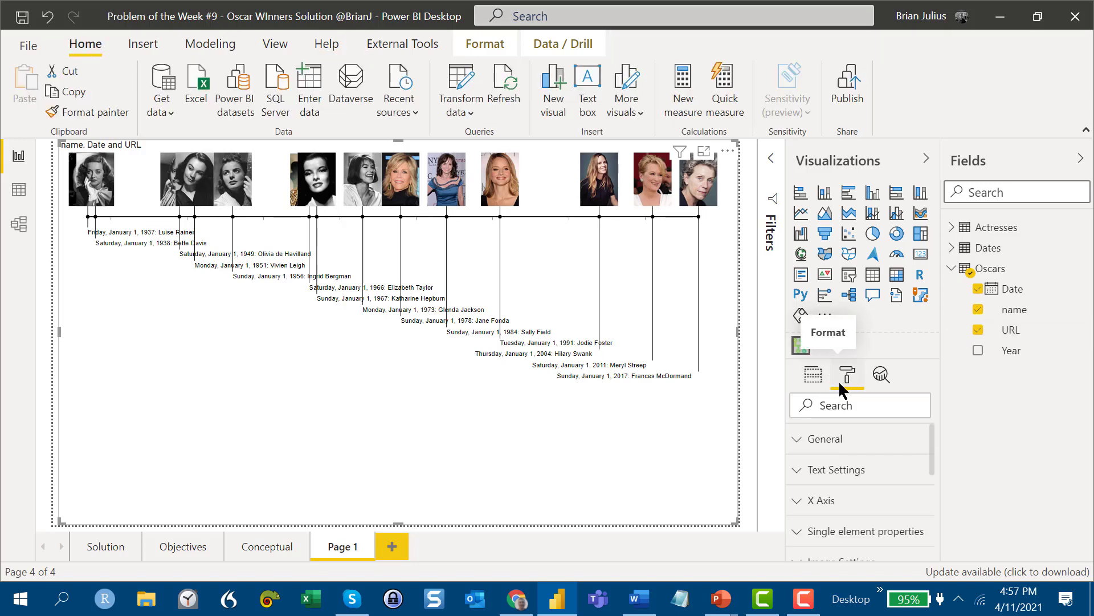
click(833, 474)
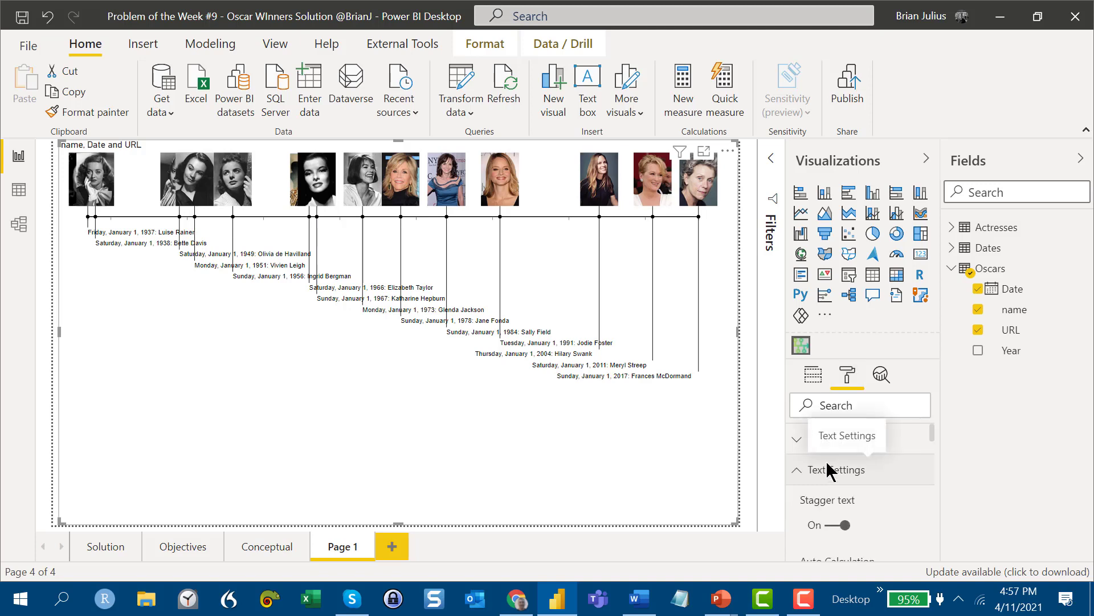
scroll(820, 474, down, 2)
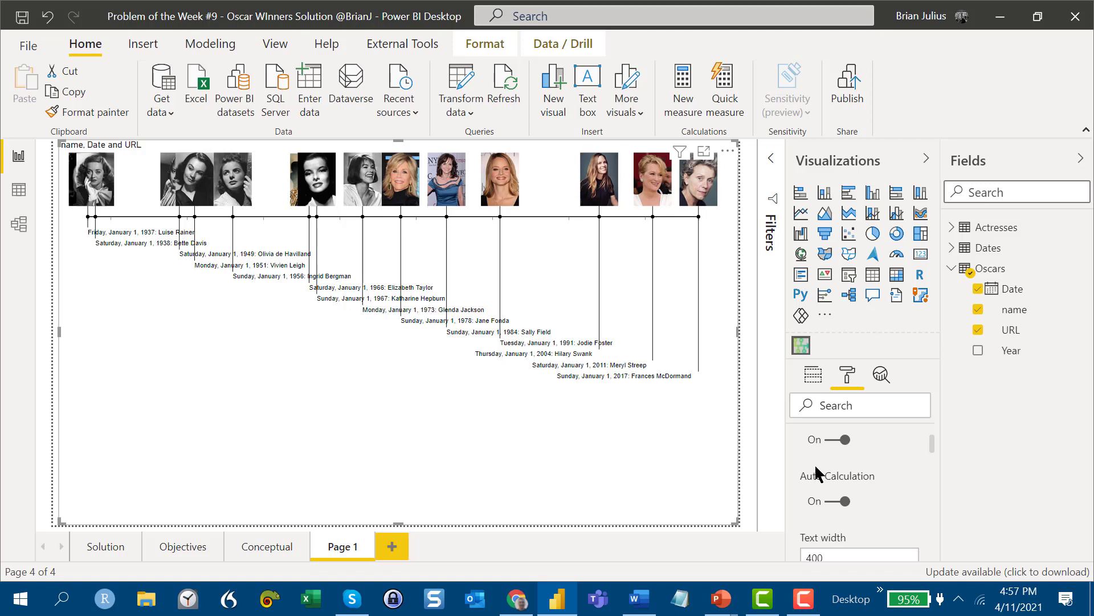
scroll(816, 474, down, 3)
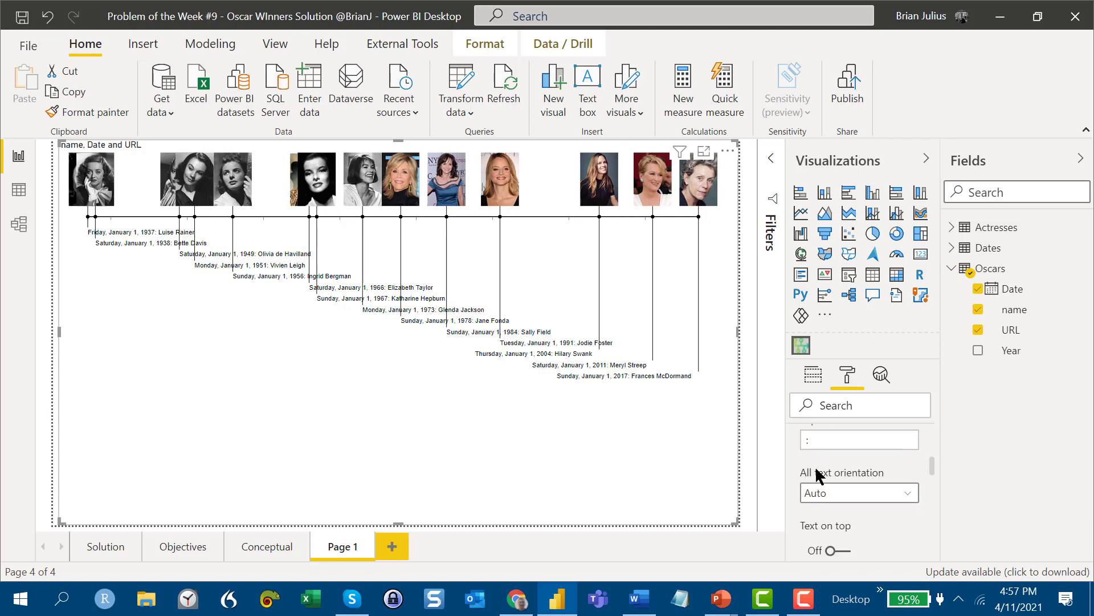
scroll(818, 474, down, 2)
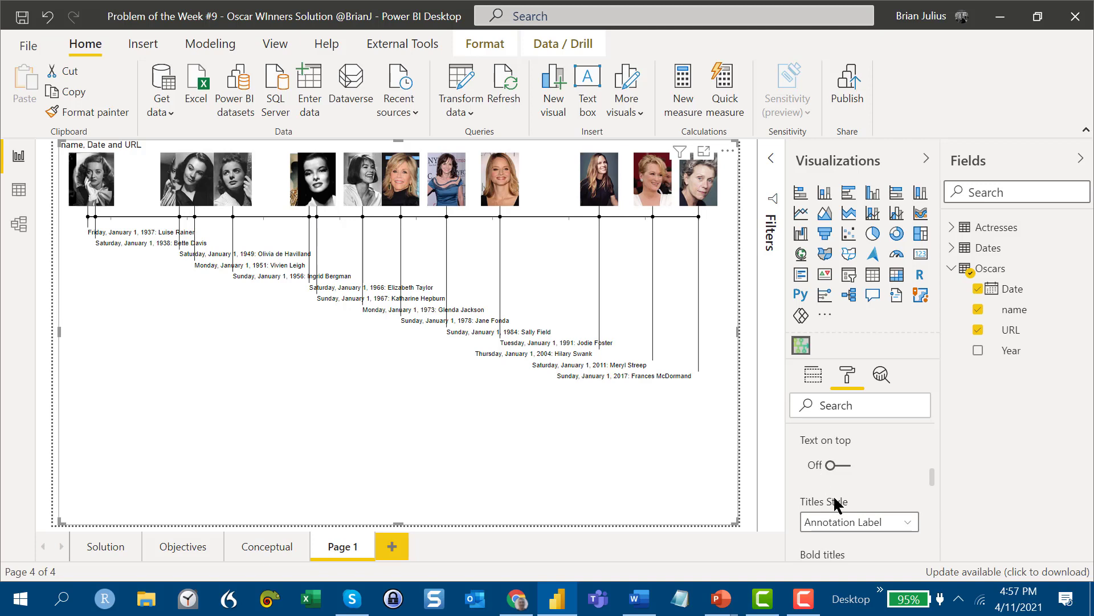
click(850, 521)
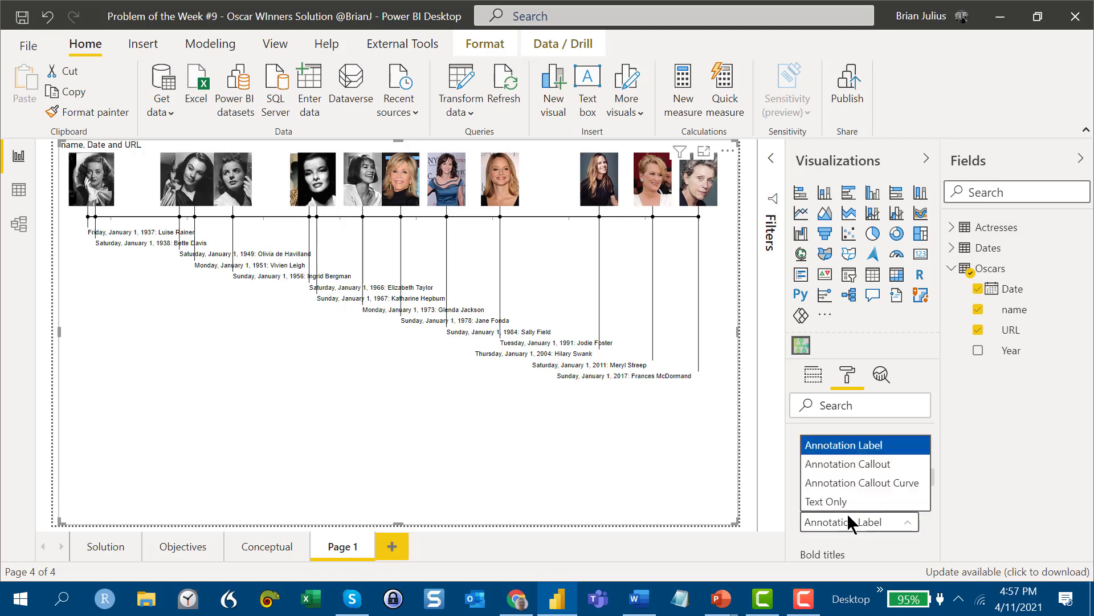
click(843, 448)
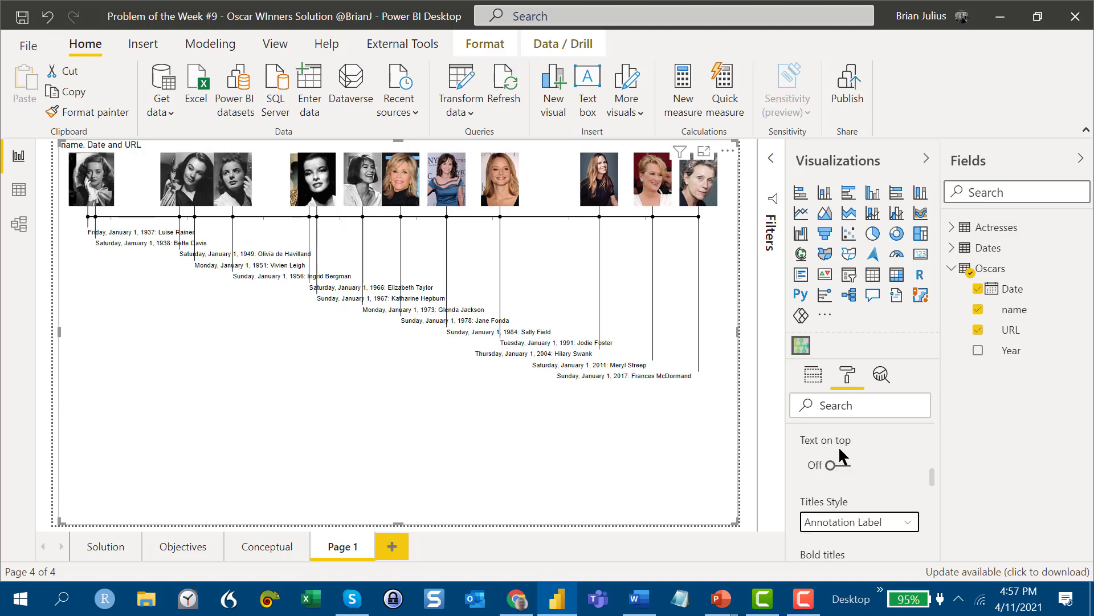
scroll(825, 469, down, 1)
scroll(824, 468, down, 1)
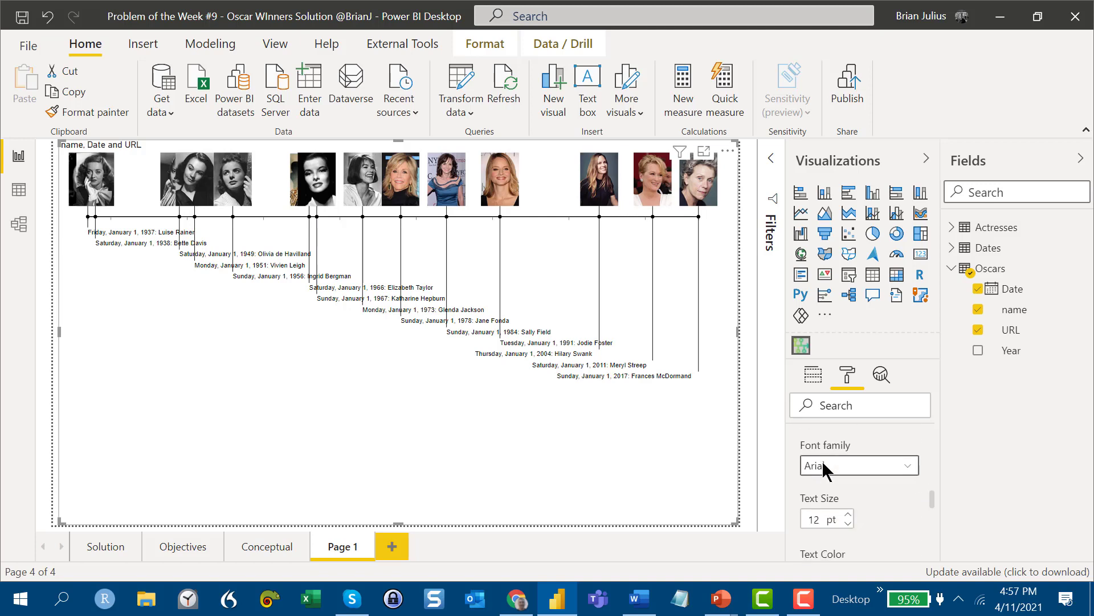
scroll(823, 463, down, 3)
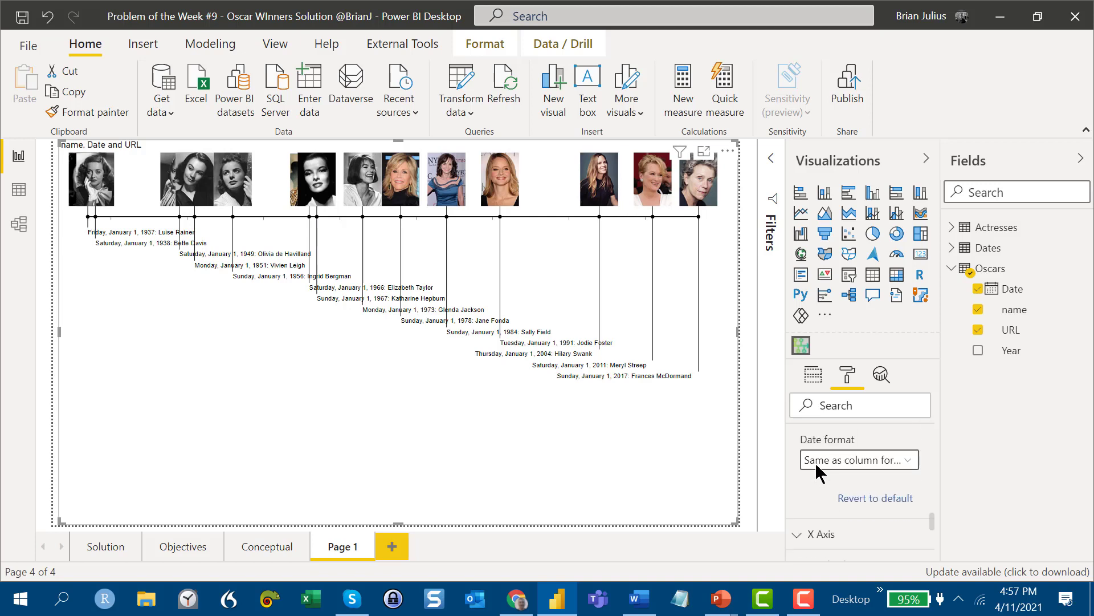
click(818, 463)
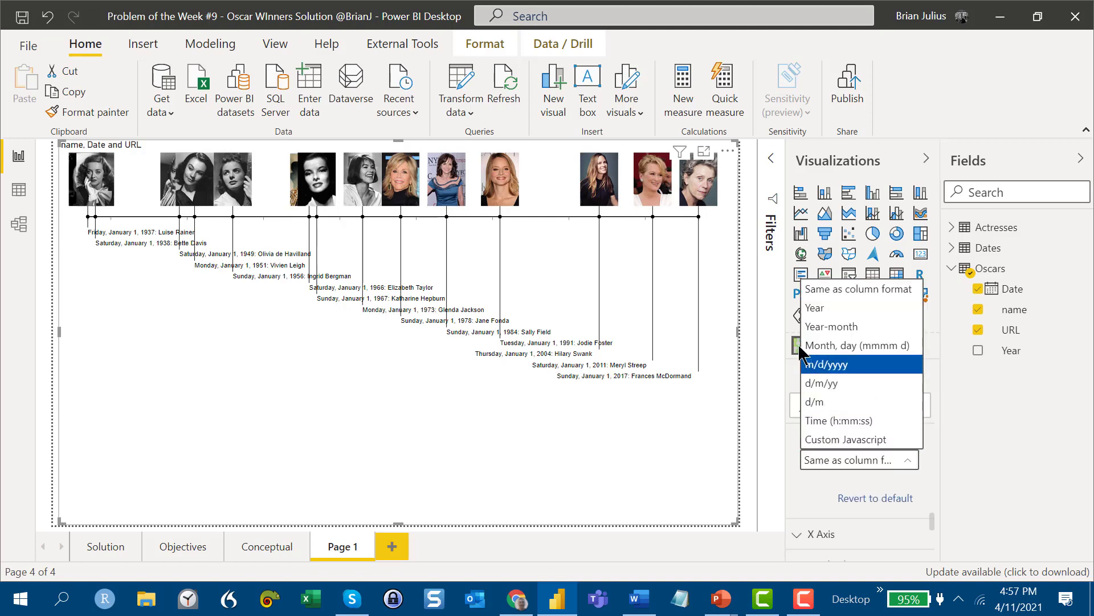
click(821, 317)
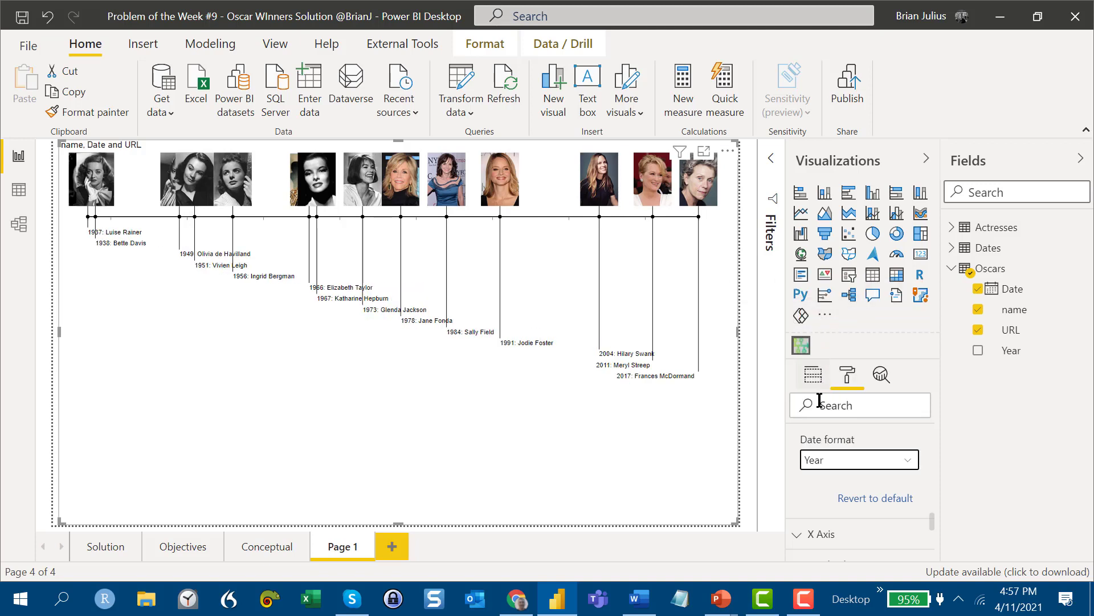
Show Date values on the timeline's X axis
click(841, 534)
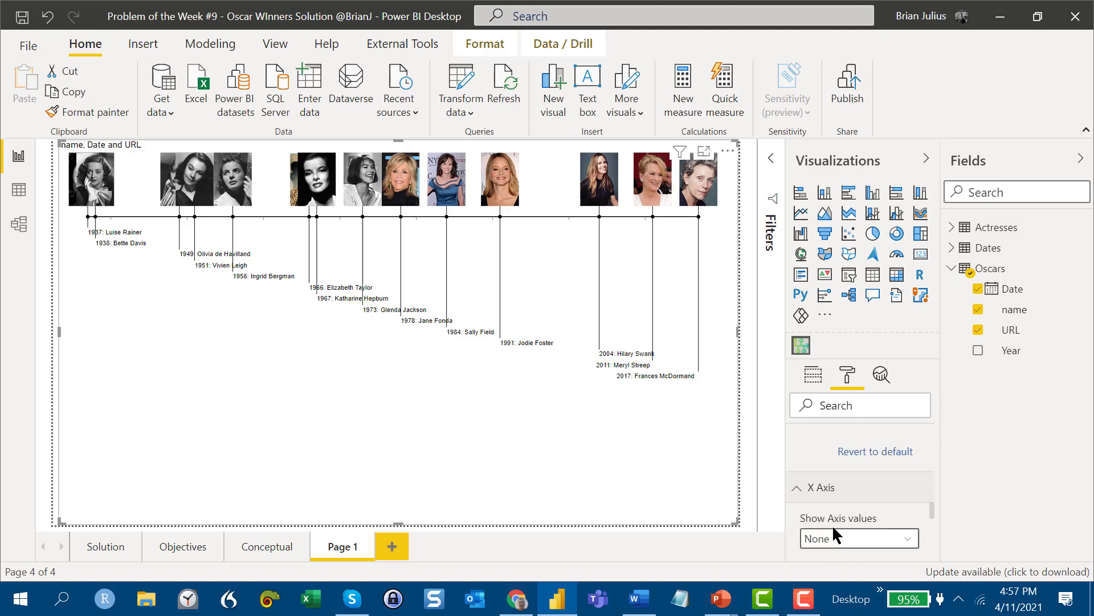
middle_click(831, 522)
middle_click(832, 521)
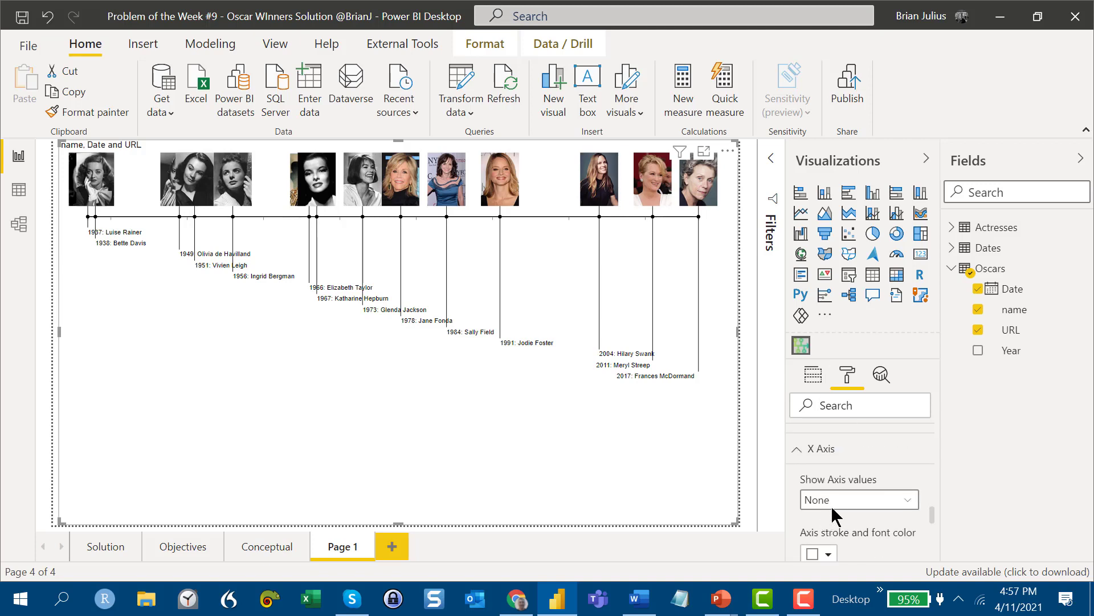
click(831, 501)
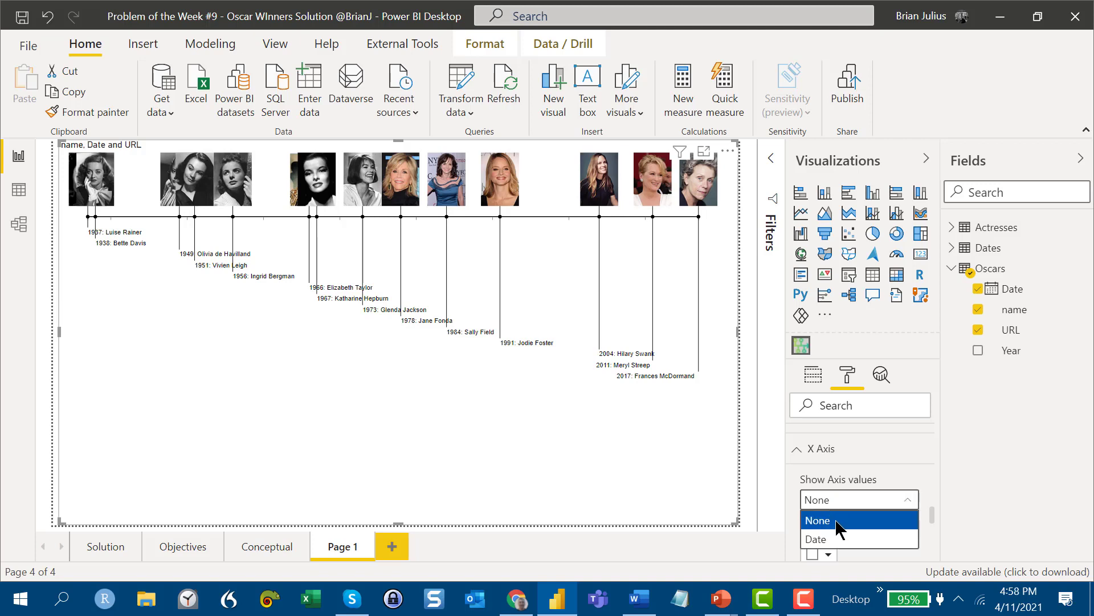
click(840, 539)
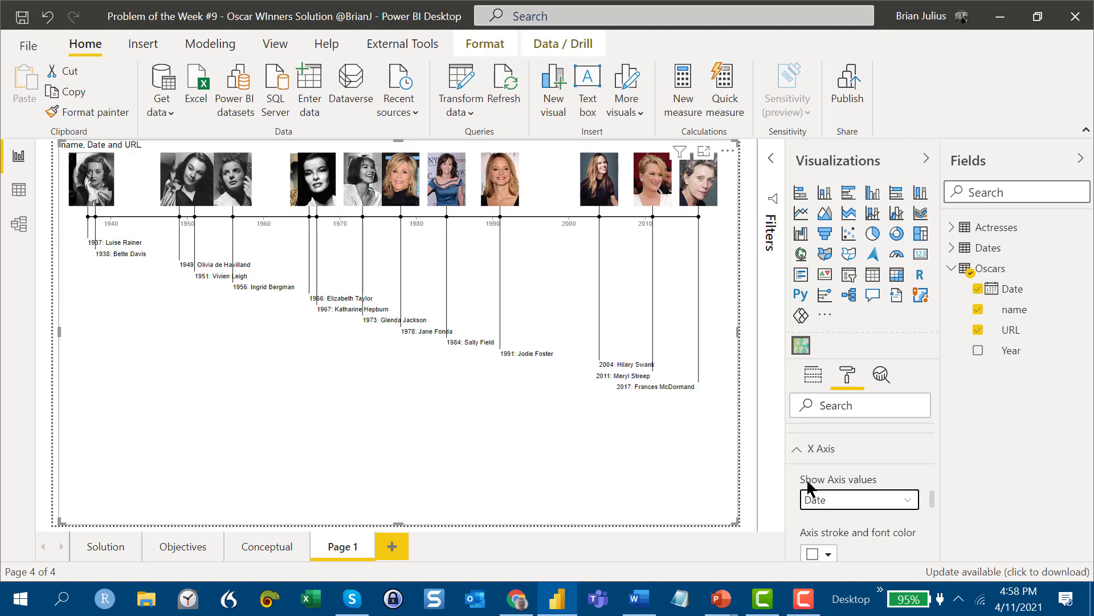
Enable the manual date scale for the timeline's X axis and set its start to 1930
scroll(807, 485, down, 2)
scroll(808, 486, down, 3)
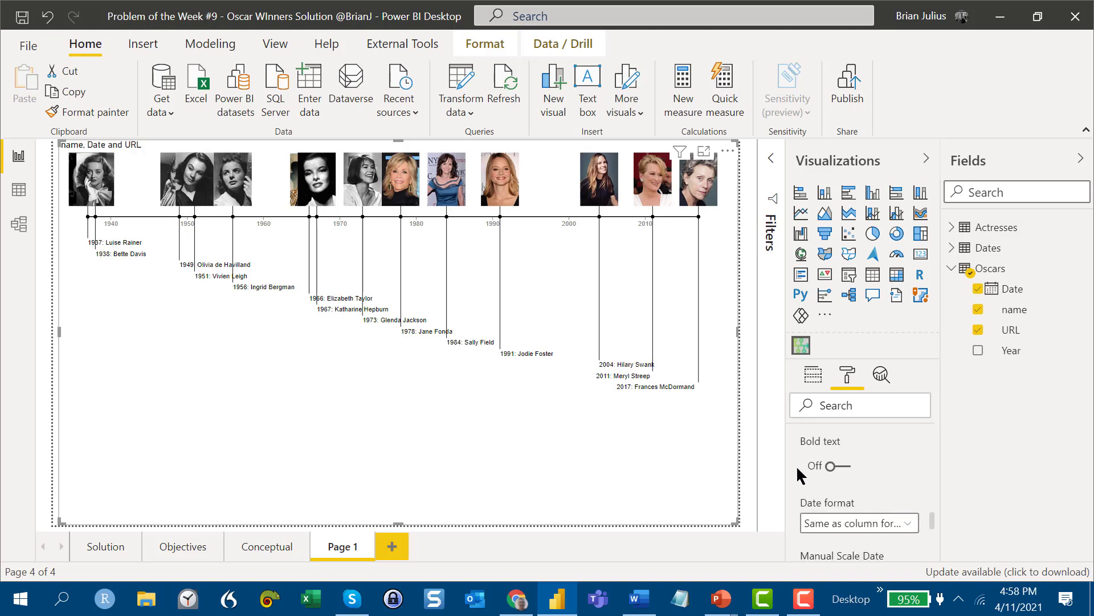
scroll(805, 481, down, 2)
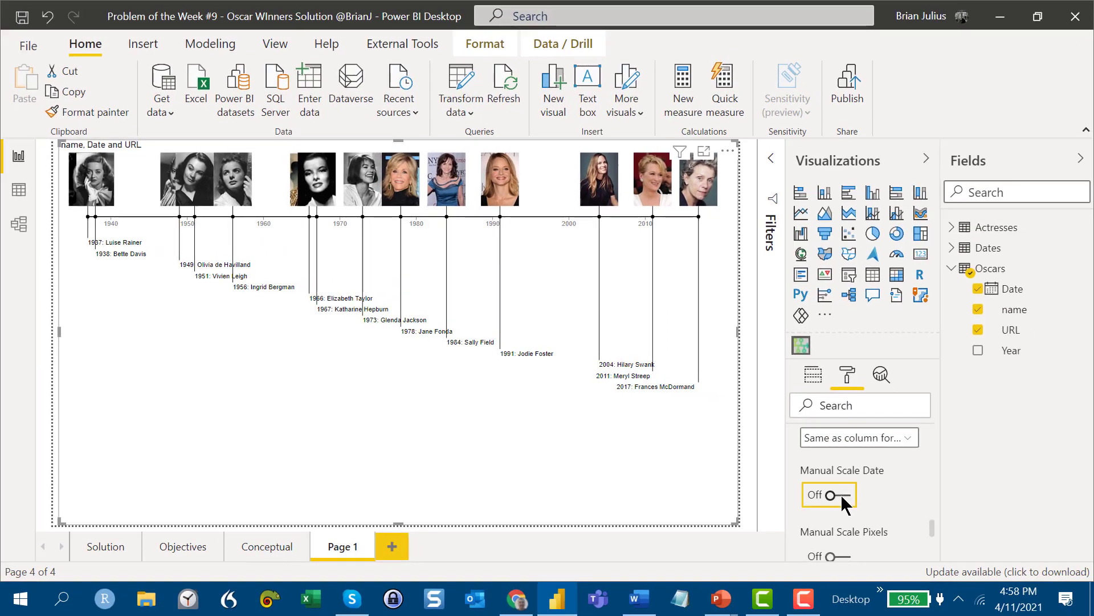
click(842, 498)
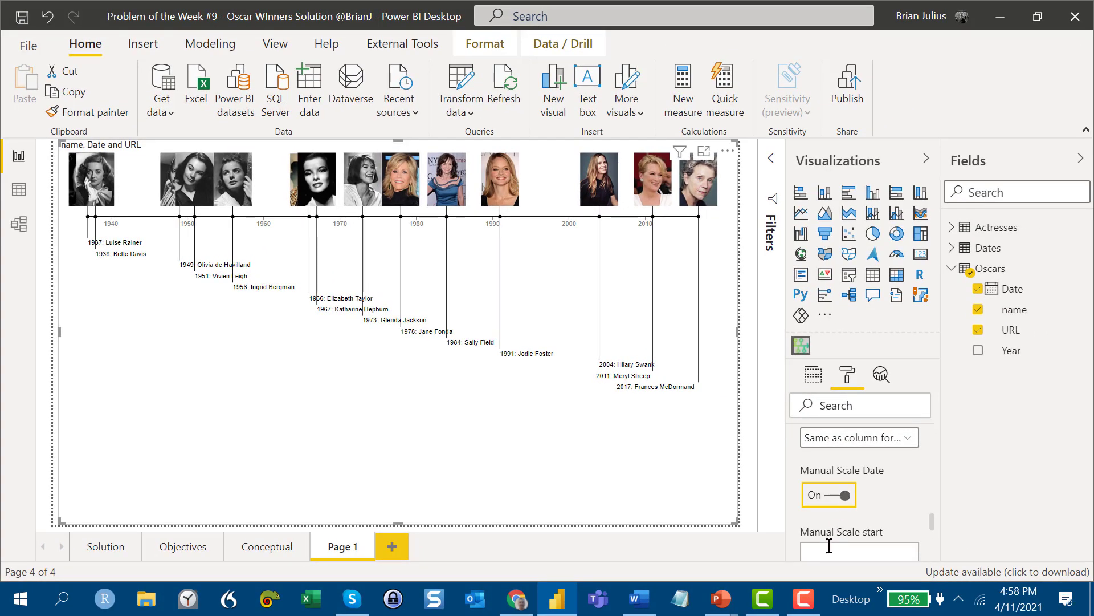
click(829, 545)
text(1)
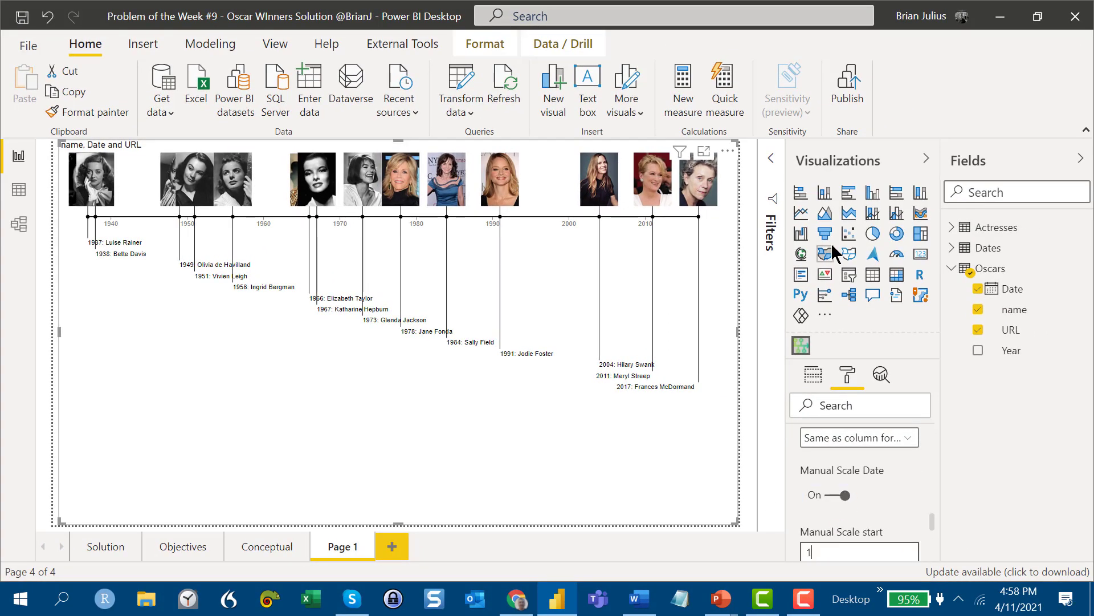
text(9)
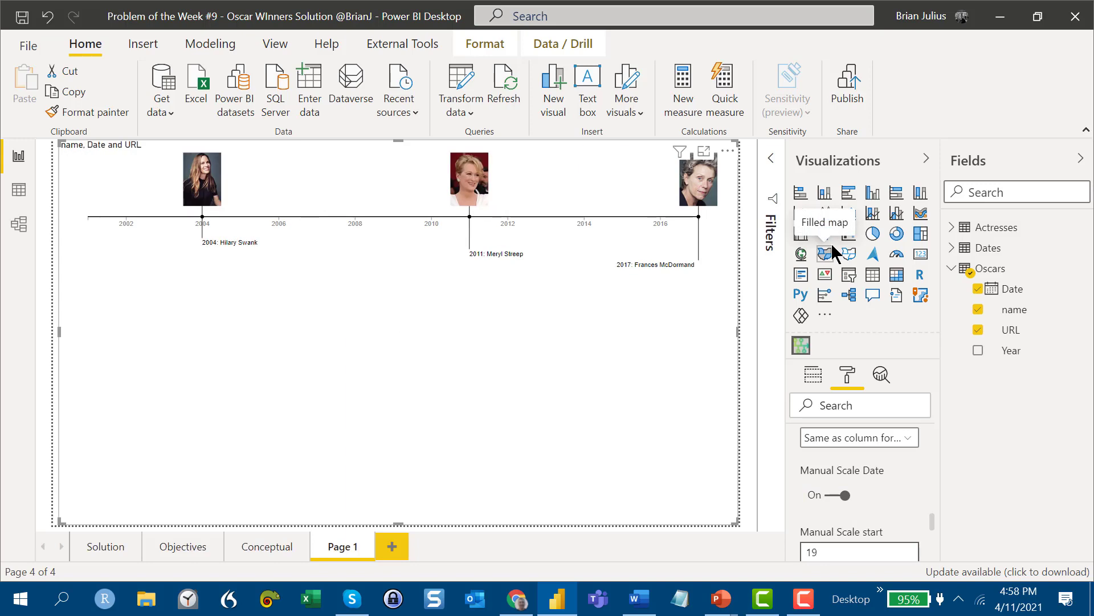
text(30)
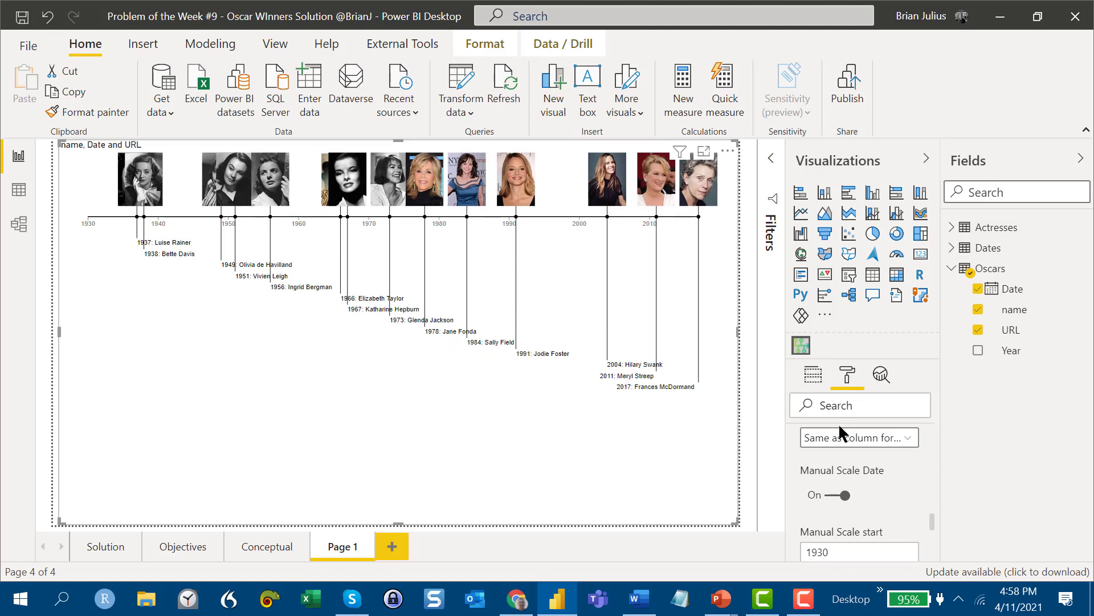
Set the manual scale end of the timeline's X axis to 2021
scroll(843, 430, down, 3)
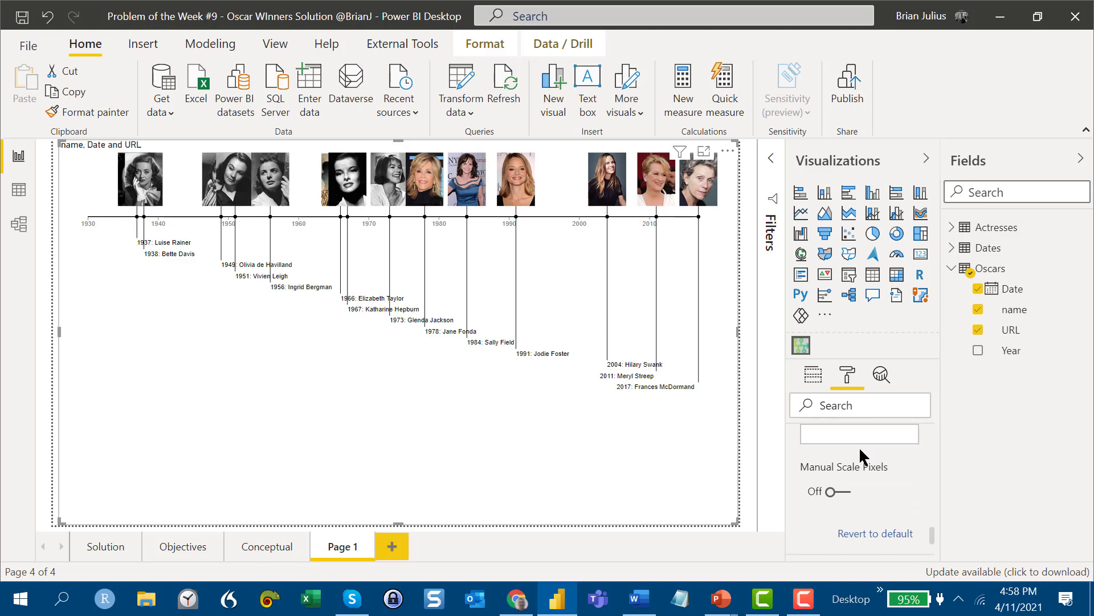
scroll(861, 462, up, 2)
click(828, 517)
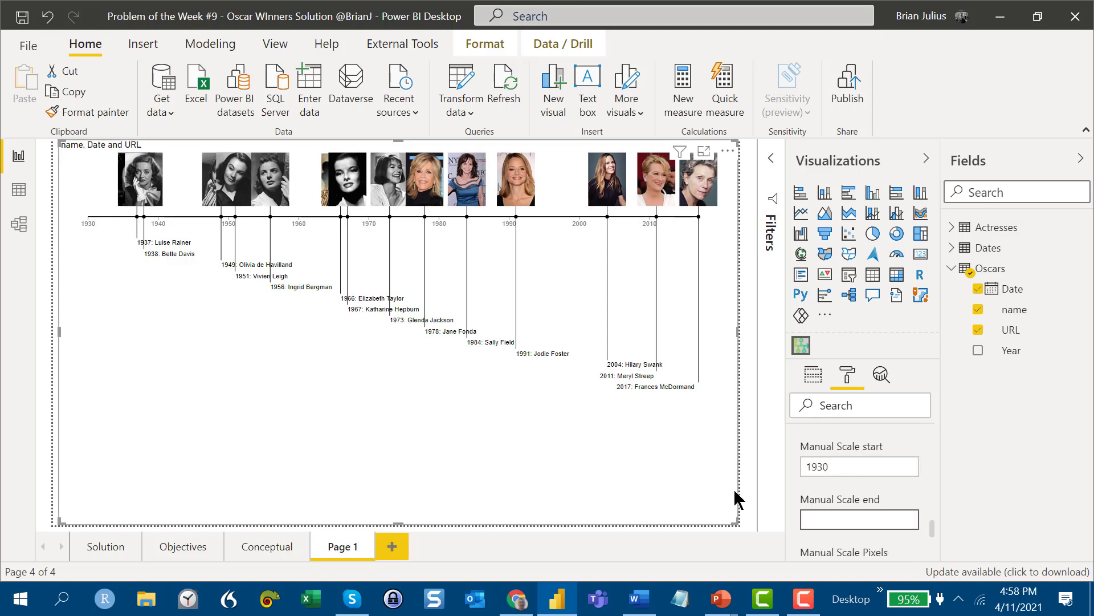
text(20)
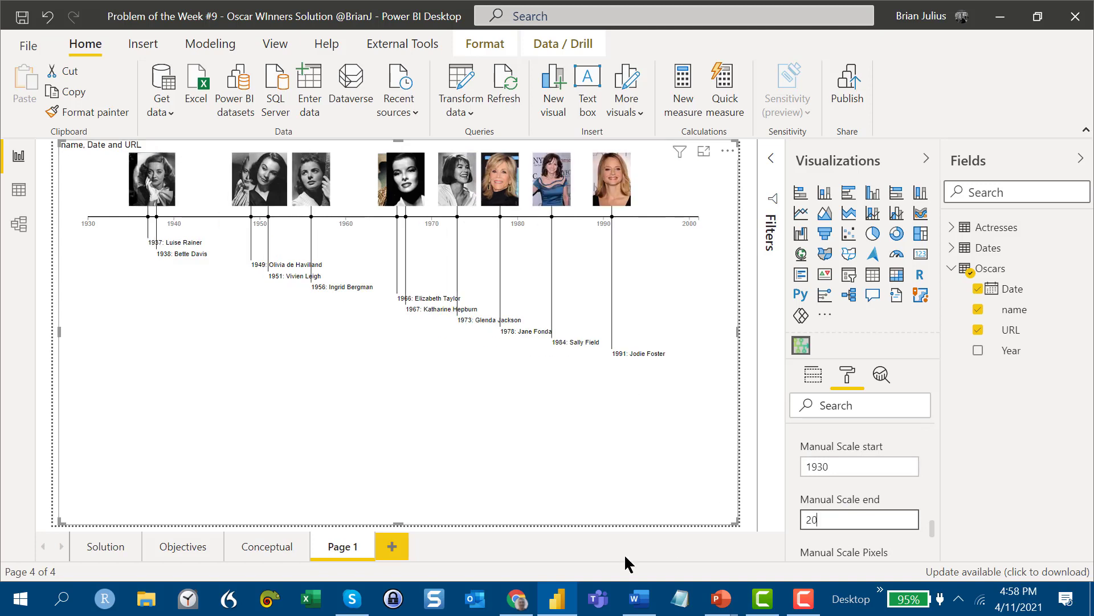
text(21)
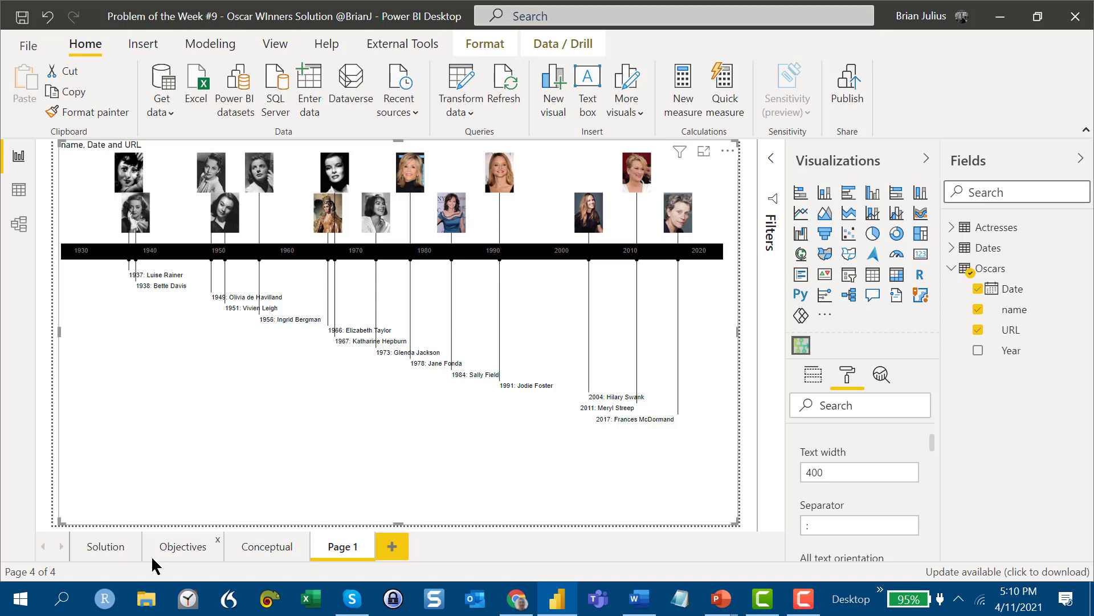
Switch to the Objectives report page
click(167, 550)
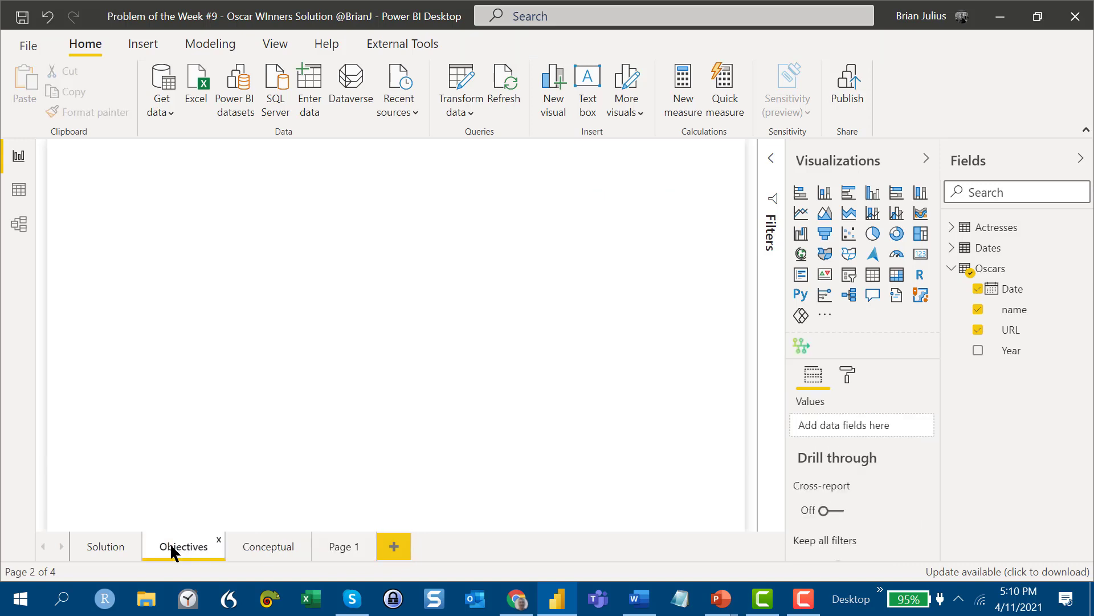